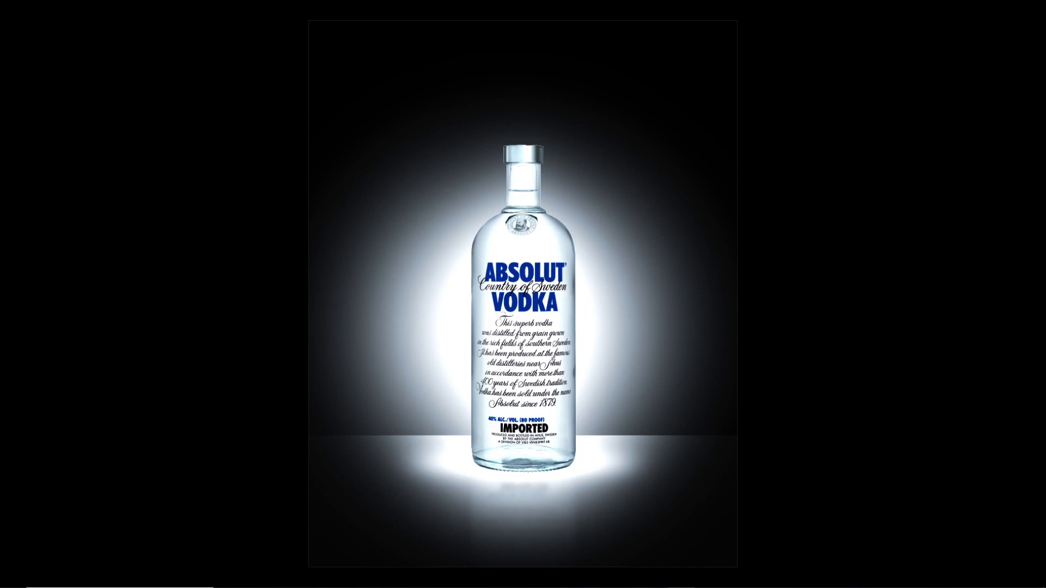
Glance over the Source et psd folder in File Explorer, then return to the finished Photoshop composite
key(alt+Tab)
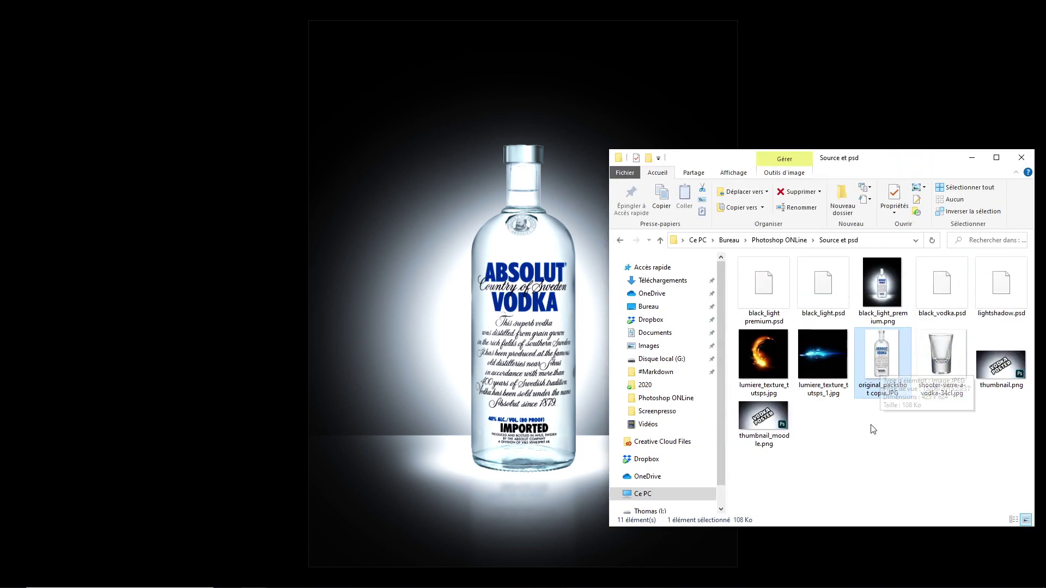
click(248, 338)
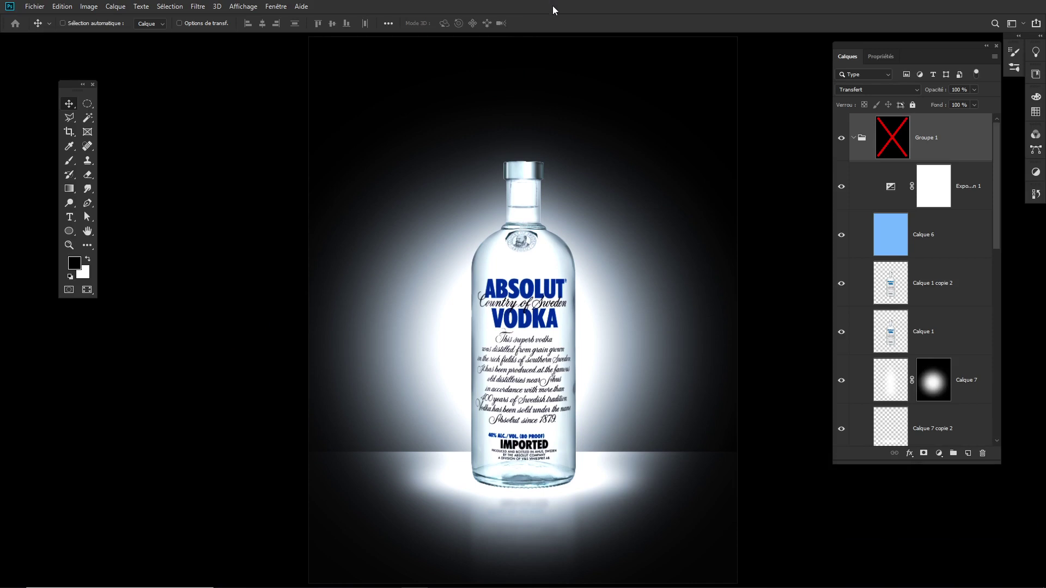
Open original_packshot copie.JPG in Photoshop and unlock Arrière-plan into Calque 0
key(alt+Tab)
drag(890, 373, 655, 11)
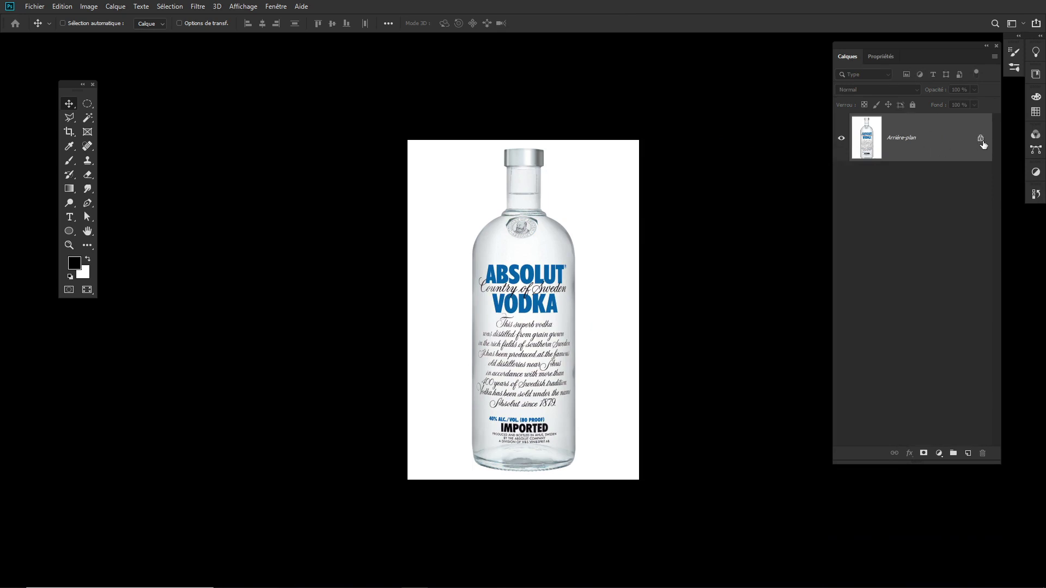
click(981, 140)
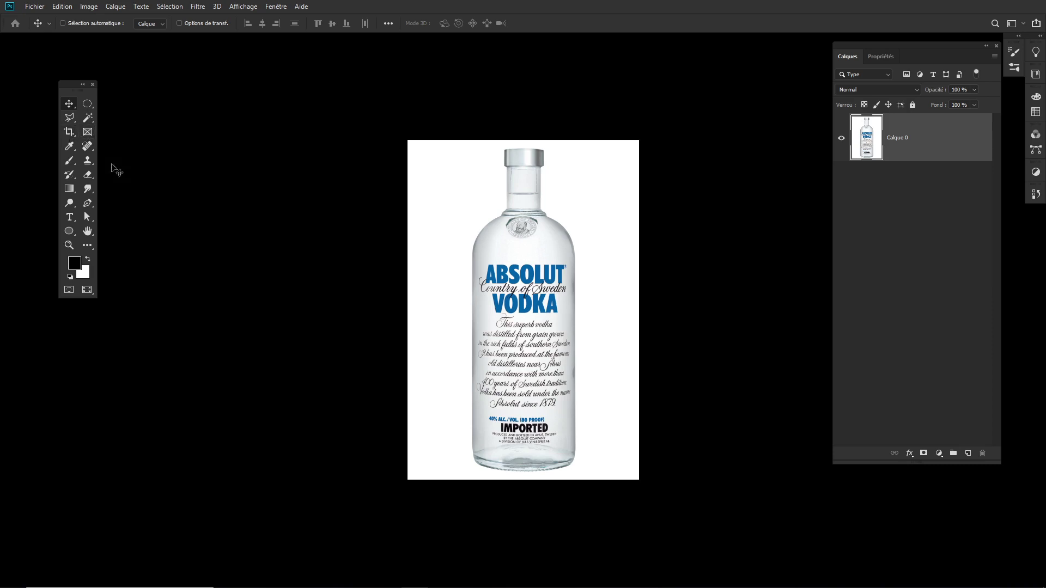
Enlarge the canvas with a free crop (Effacer), adding transparent margins around the photo
click(74, 140)
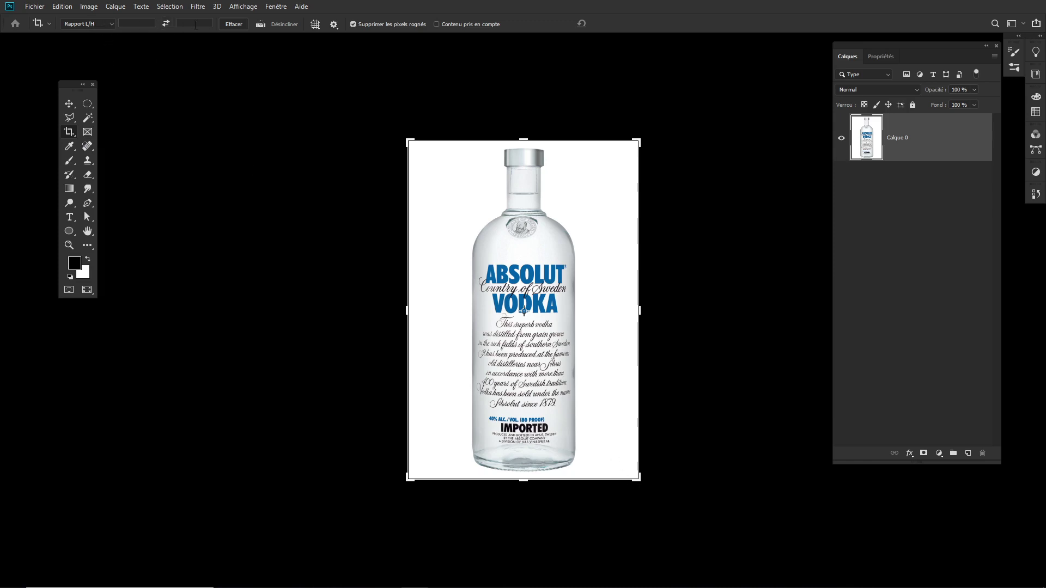
click(230, 25)
drag(641, 483, 702, 545)
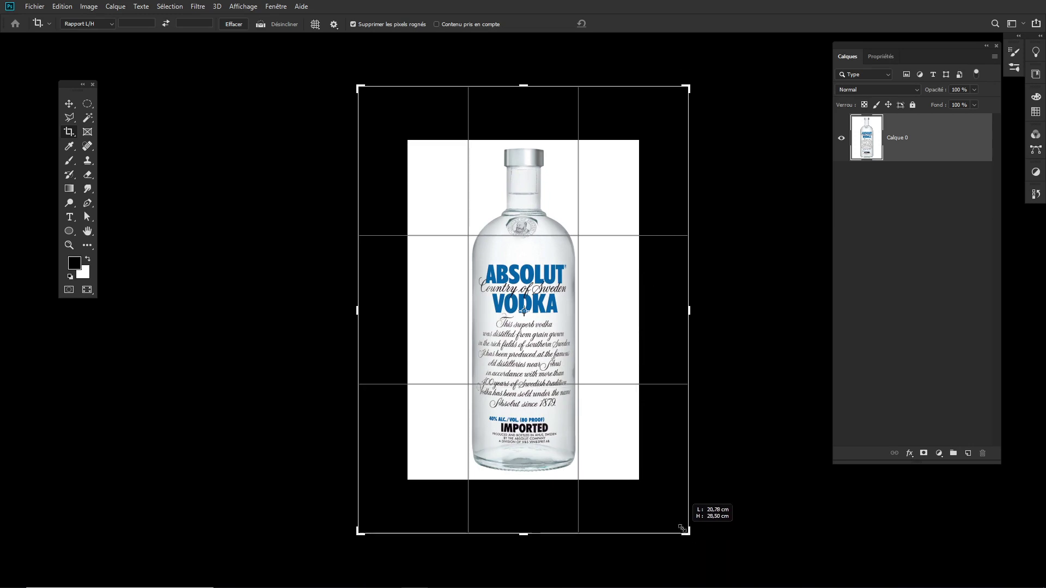
mouse_move(701, 543)
mouse_down()
mouse_move(703, 554)
mouse_move(694, 542)
mouse_up()
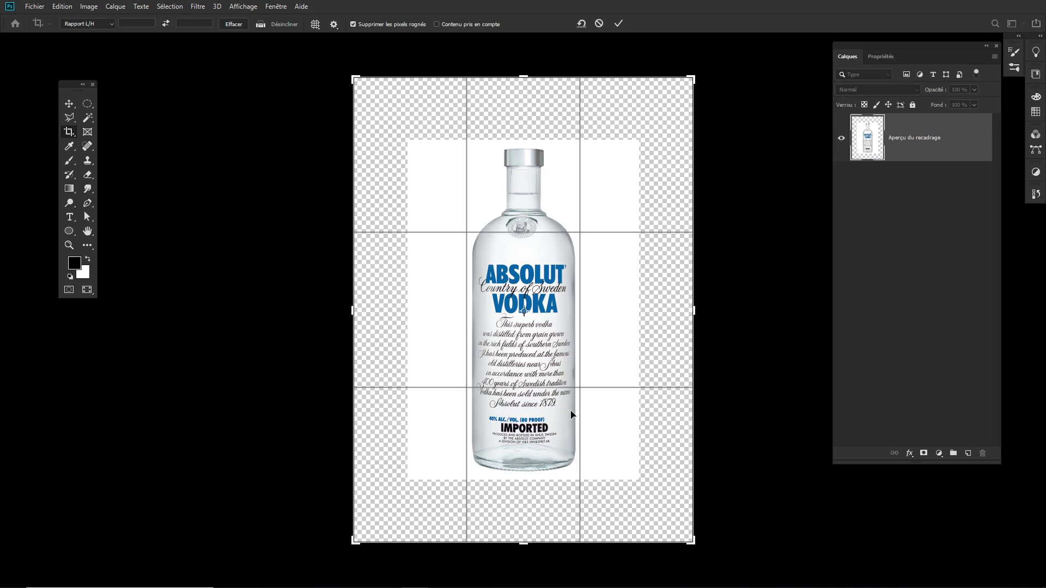
key(Return)
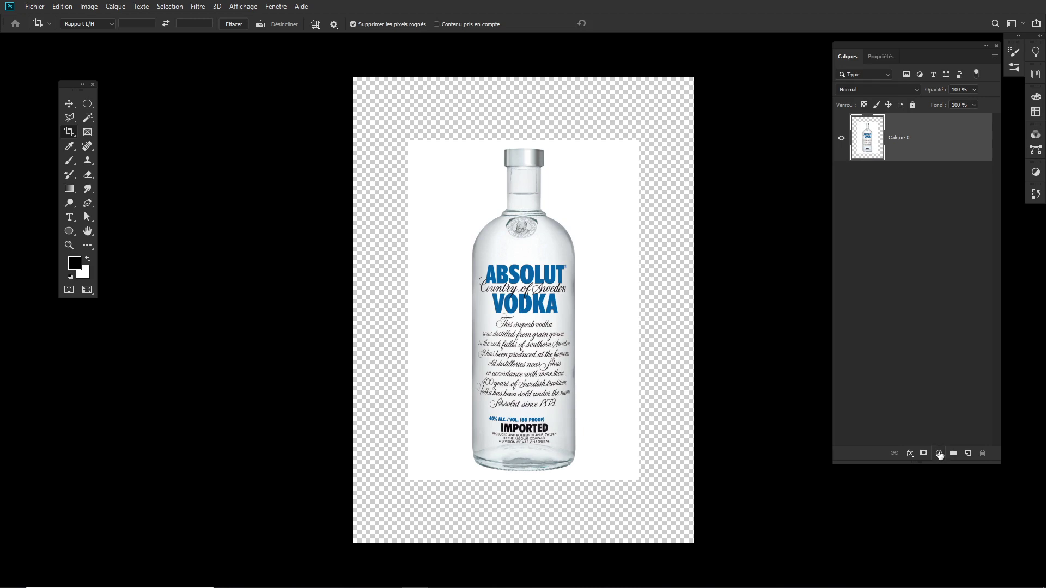
Add a white Couleur unie fill layer, Fond 1, and move it below Calque 0
click(939, 454)
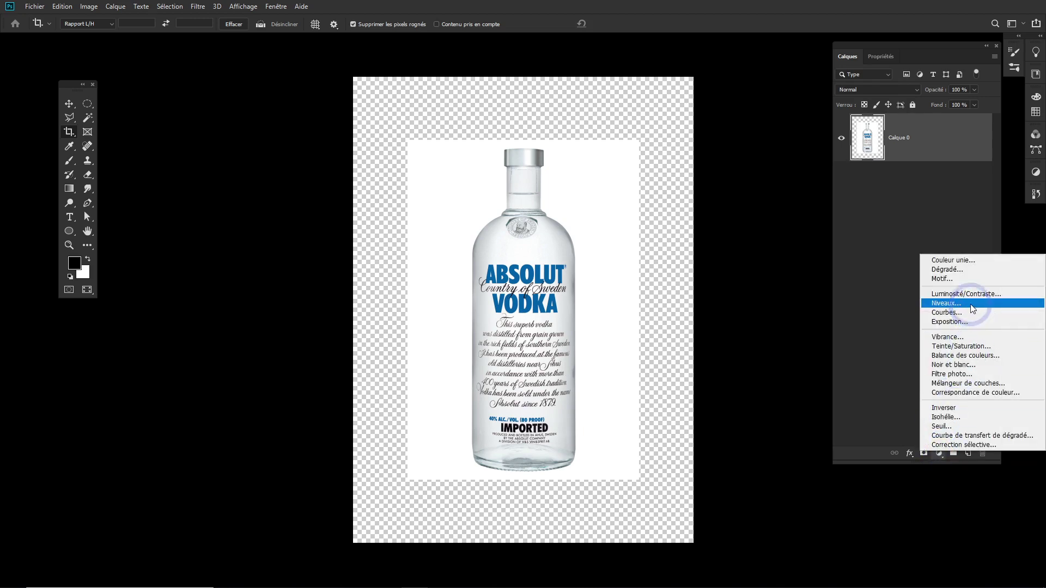
click(948, 260)
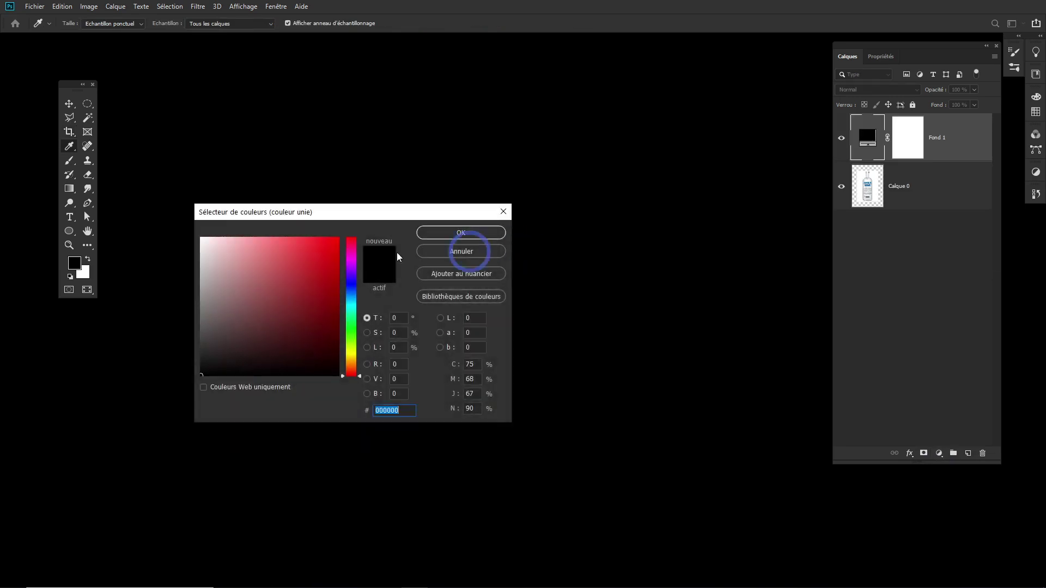
drag(220, 256, 187, 233)
click(463, 232)
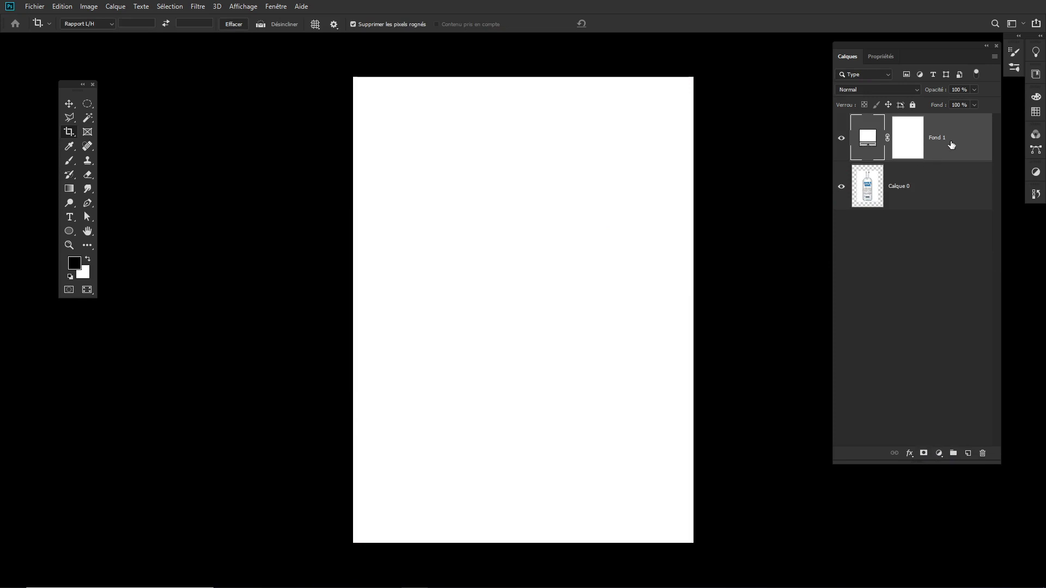
drag(951, 145, 939, 217)
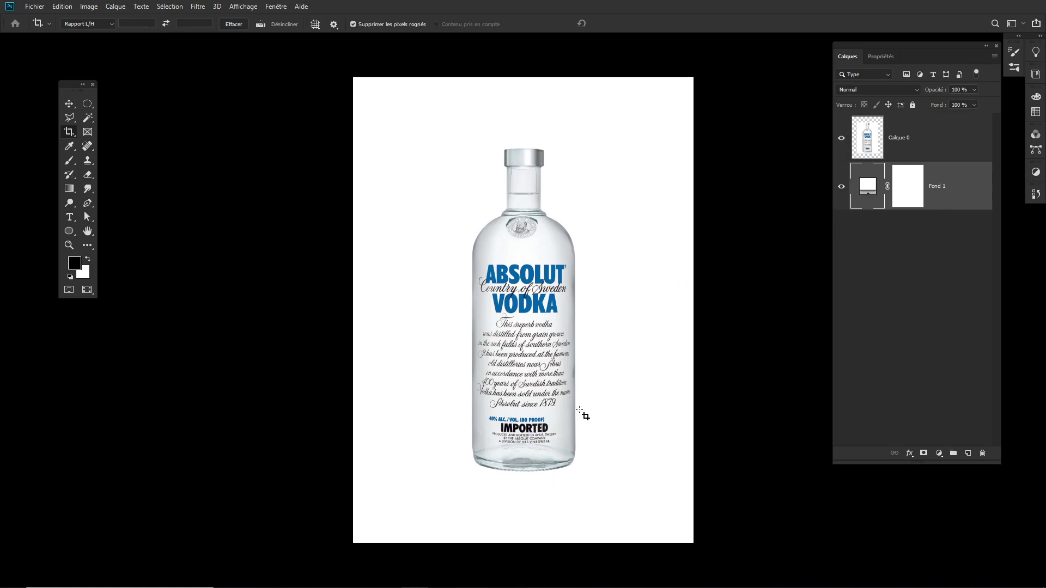
Extend the canvas further past the photo edges with the crop box
drag(690, 543, 724, 550)
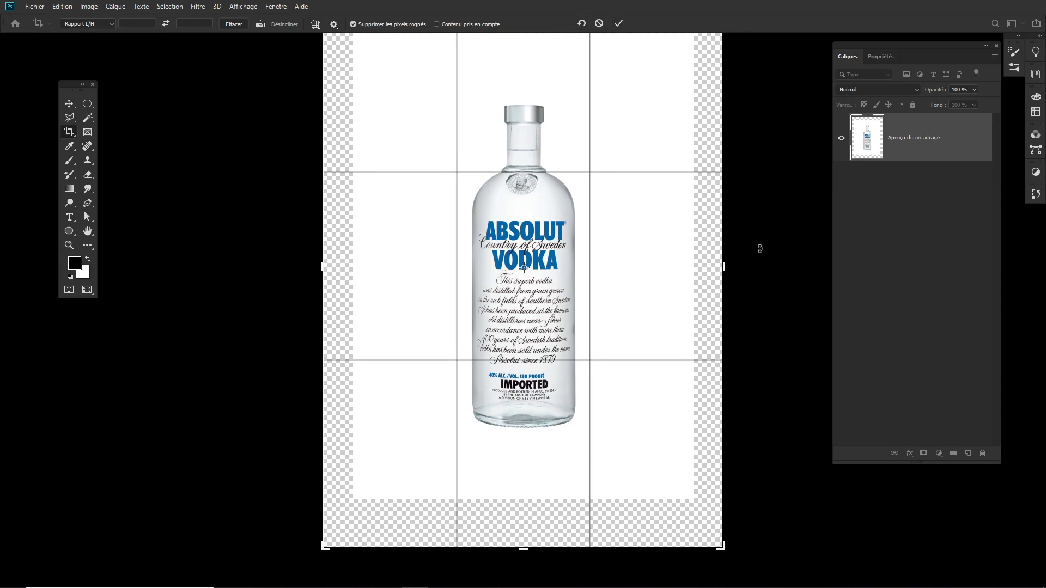
key(Return)
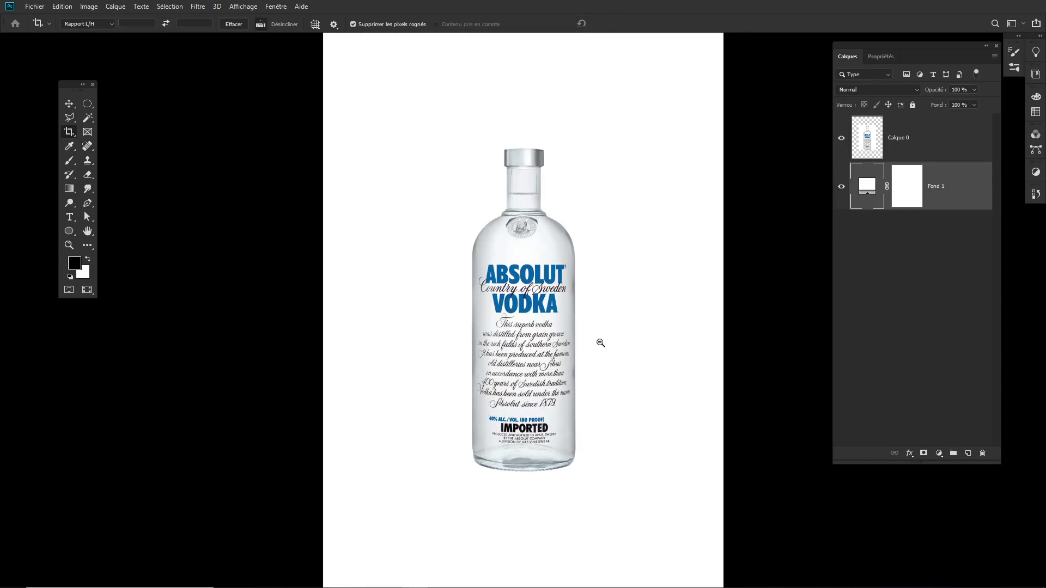
scroll(591, 340, down, 1)
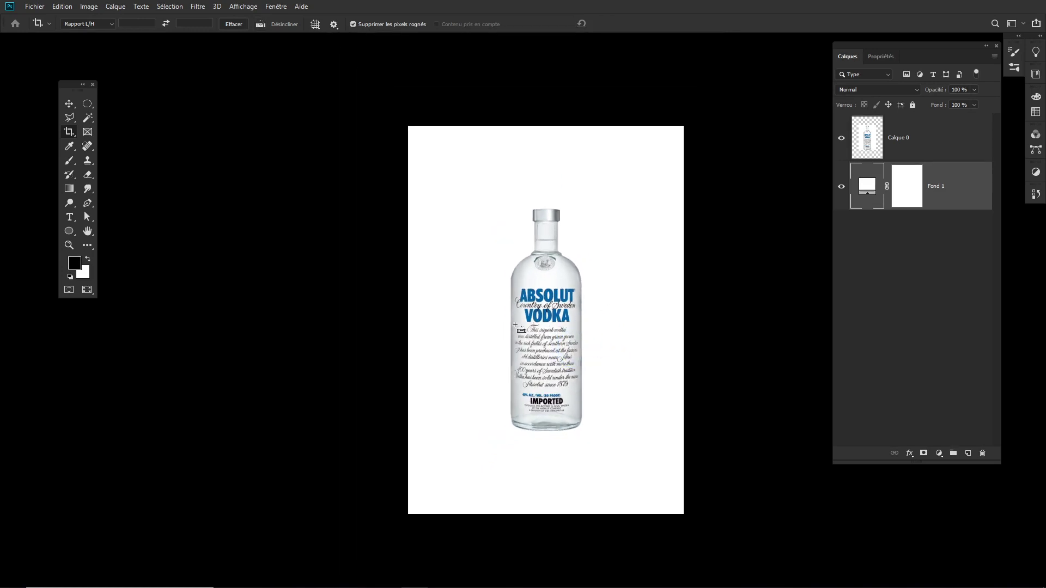
Zoom in on the bottle, select Calque 0 and pick the Magic Wand tool
key(ctrl+plus)
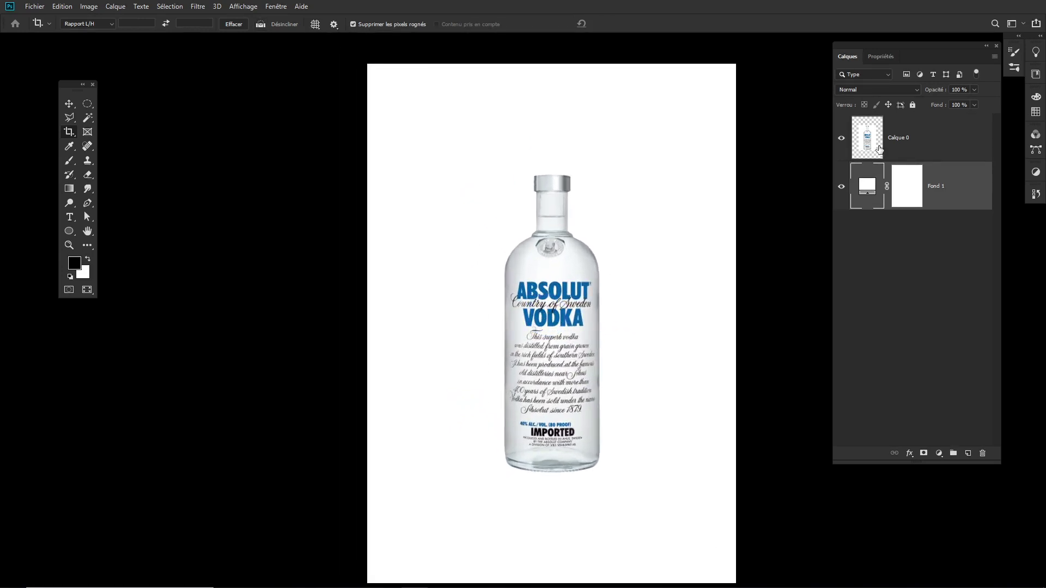
click(861, 143)
click(553, 249)
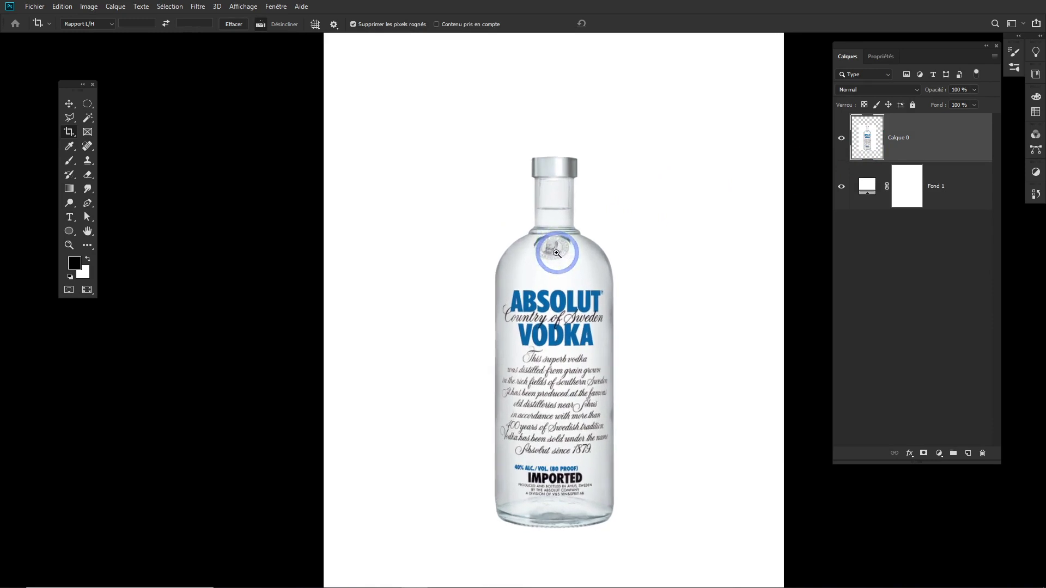
click(87, 118)
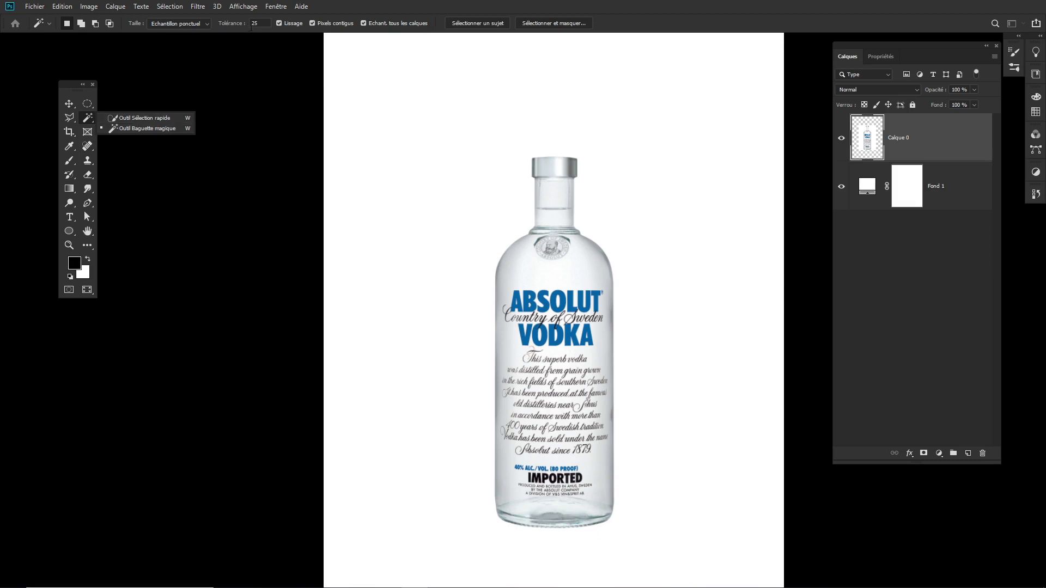
Lower the Magic Wand tolerance, hide Fond 1, and select the white background around the bottle
click(252, 24)
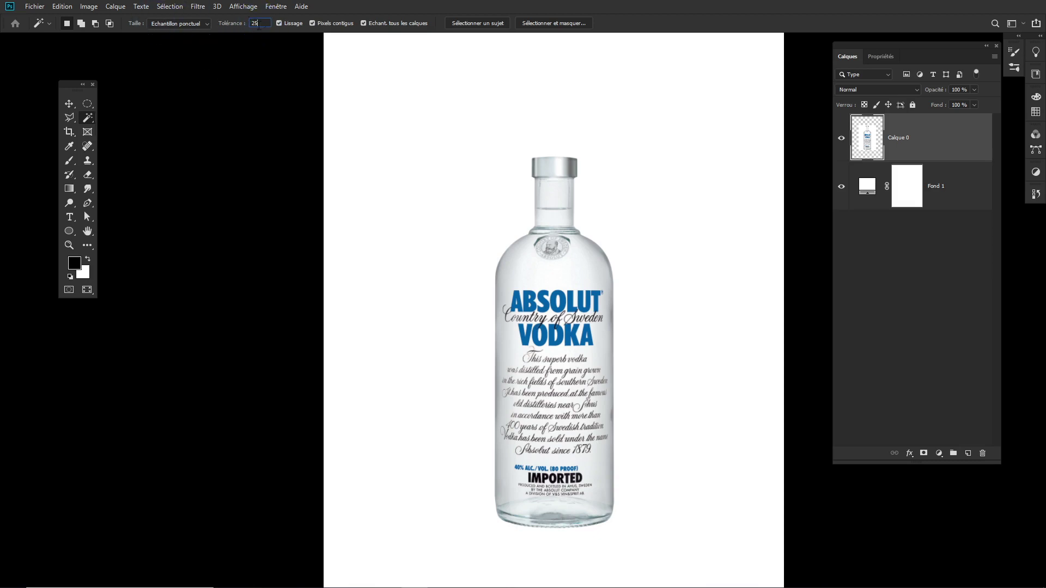
drag(243, 23, 247, 22)
text(10)
alt+click(842, 139)
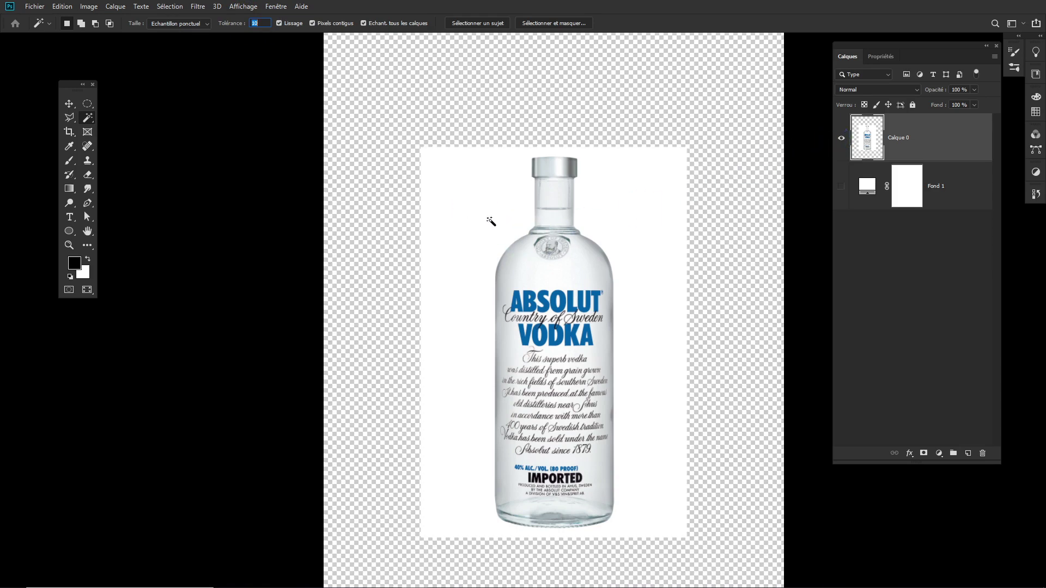
alt+click(841, 140)
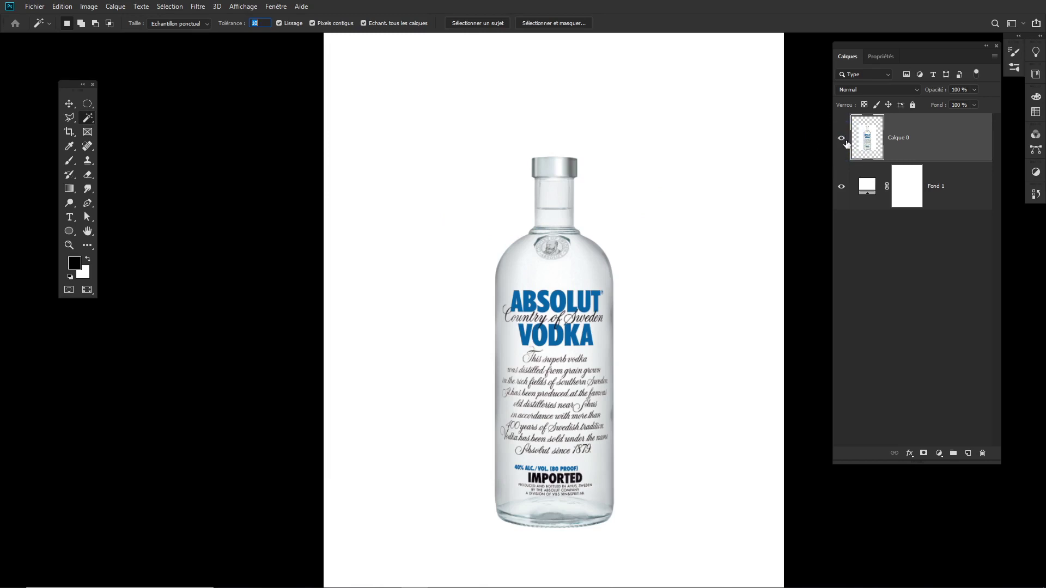
alt+click(841, 140)
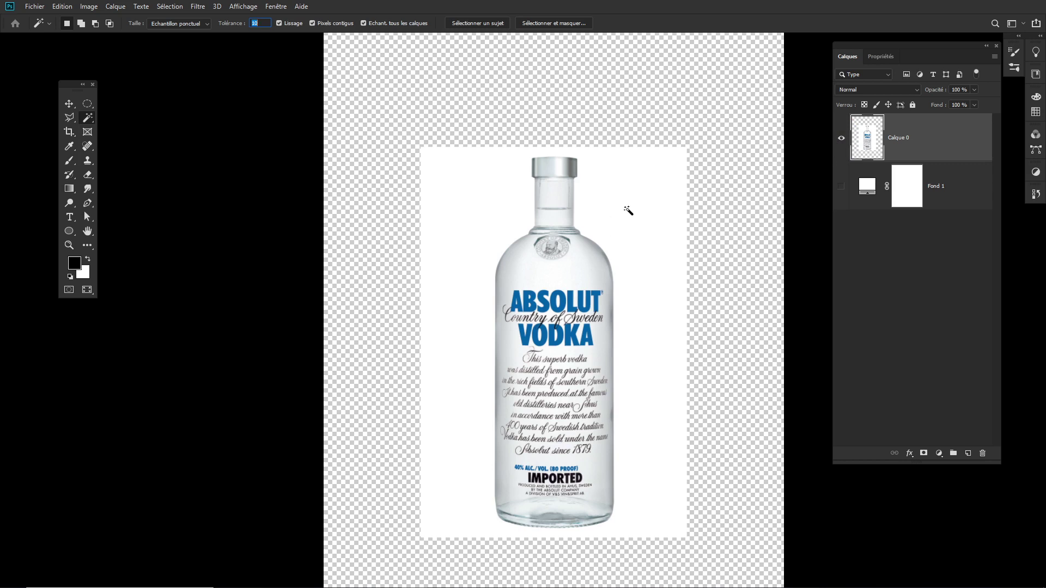
click(628, 210)
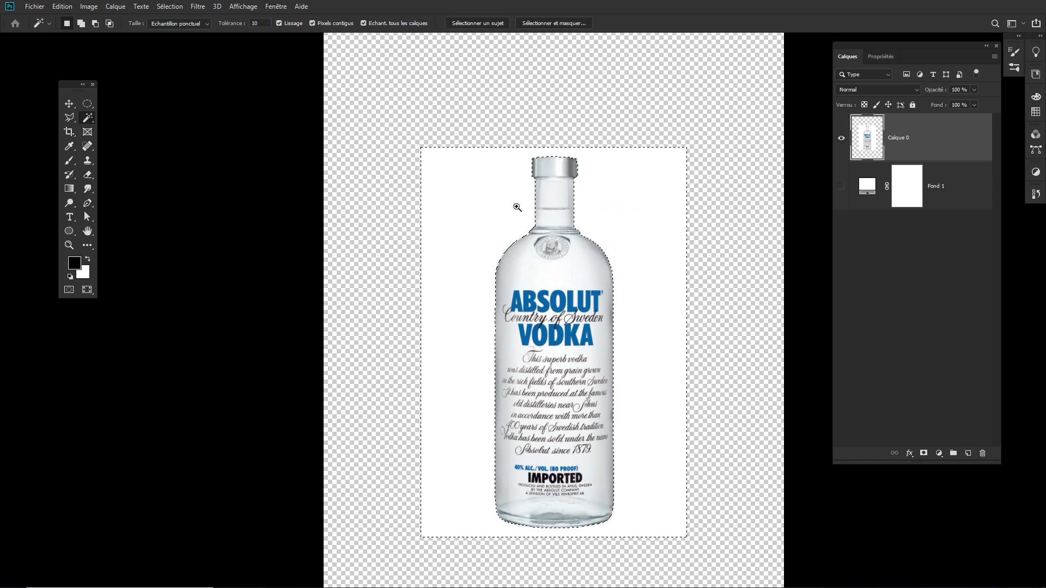
Zoom in on the bottle neck and reselect the white background at tolerance 15
click(537, 198)
click(588, 222)
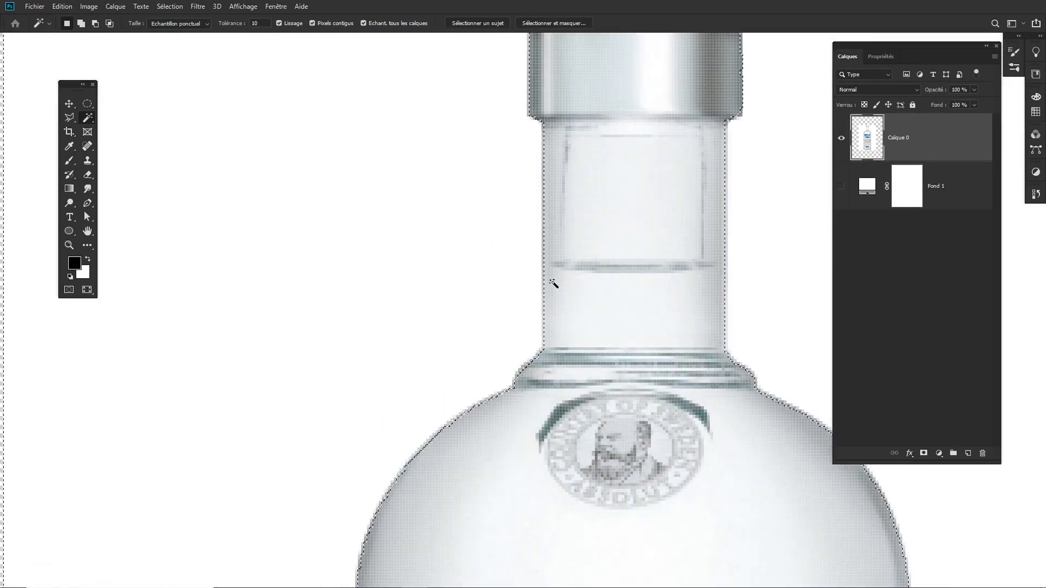
scroll(567, 275, up, 3)
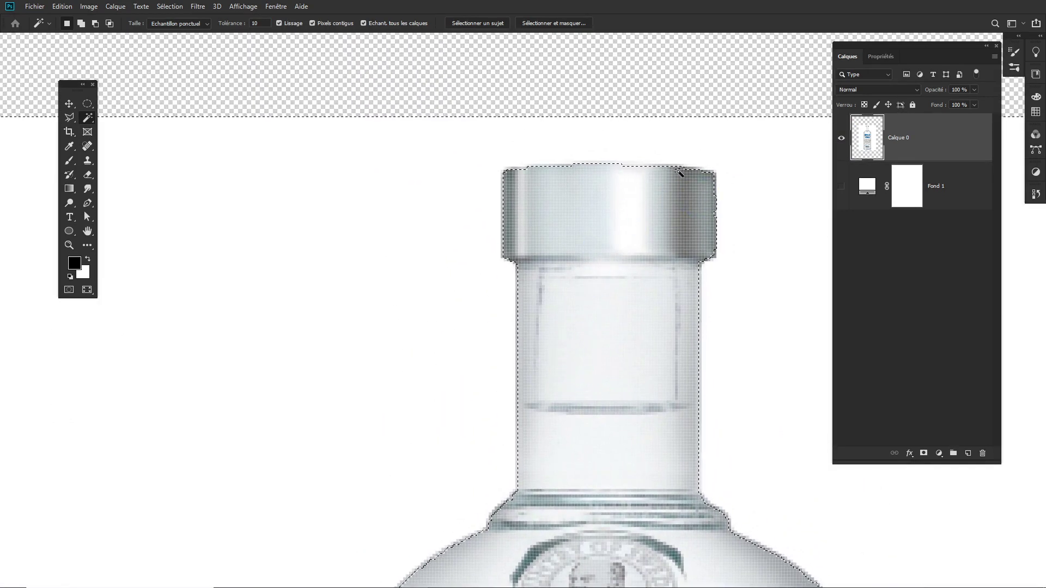
drag(660, 259, 598, 238)
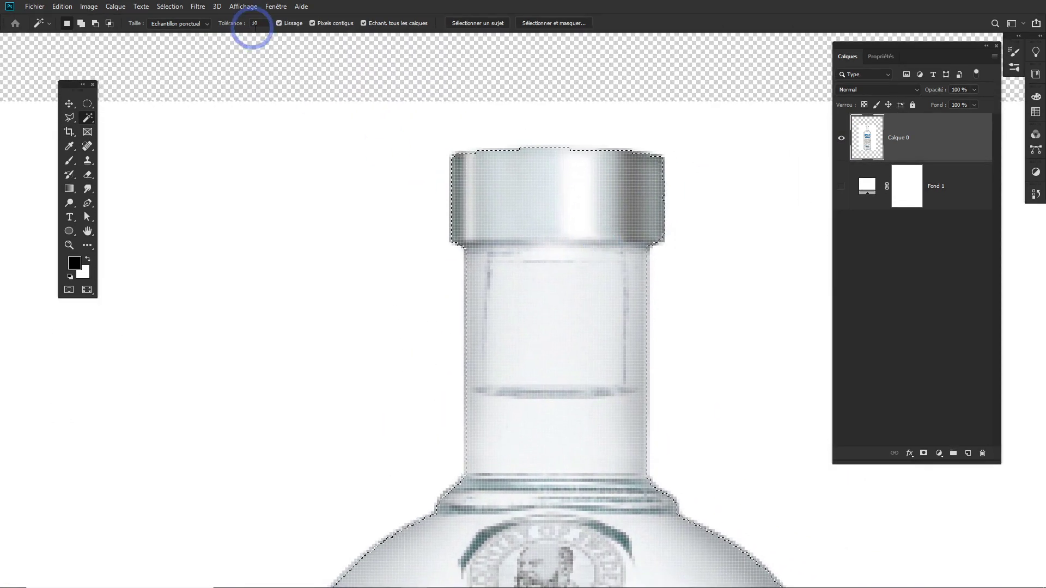
text(15)
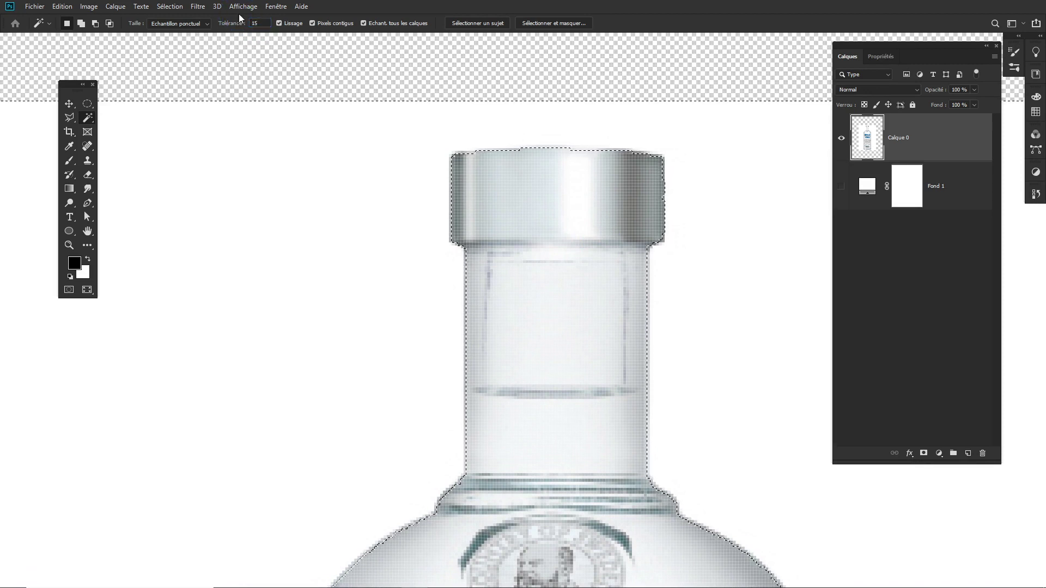
click(338, 198)
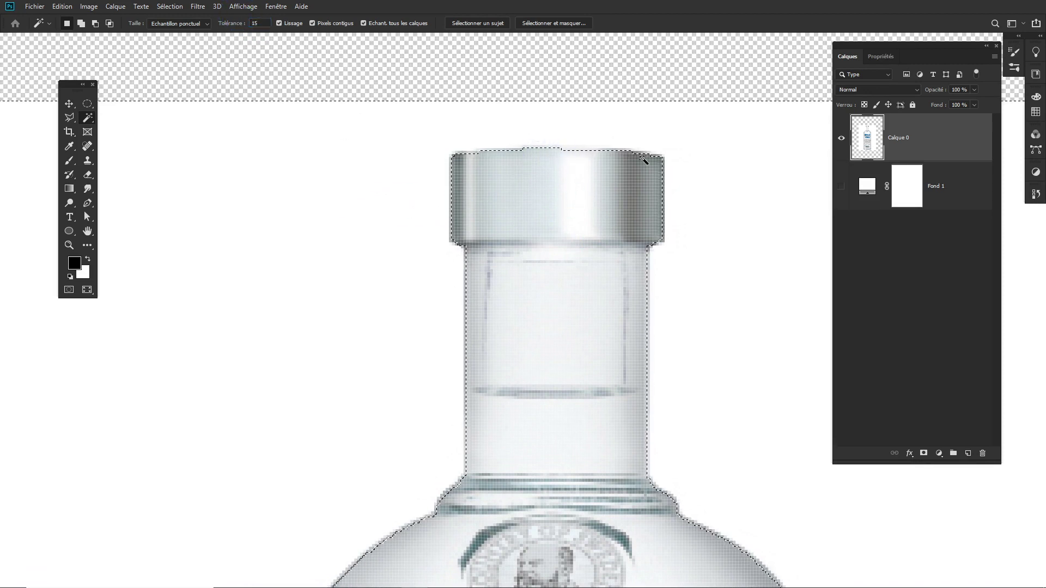
Pan from the bottle shoulder down to the ABSOLUT VODKA label to inspect the selection edge
drag(596, 339, 544, 205)
drag(518, 350, 508, 214)
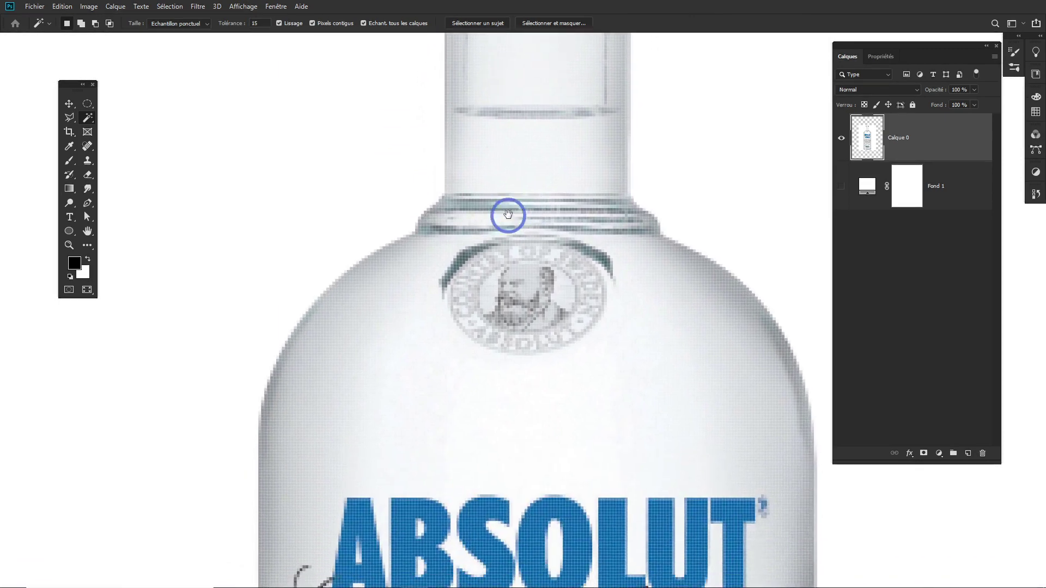
drag(453, 414, 444, 191)
drag(310, 390, 326, 236)
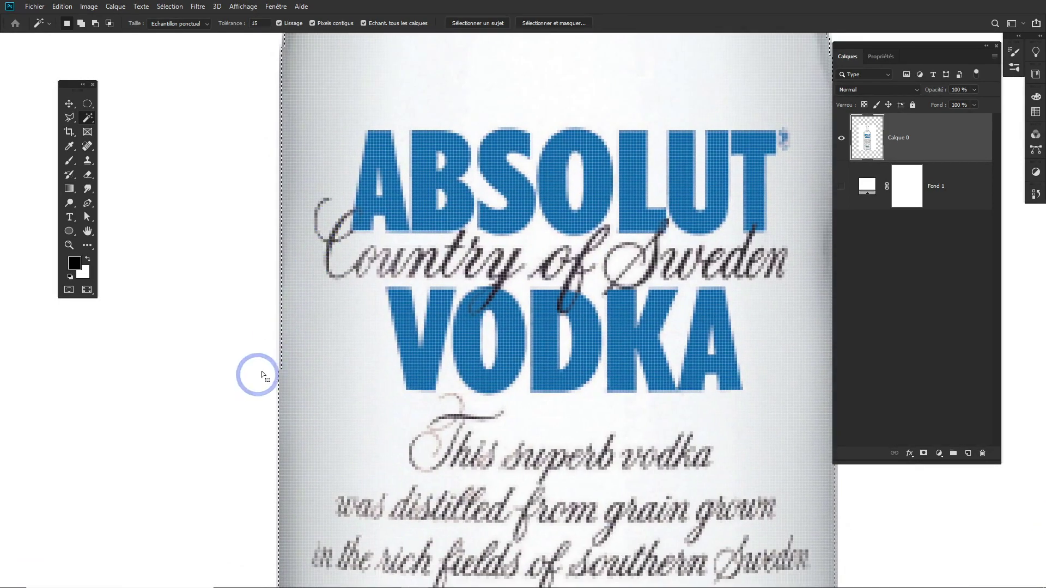
drag(311, 196, 299, 327)
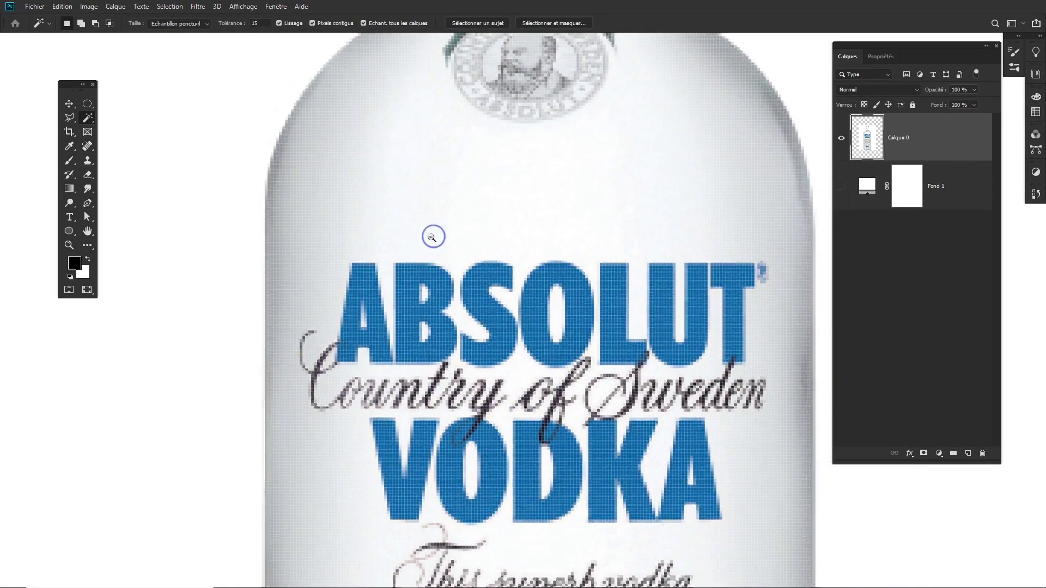
scroll(433, 236, down, 1)
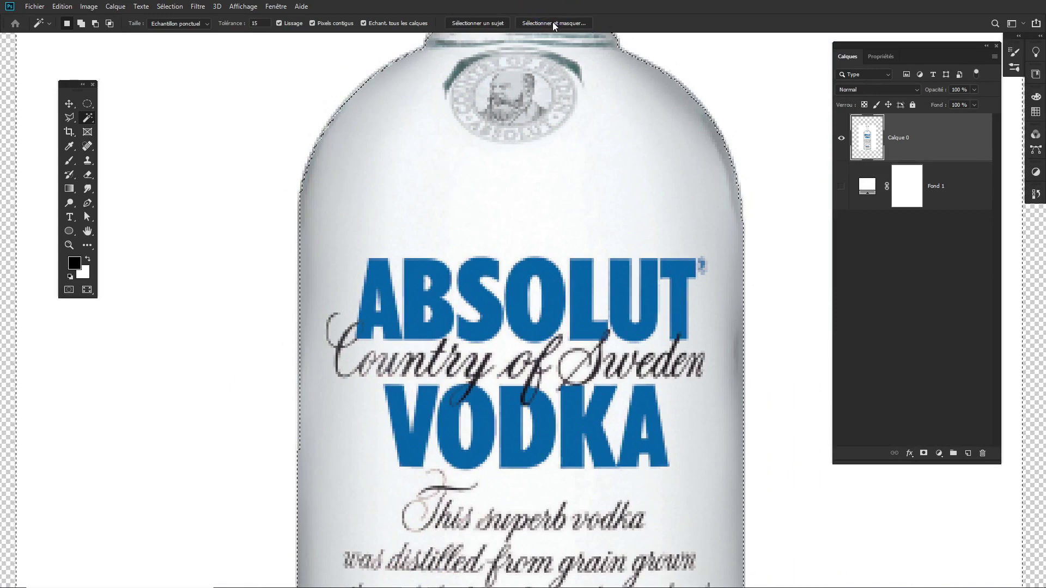
drag(666, 182, 635, 215)
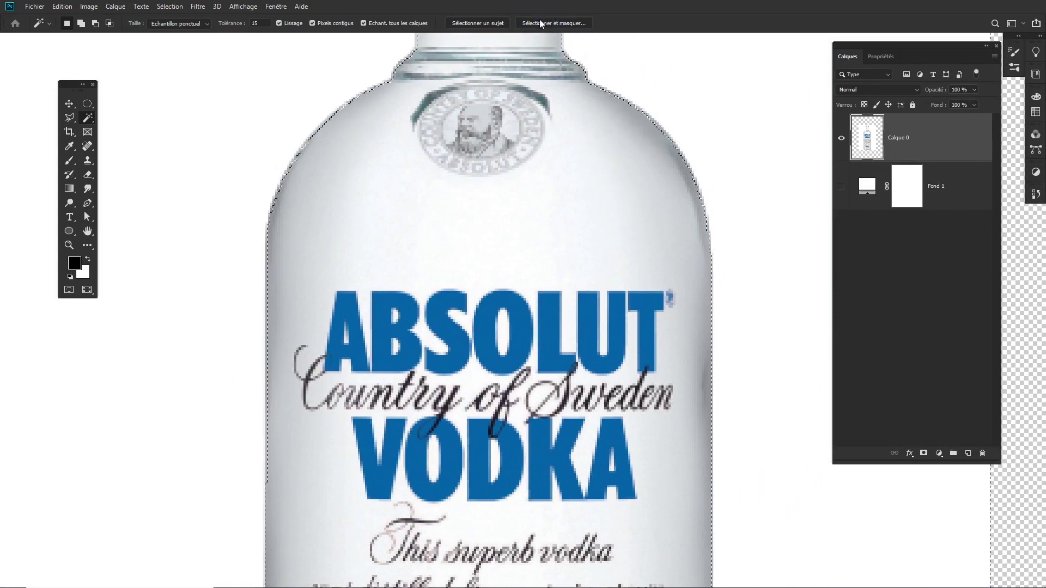
Open Sélectionner et masquer for the selection and confirm the overlay colour
click(542, 22)
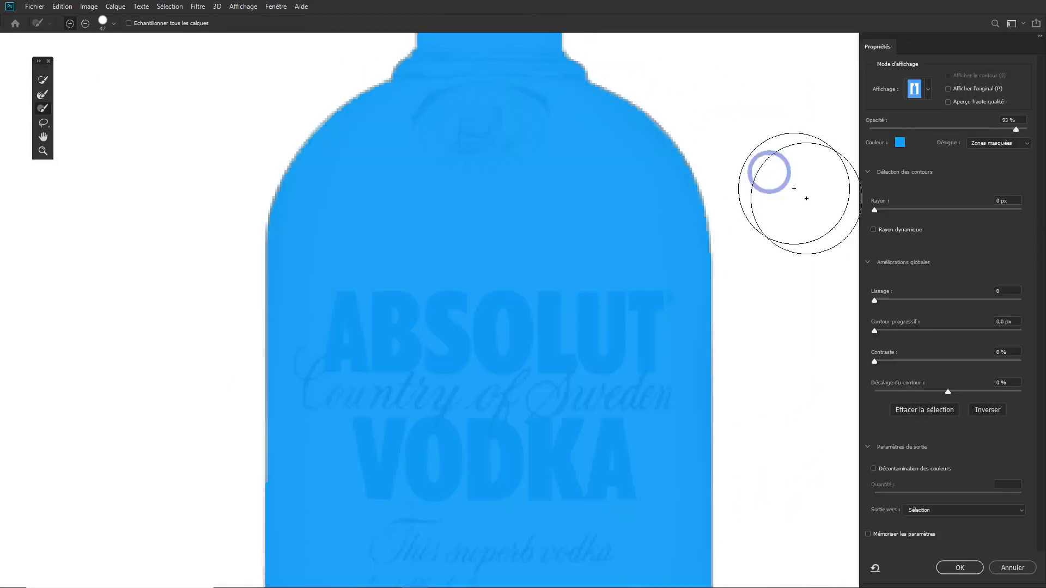
scroll(542, 234, down, 1)
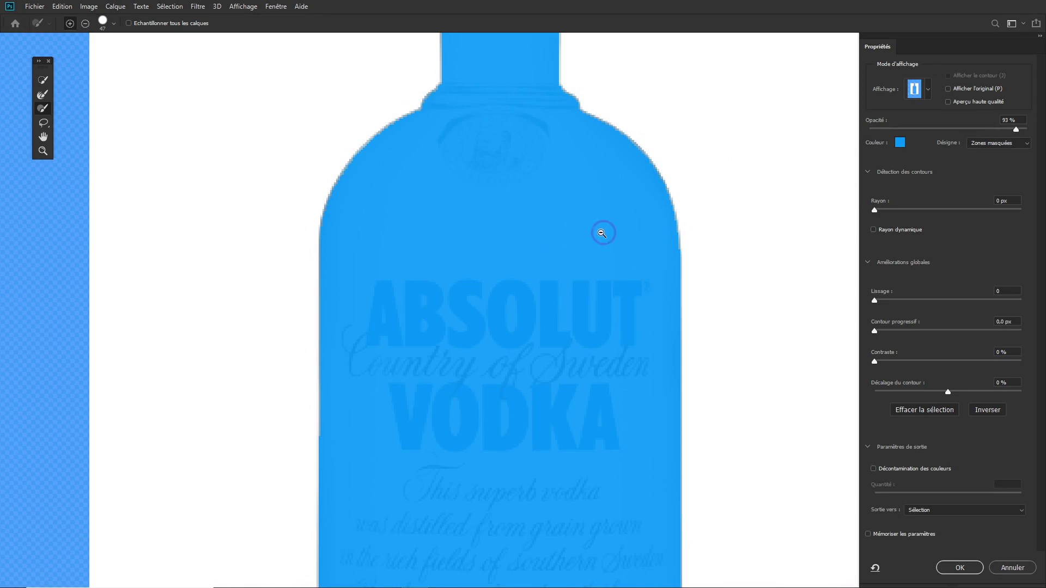
scroll(602, 233, down, 1)
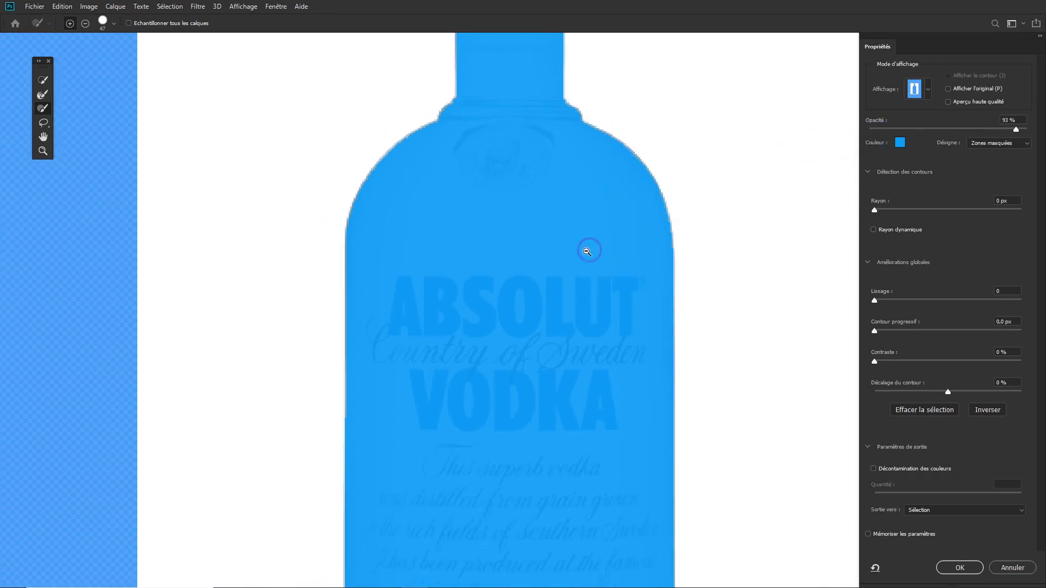
alt+click(587, 251)
click(900, 143)
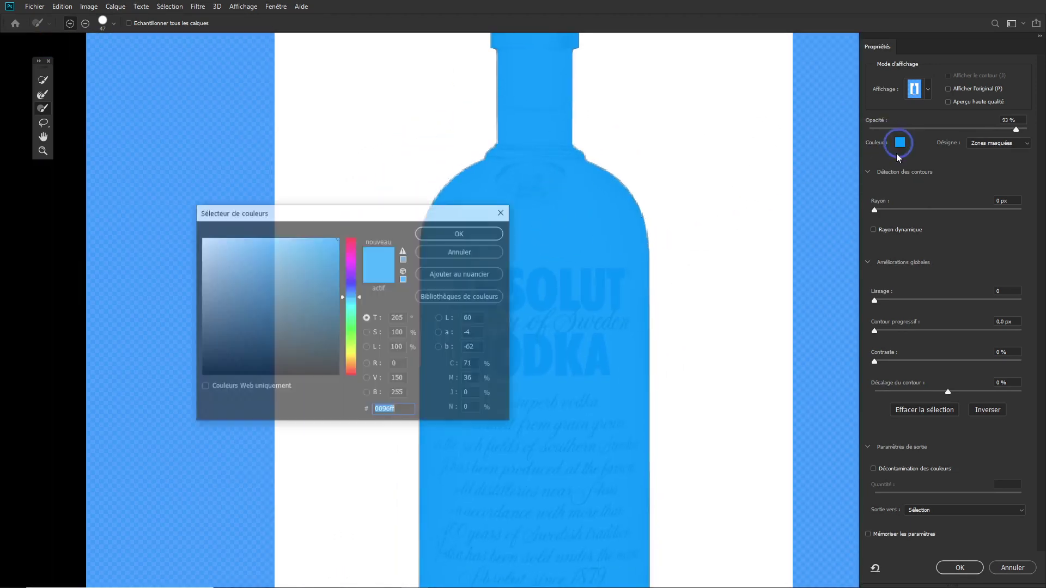
click(467, 234)
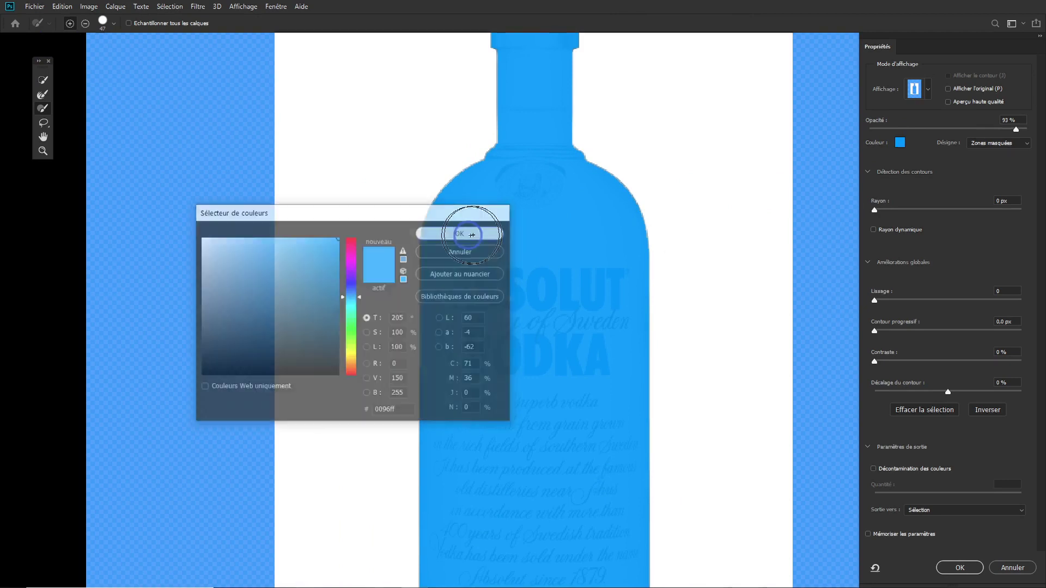
Compare preview modes and settle on Cadre de sélection actif (marching ants)
click(929, 91)
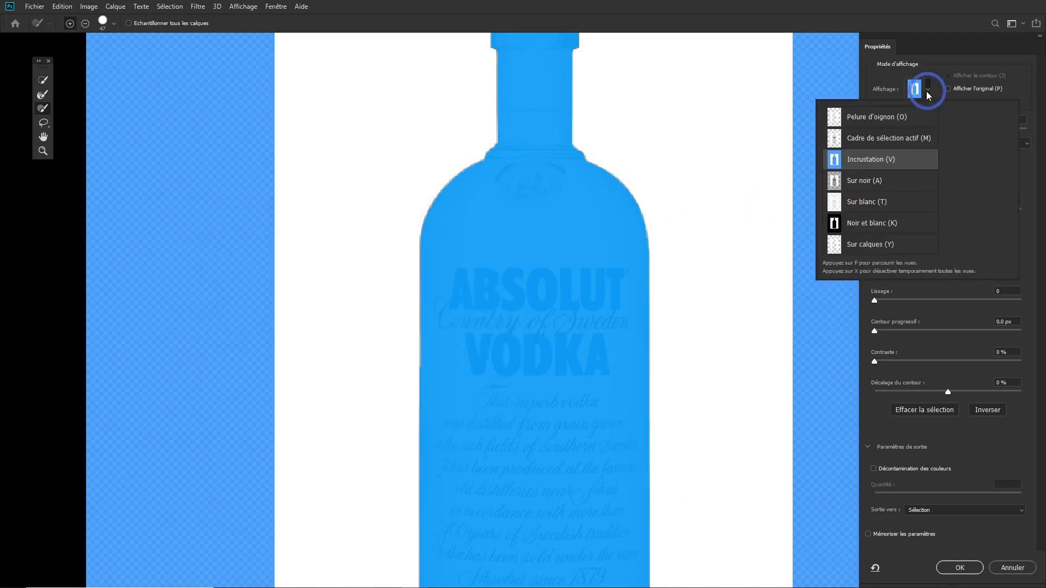
click(866, 140)
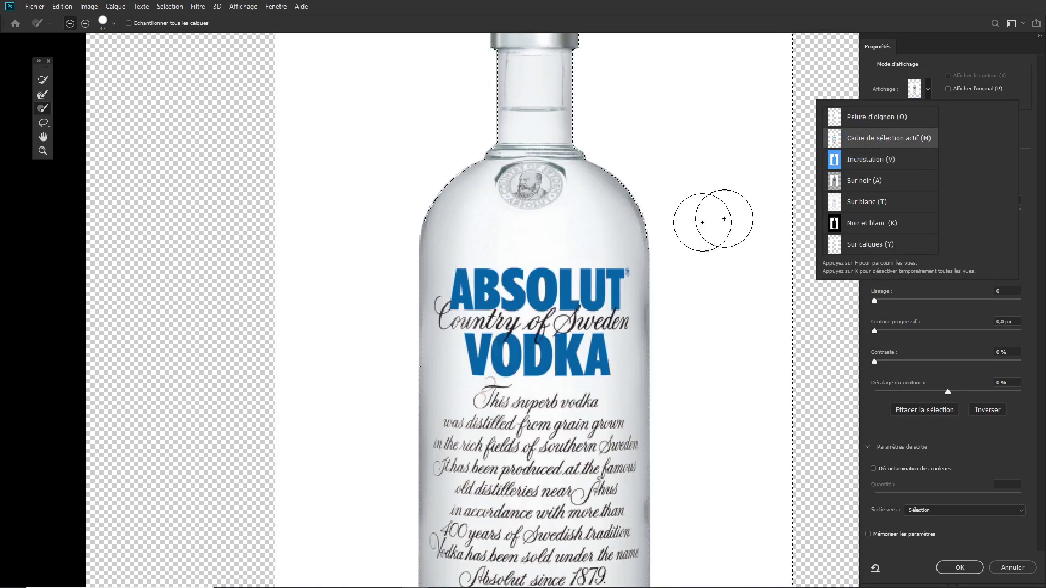
click(888, 223)
click(860, 202)
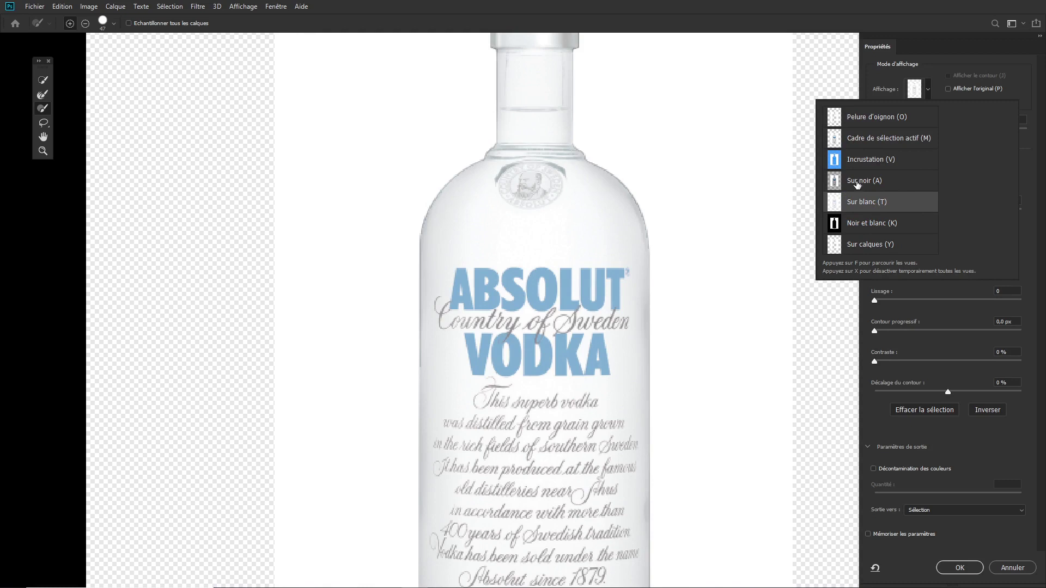
click(865, 141)
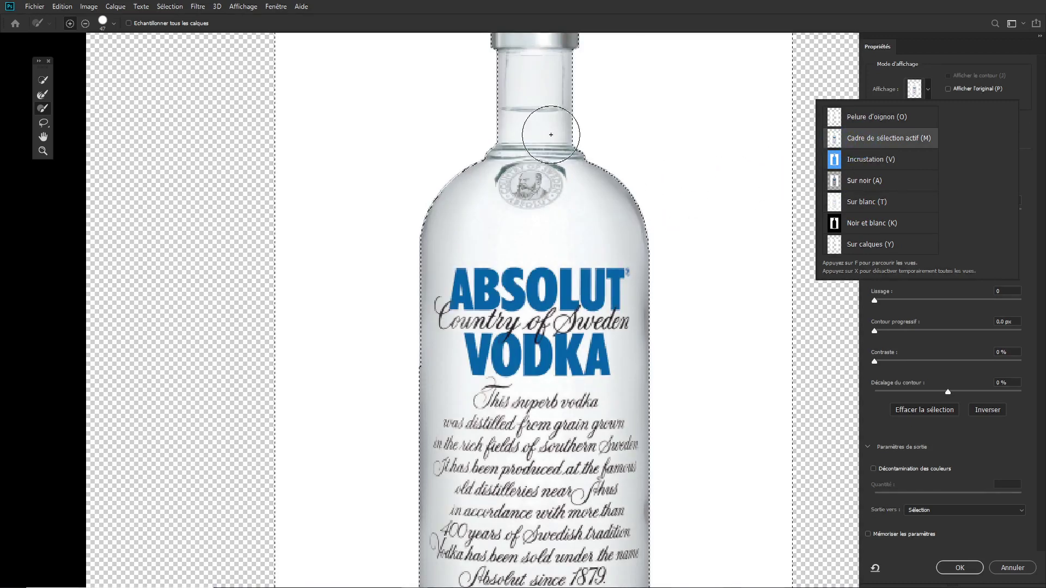
click(871, 87)
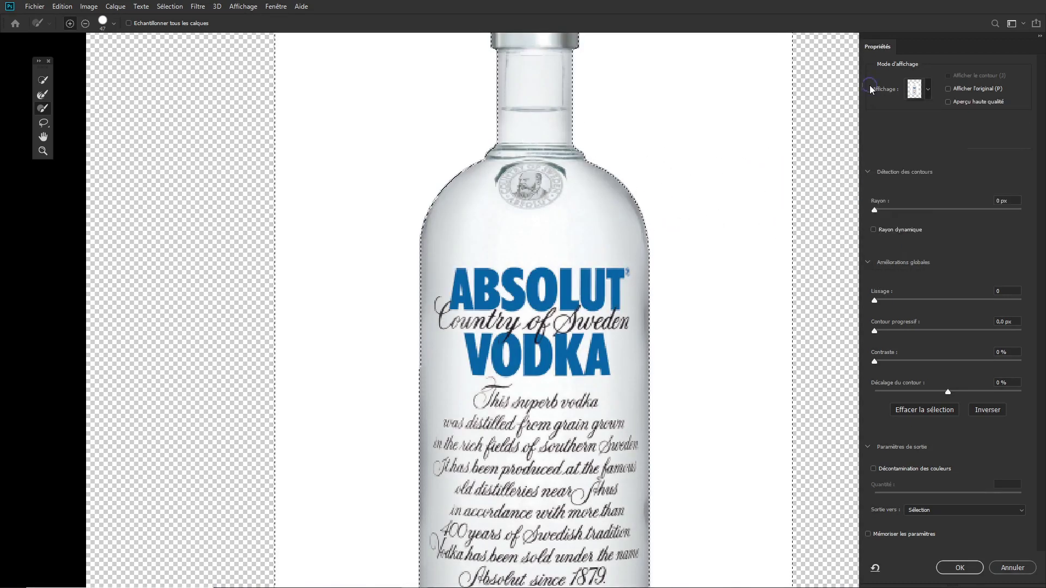
click(934, 275)
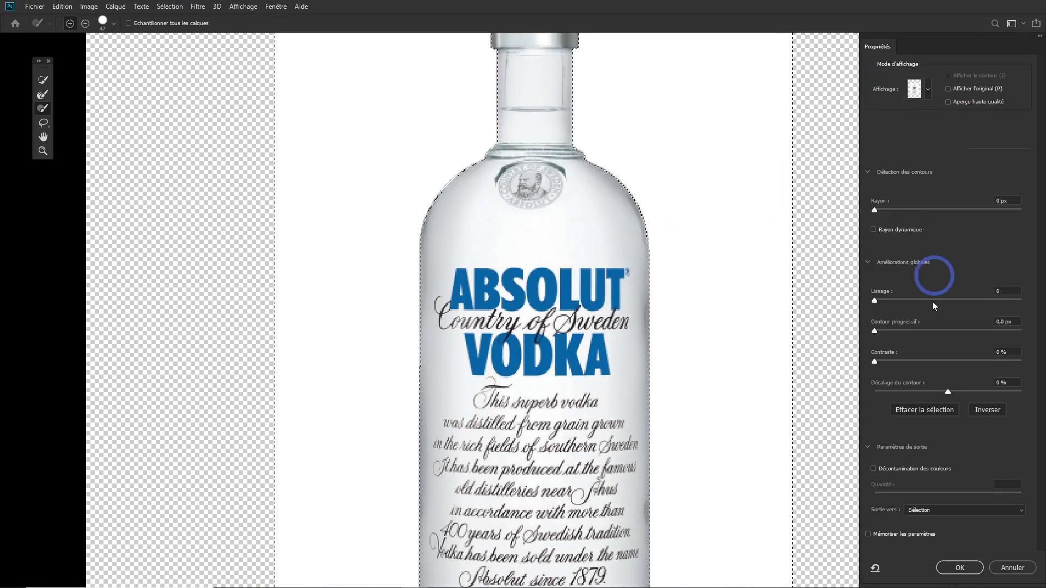
Zoom on the shoulder edge, shift the contour +30 % and shrink the refine brush to 16
ctrl+click(632, 195)
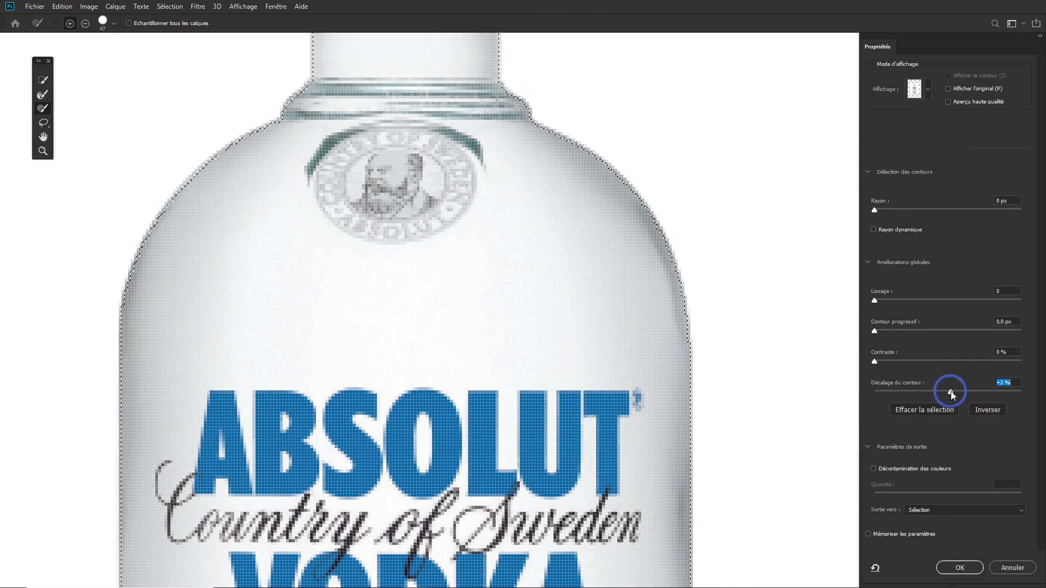
drag(948, 390, 954, 392)
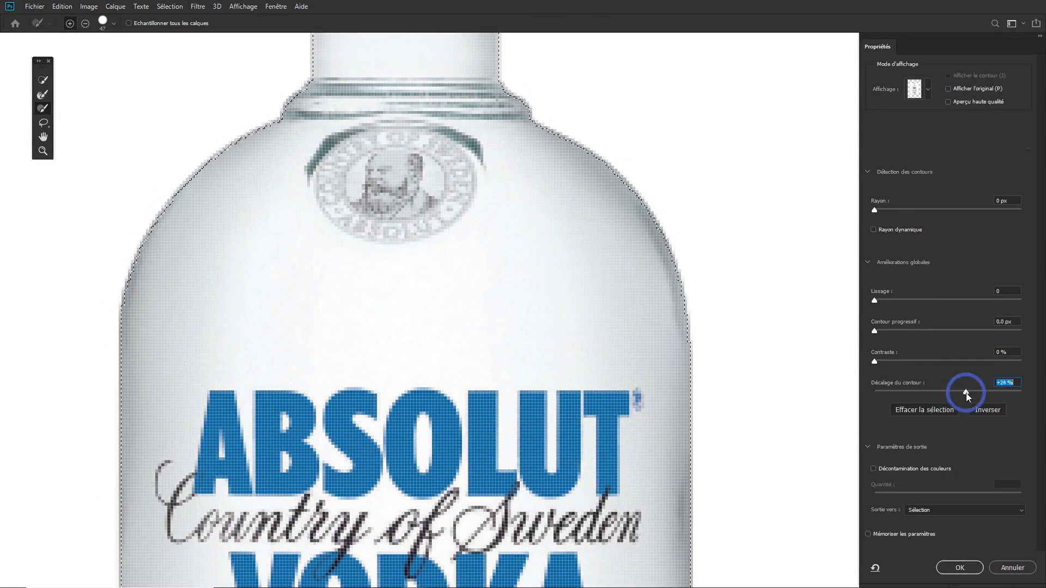
drag(970, 394, 971, 392)
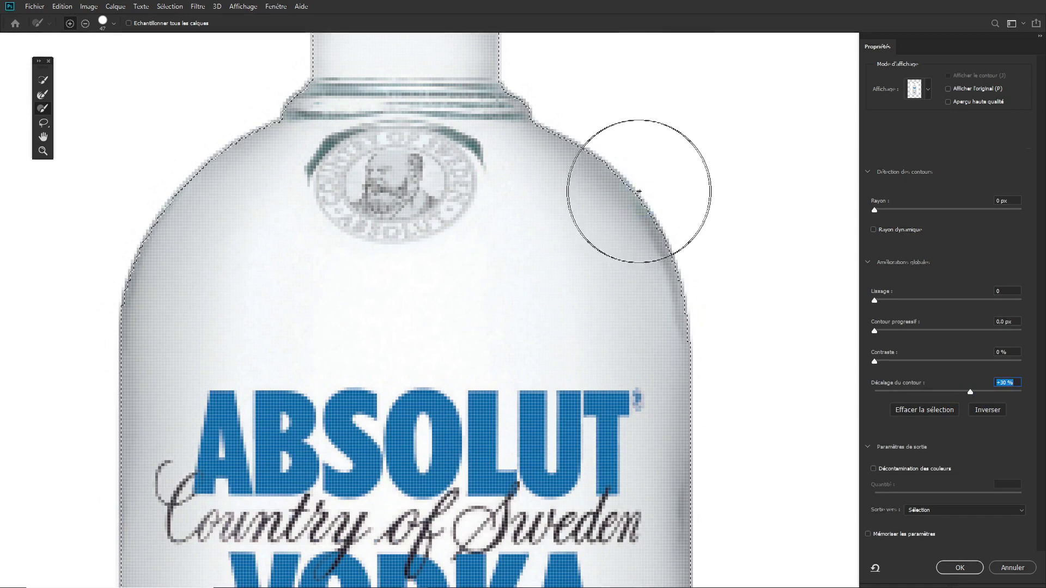
drag(612, 195, 560, 200)
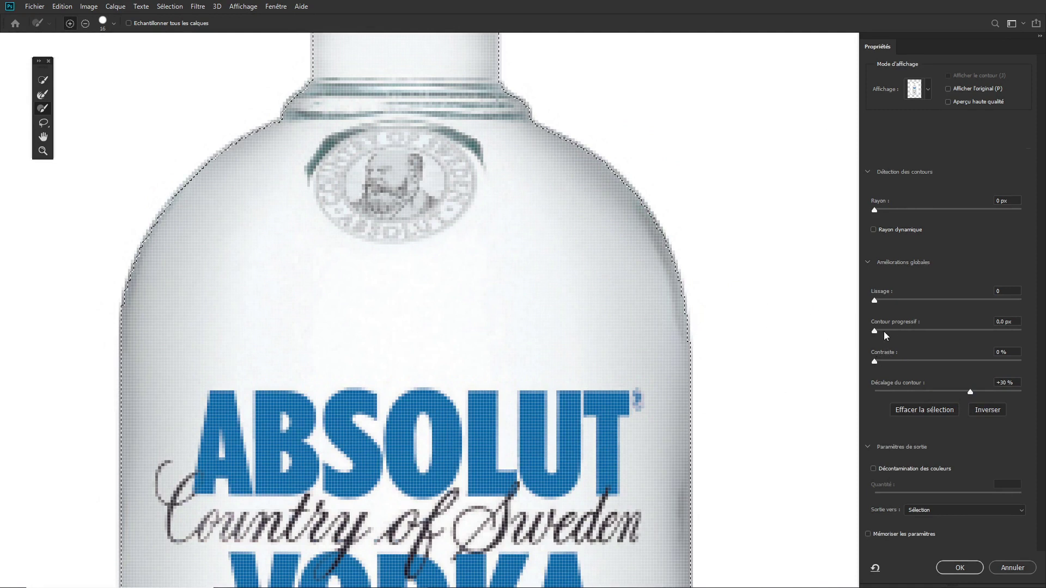
Set the edge detection radius to 1 px and zoom out to the whole bottle
click(876, 210)
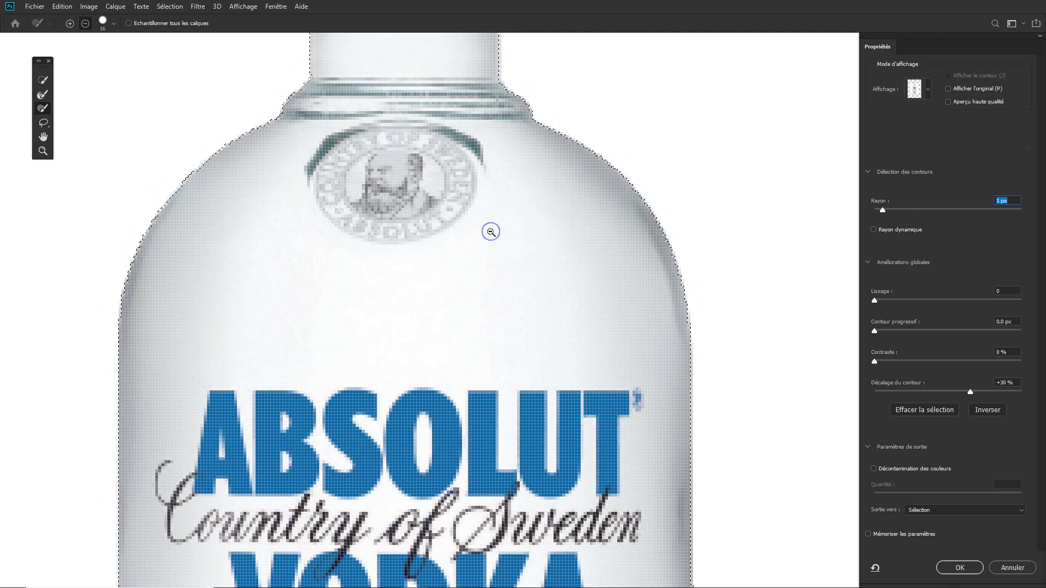
scroll(485, 228, down, 3)
scroll(482, 226, up, 1)
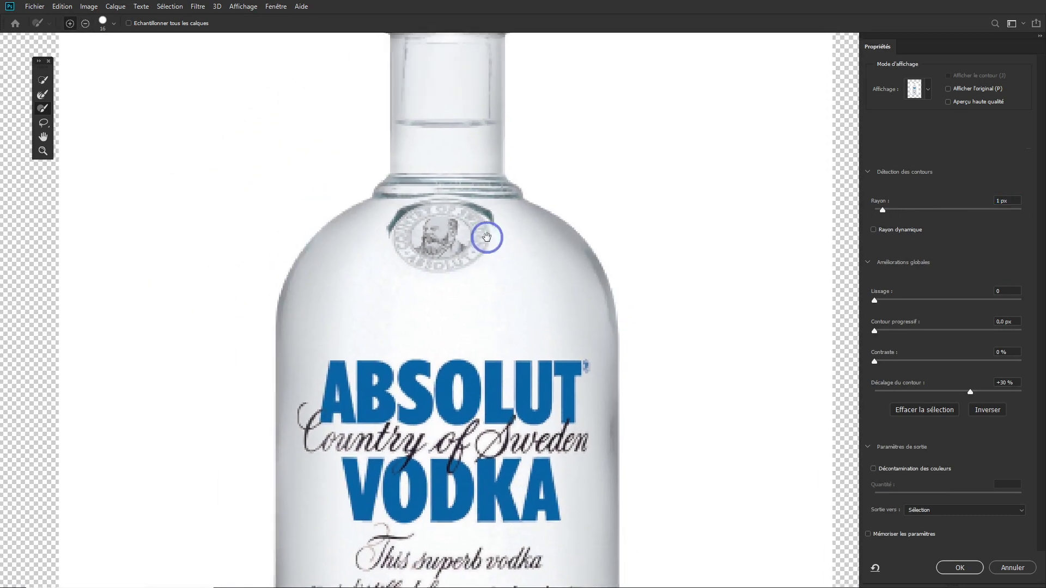
click(42, 152)
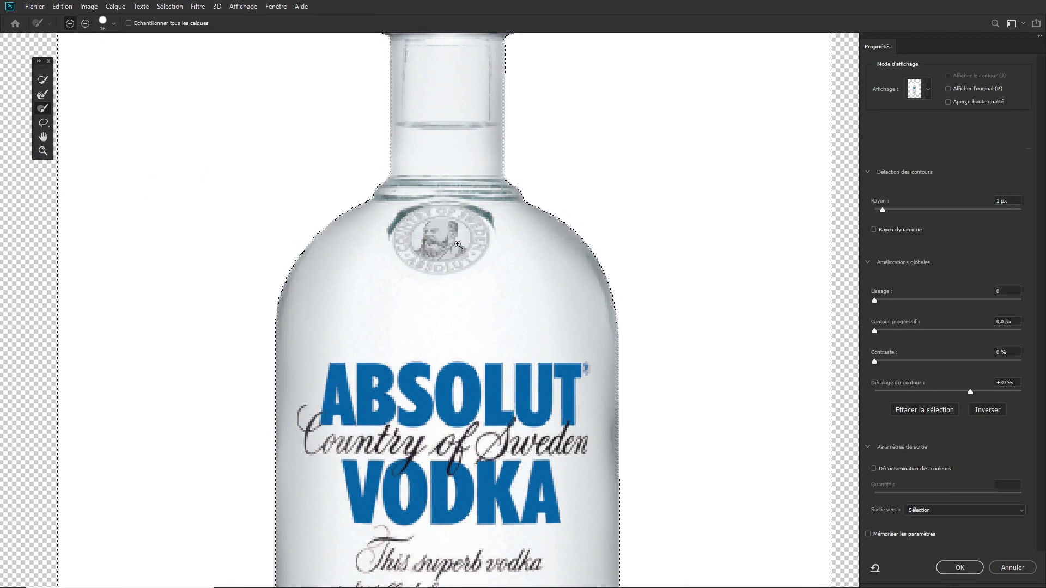
mouse_move(475, 234)
mouse_down()
mouse_move(497, 238)
mouse_move(451, 236)
mouse_move(488, 246)
mouse_move(447, 246)
mouse_move(468, 247)
mouse_up()
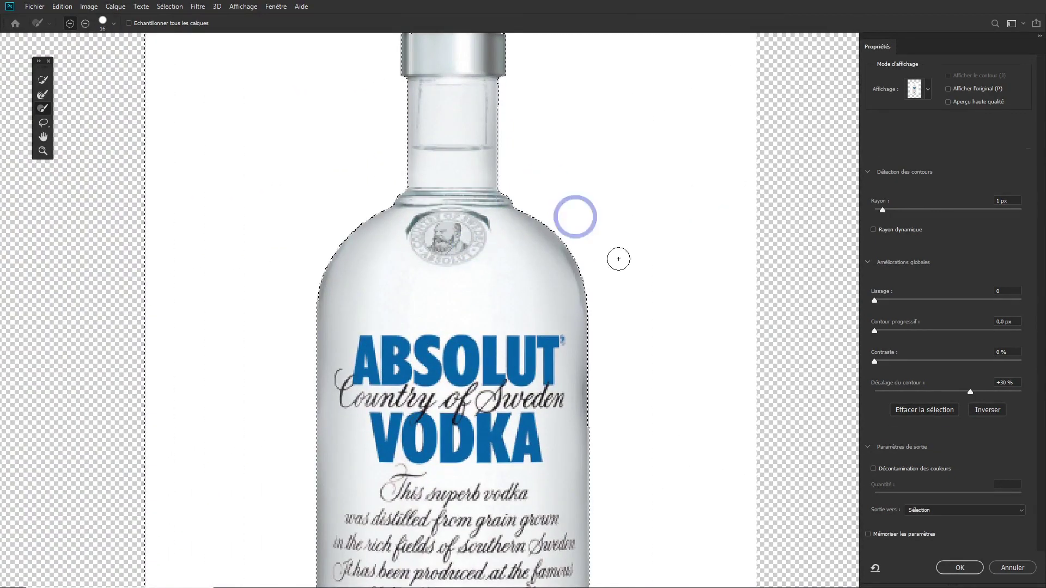
Apply the refined edge, test a black fill on the background, then undo it
click(959, 567)
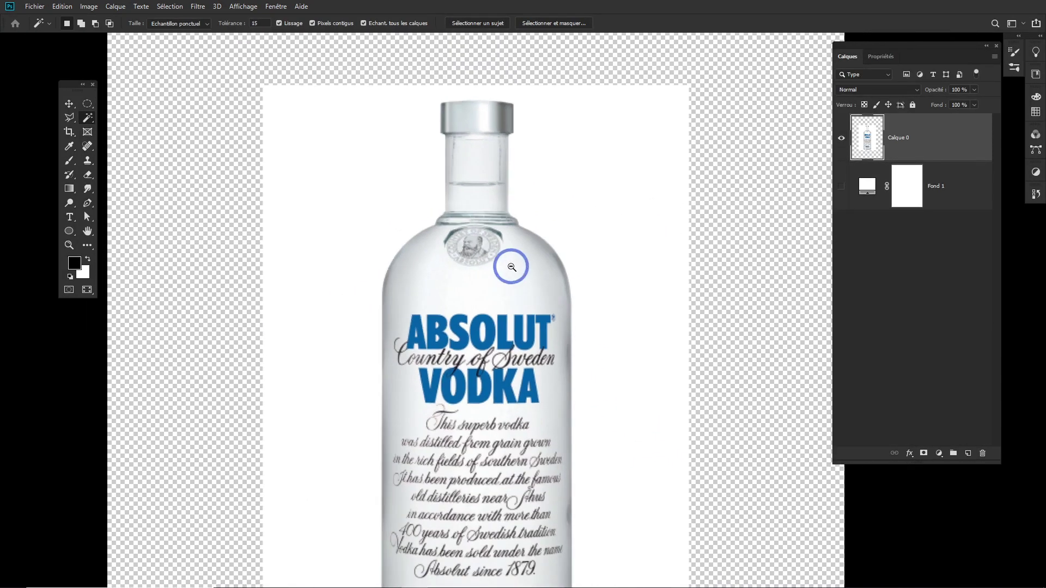
drag(532, 265, 509, 265)
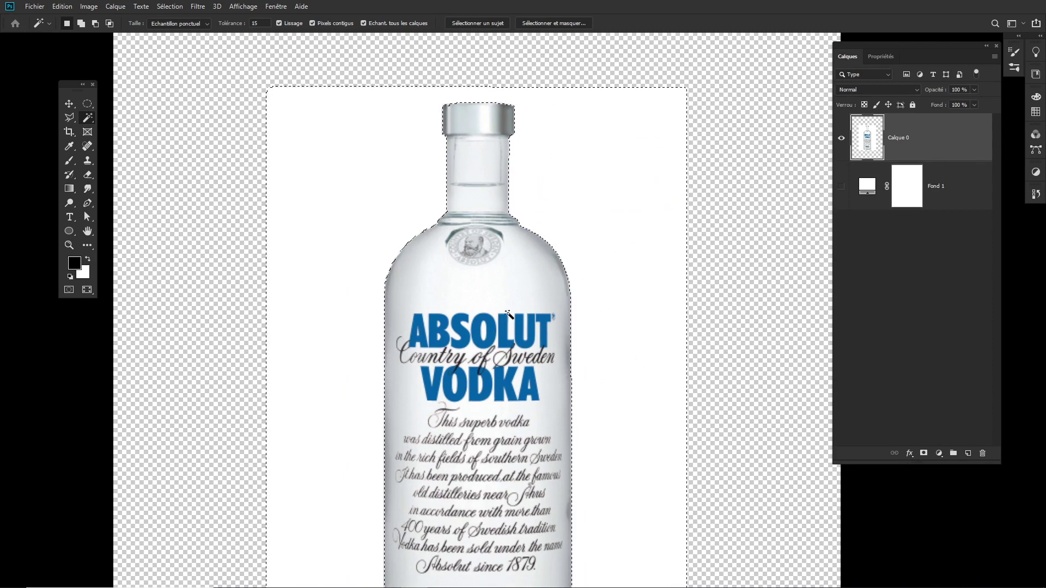
key(alt+BackSpace)
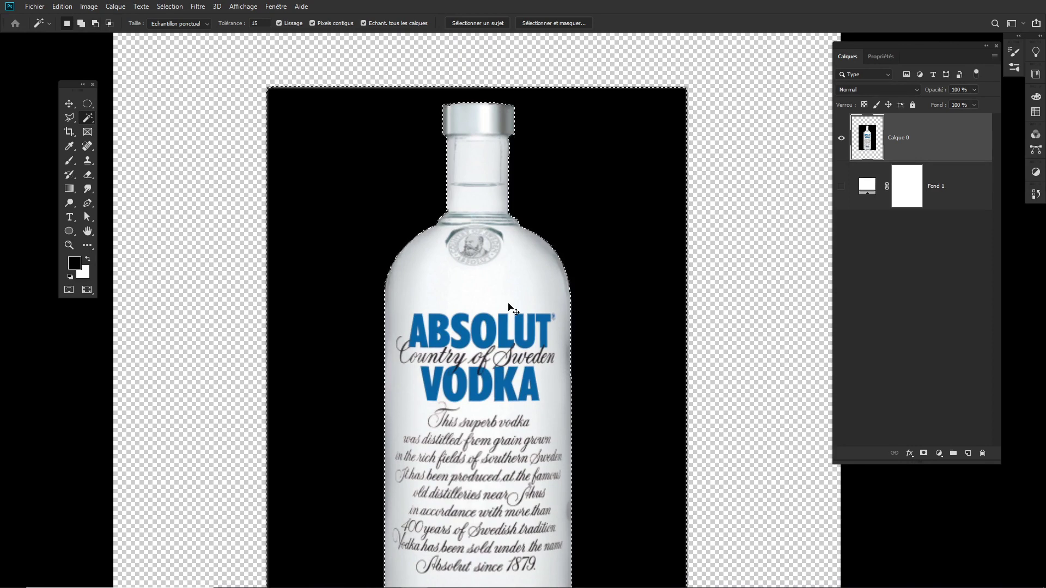
key(ctrl+z)
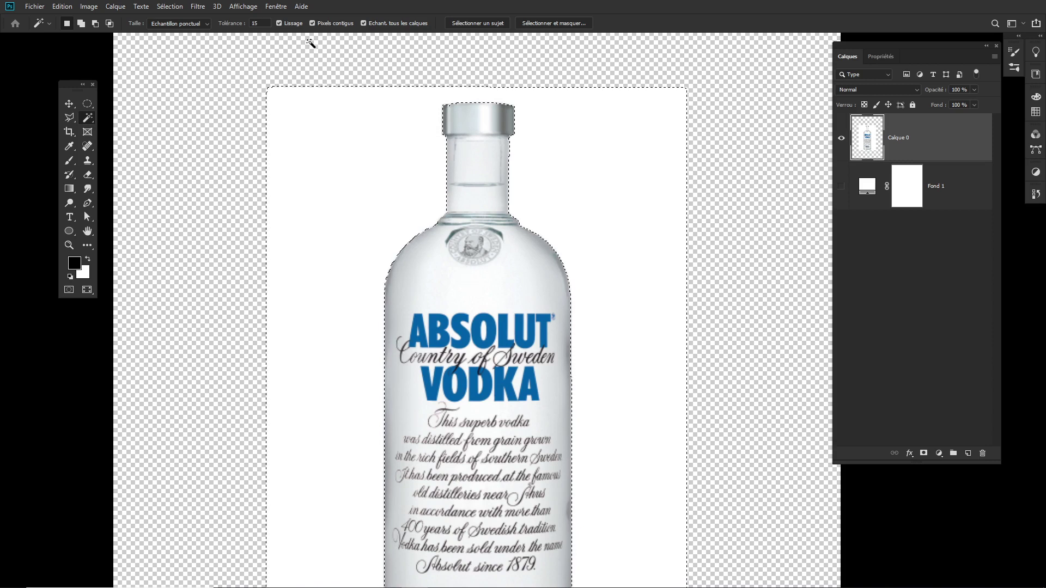
Invert the selection with Sélection > Intervertir so the bottle is selected
click(174, 6)
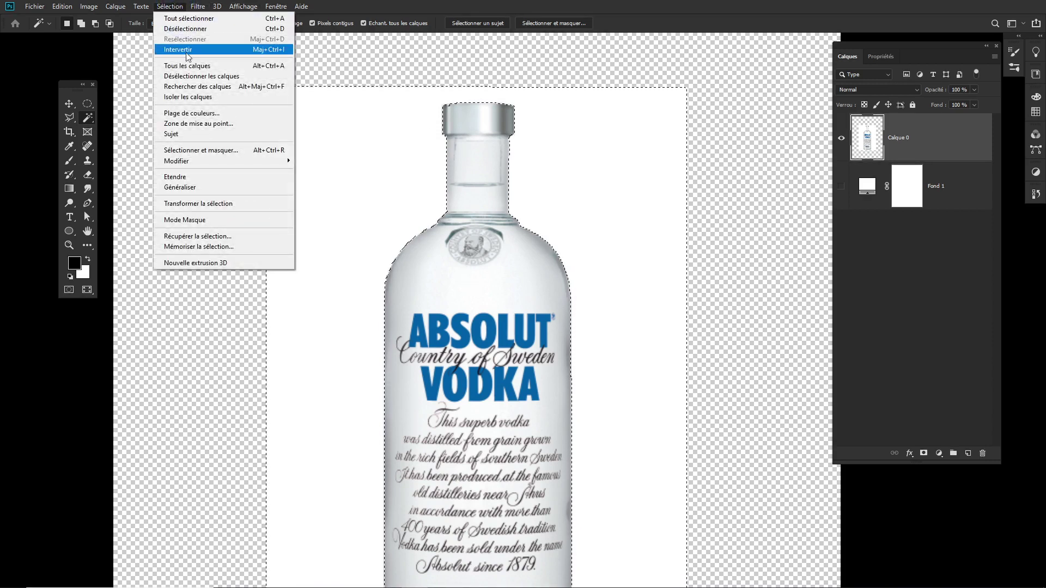
click(275, 50)
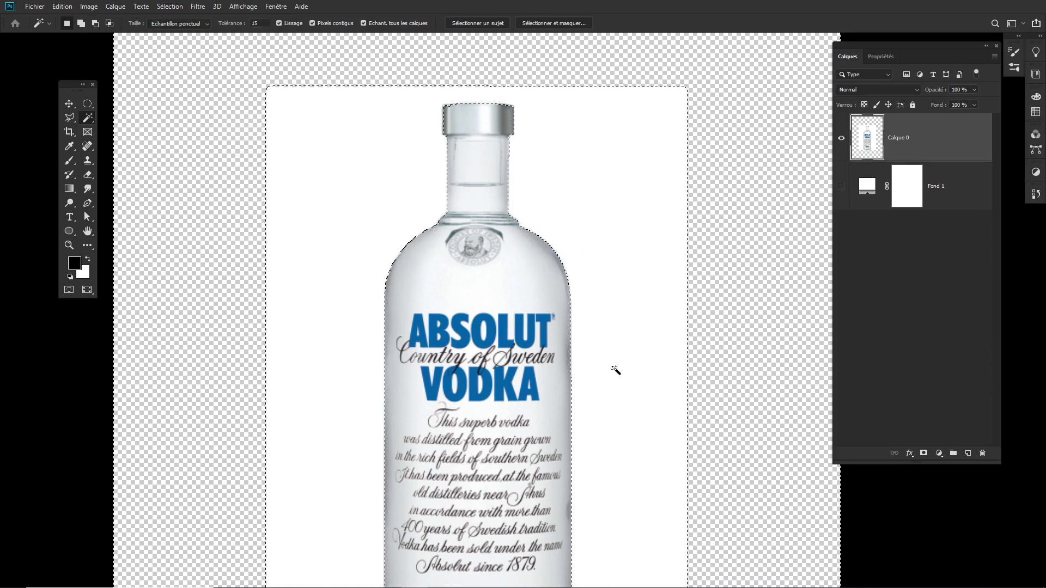
alt+click(731, 429)
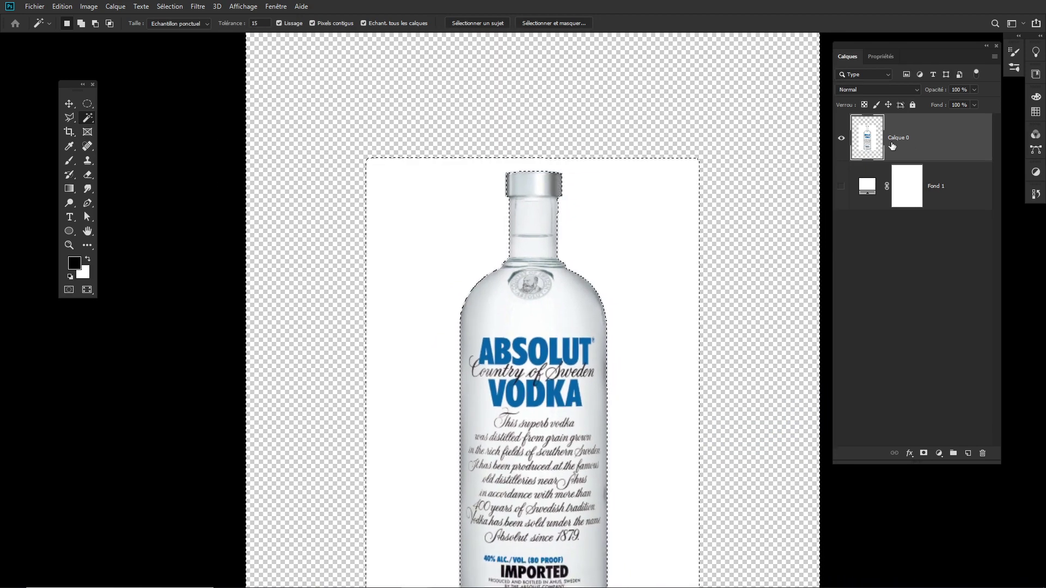
Copy the bottle to a new layer, Calque 1, and hide the original to check the cutout
key(ctrl+j)
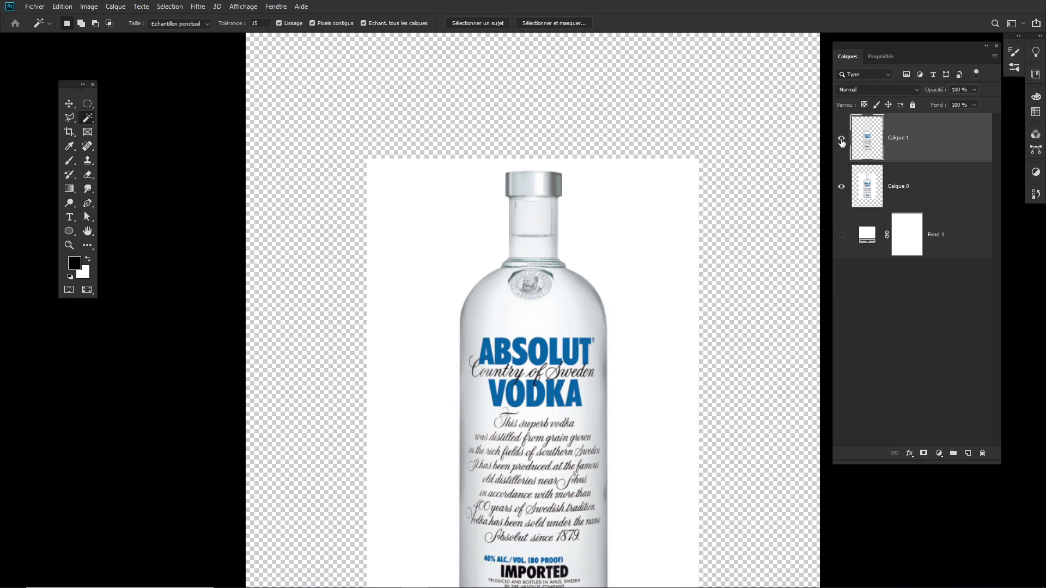
click(840, 187)
click(533, 342)
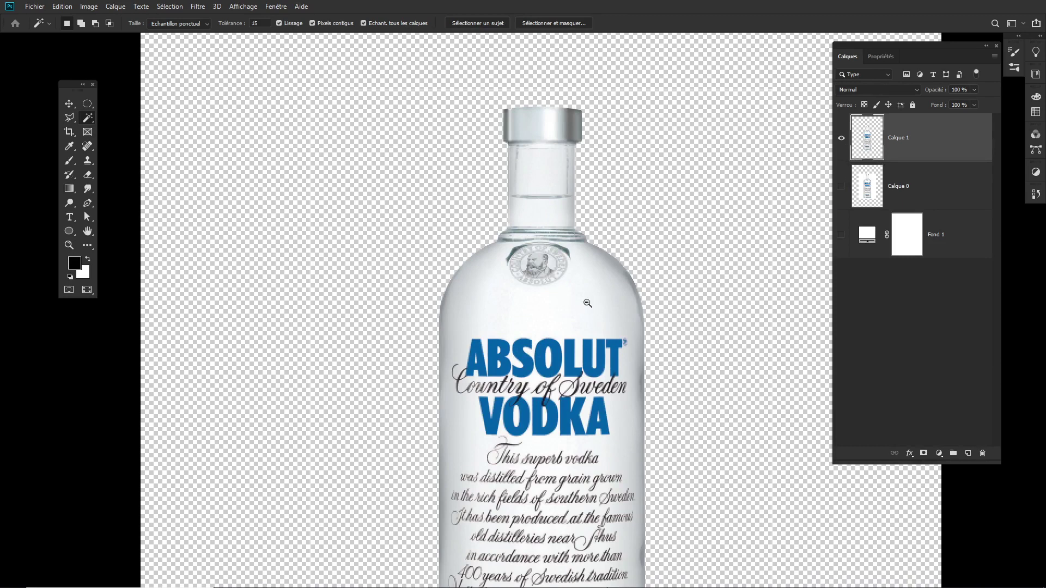
scroll(564, 302, down, 2)
drag(561, 299, 589, 220)
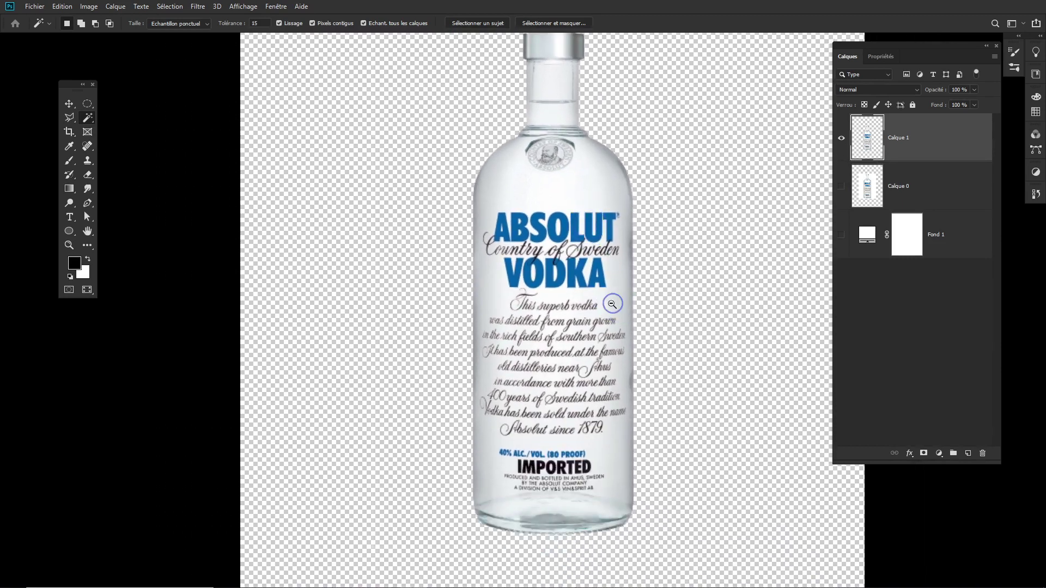
scroll(615, 295, down, 1)
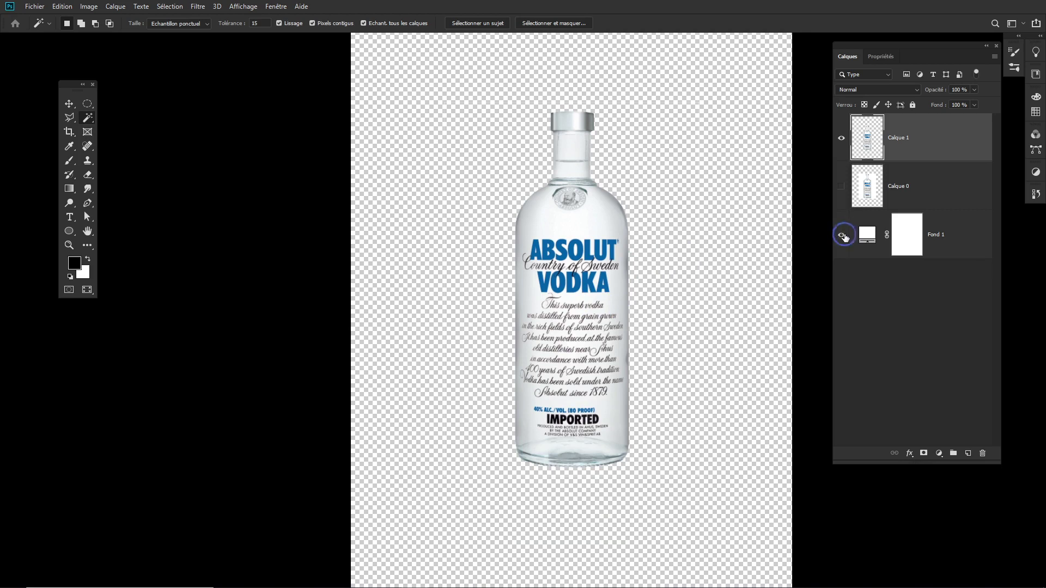
Show the white Fond 1 layer behind the cut-out bottle
click(841, 234)
scroll(665, 220, down, 1)
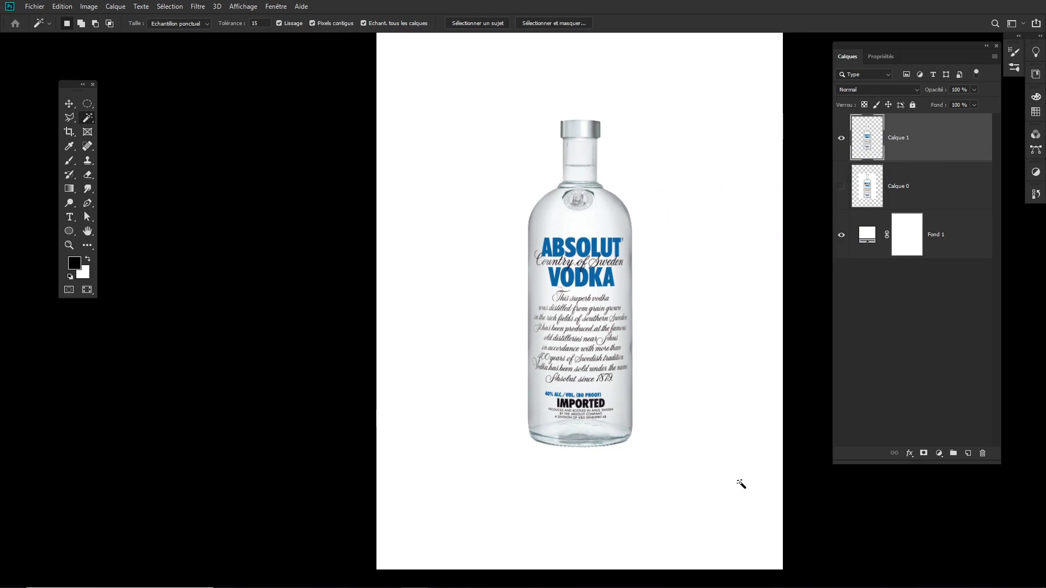
click(612, 415)
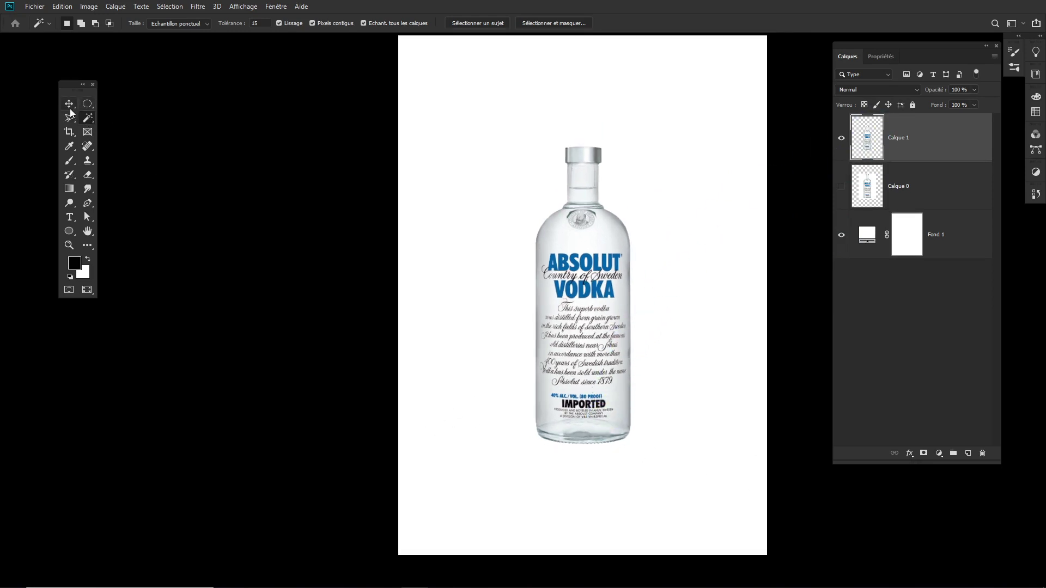
drag(87, 104, 127, 104)
Marquee-select the canvas's lower strip and add a Couleur unie solid-colour fill layer
click(85, 104)
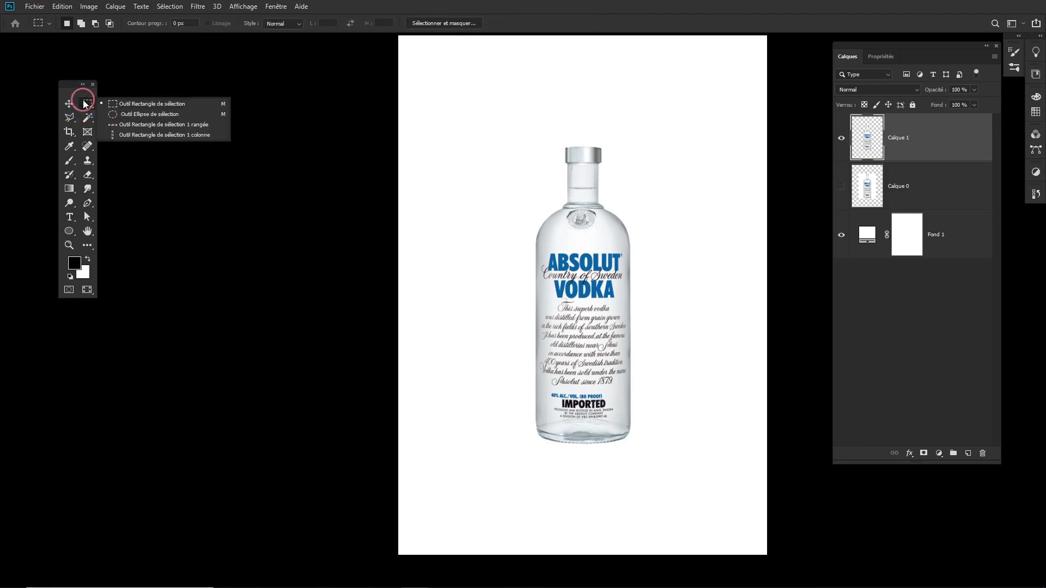
click(121, 104)
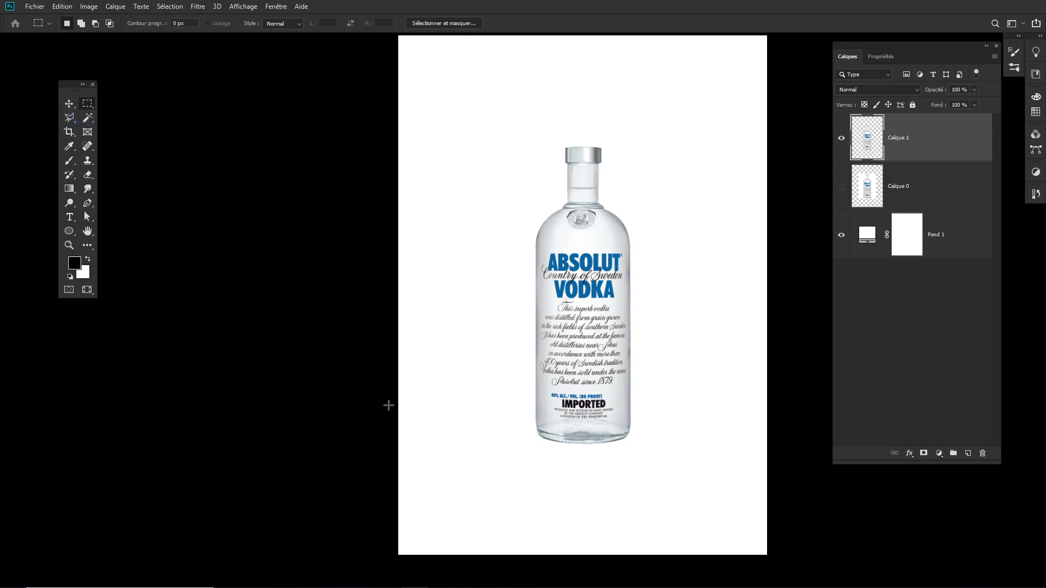
drag(387, 397, 839, 566)
click(939, 454)
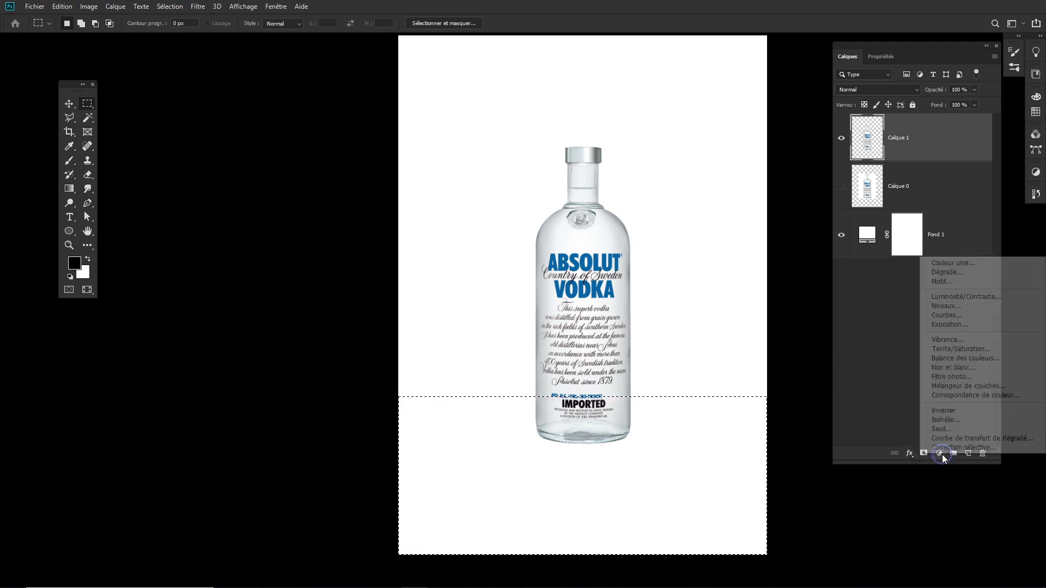
click(952, 263)
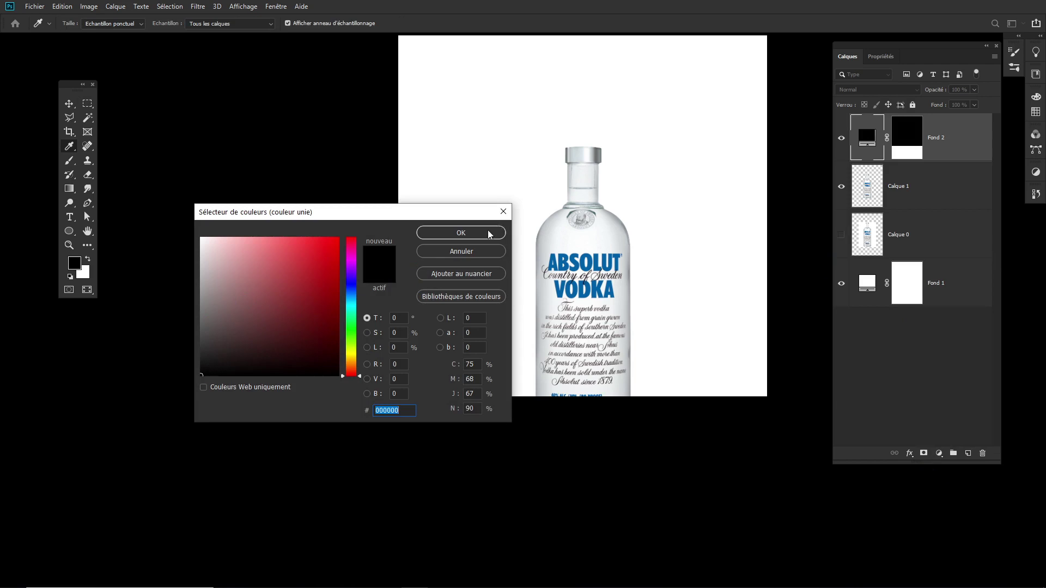
Accept black 000000 as the Fond 2 fill colour and target its layer mask
click(472, 236)
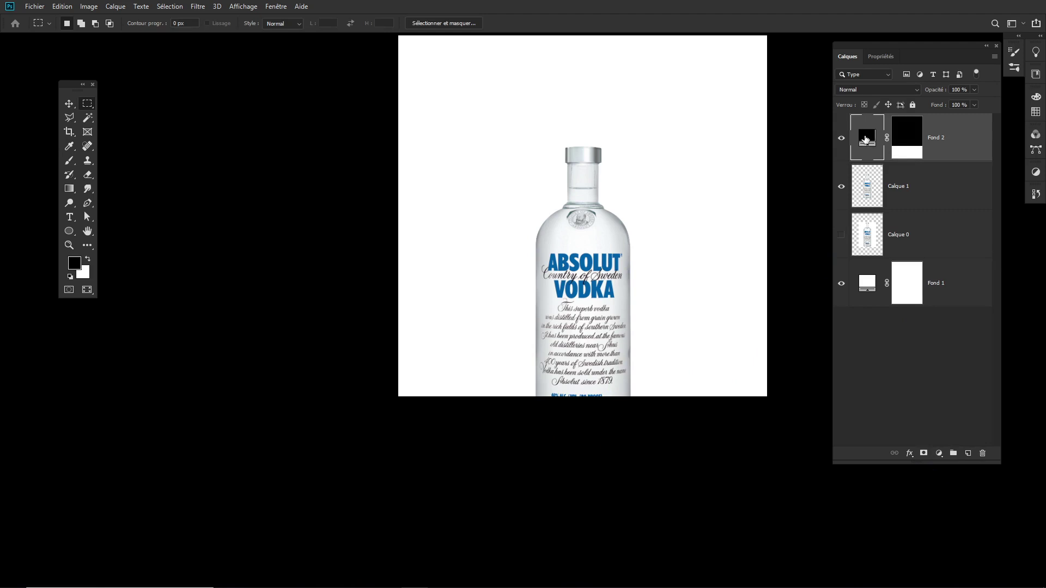
click(904, 134)
Move Fond 2 below Calque 1 and disable its mask so the whole background is black
drag(943, 146, 949, 206)
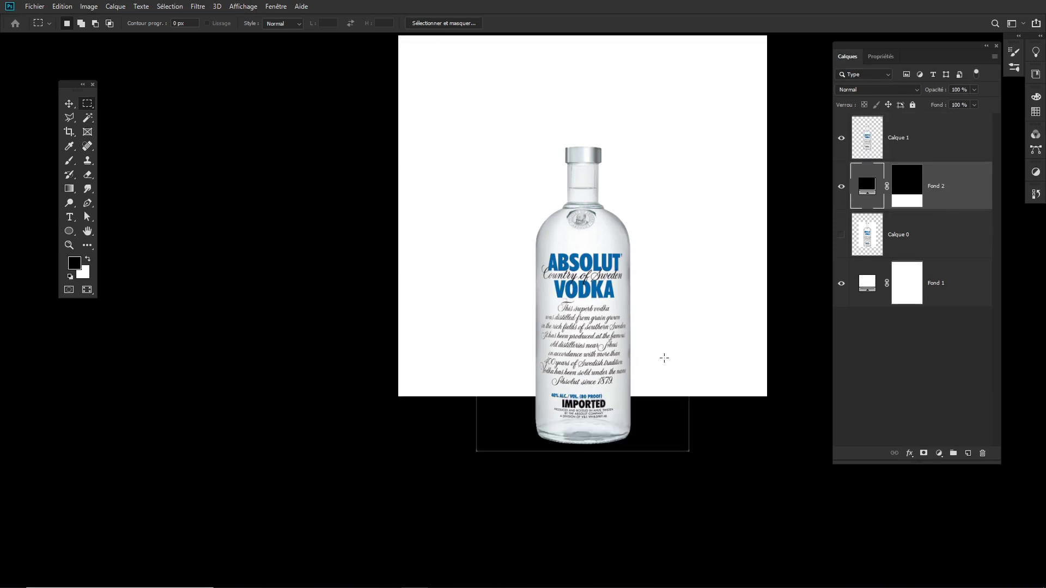
click(870, 150)
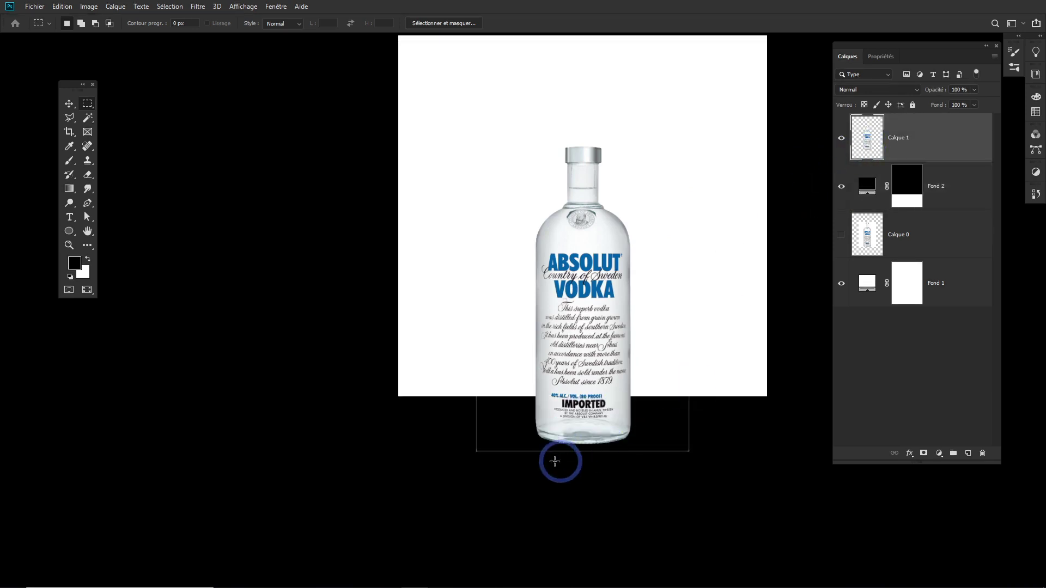
shift+click(905, 188)
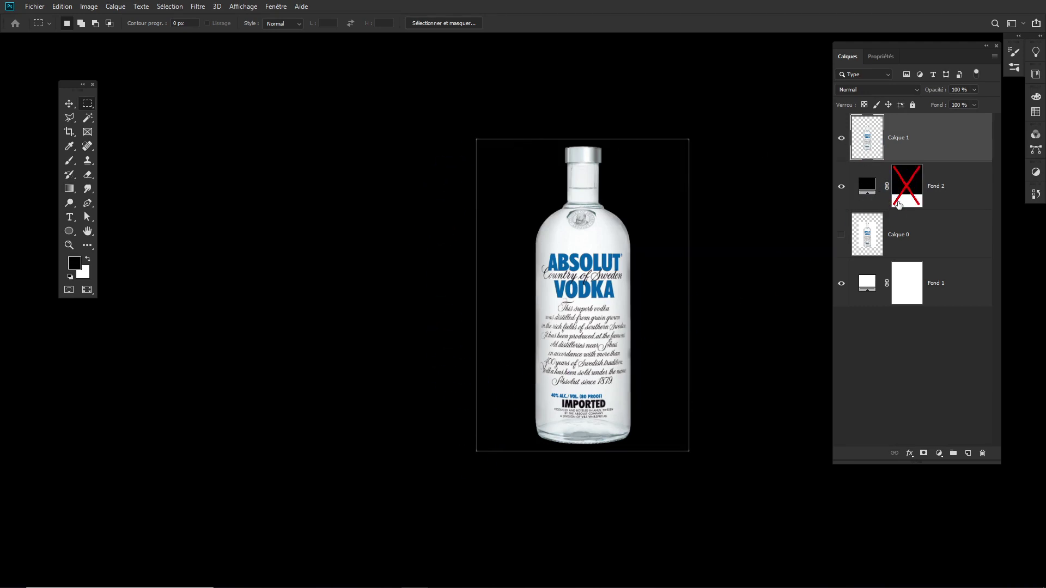
shift+click(899, 204)
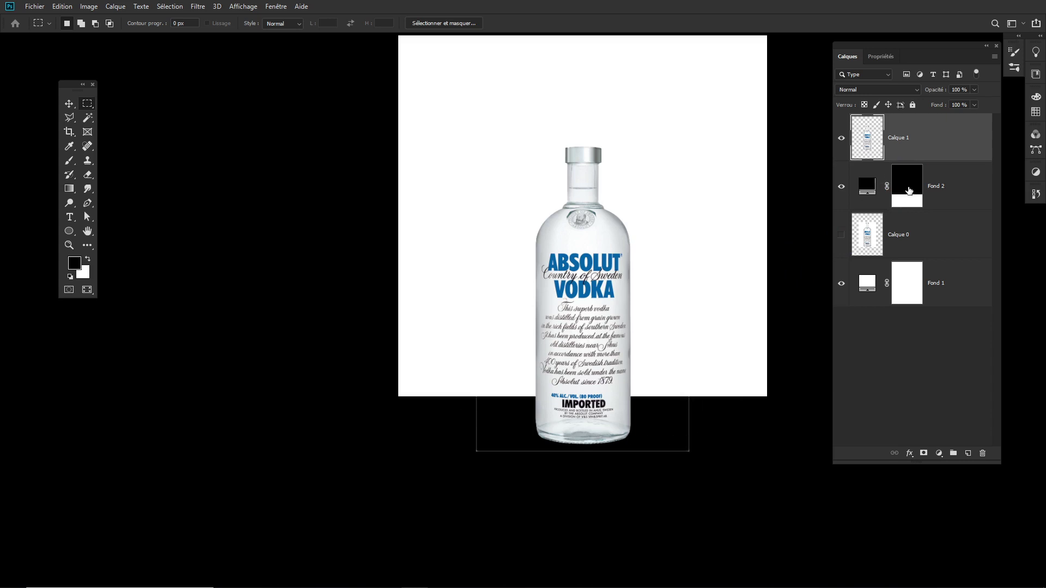
shift+click(909, 189)
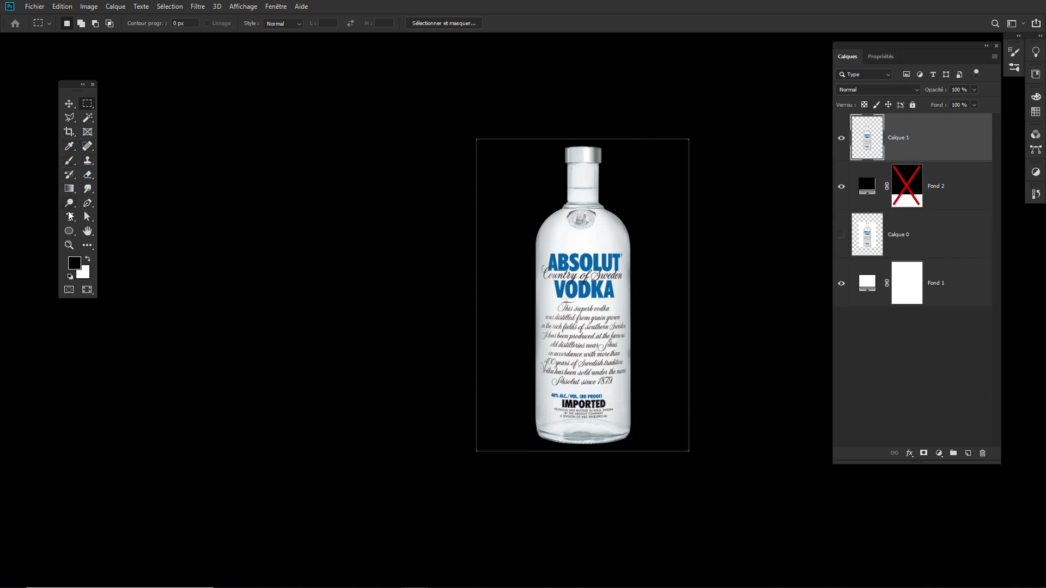
Erase the faint rectangular outline's edges around the bottle with a 46 px eraser
key(e)
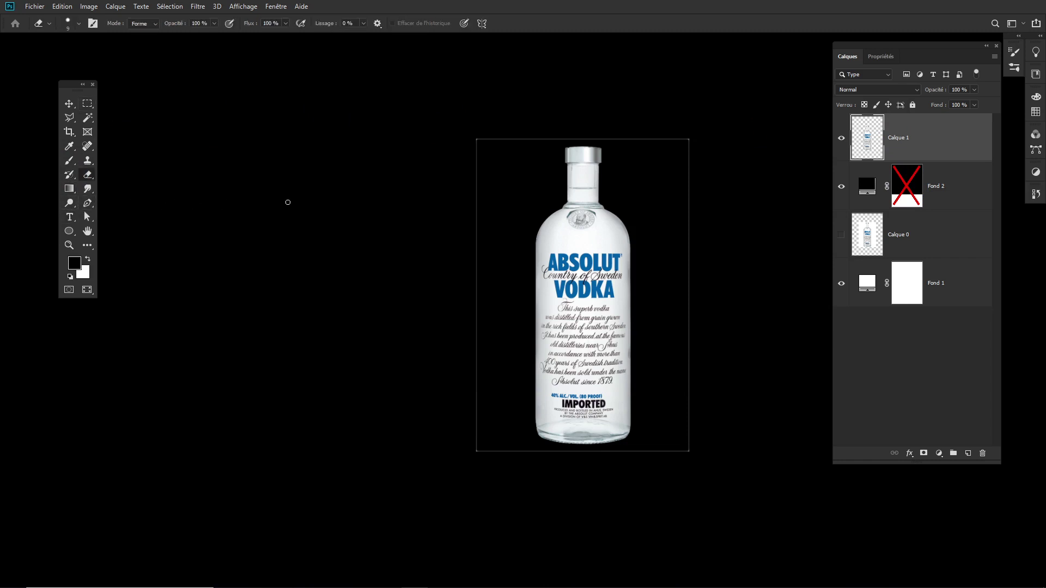
click(477, 141)
drag(467, 366, 466, 419)
shift+click(469, 453)
shift+click(682, 446)
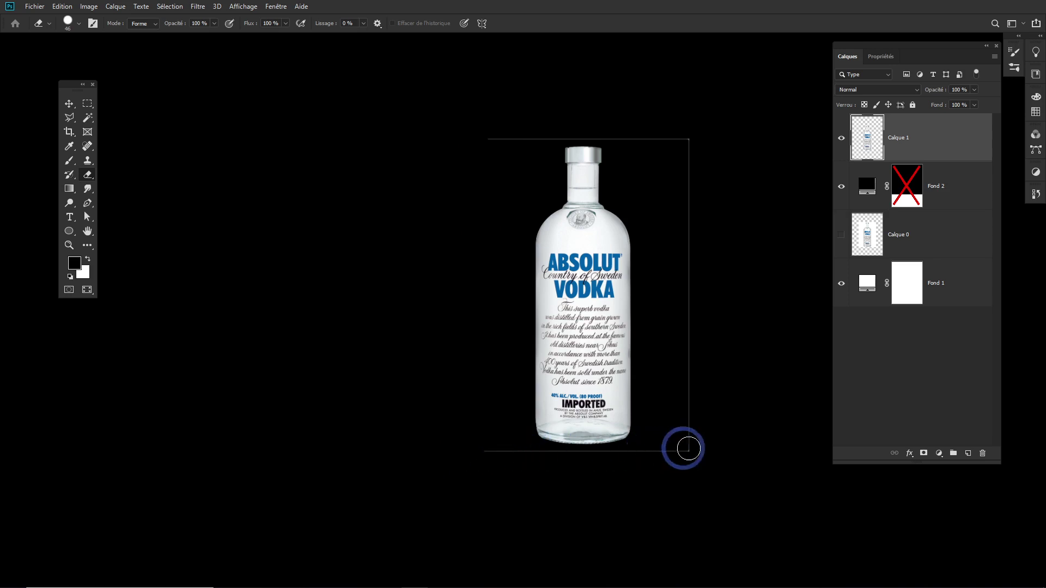
key(ctrl+z)
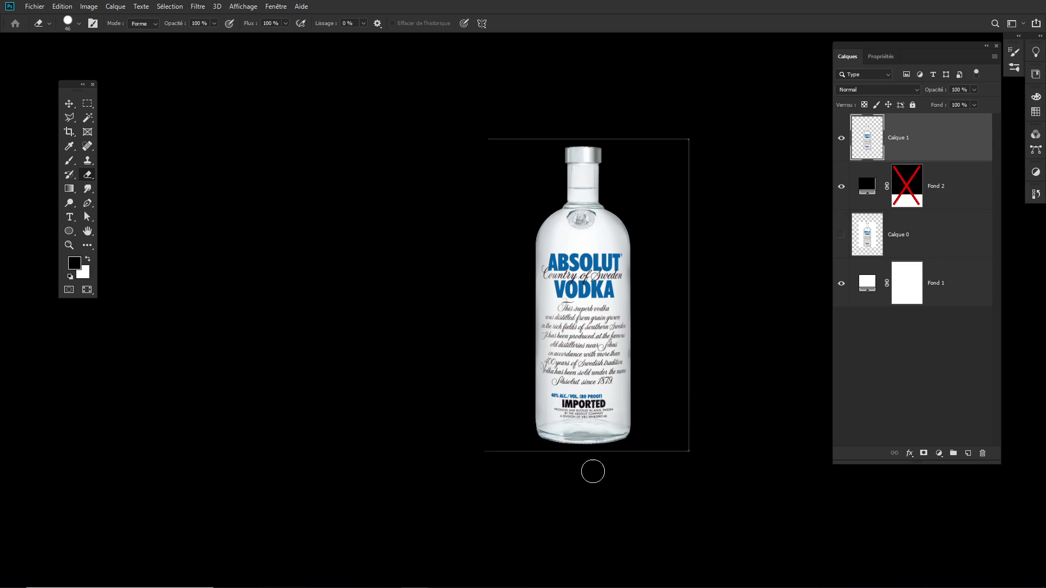
drag(486, 456, 688, 453)
shift+click(689, 126)
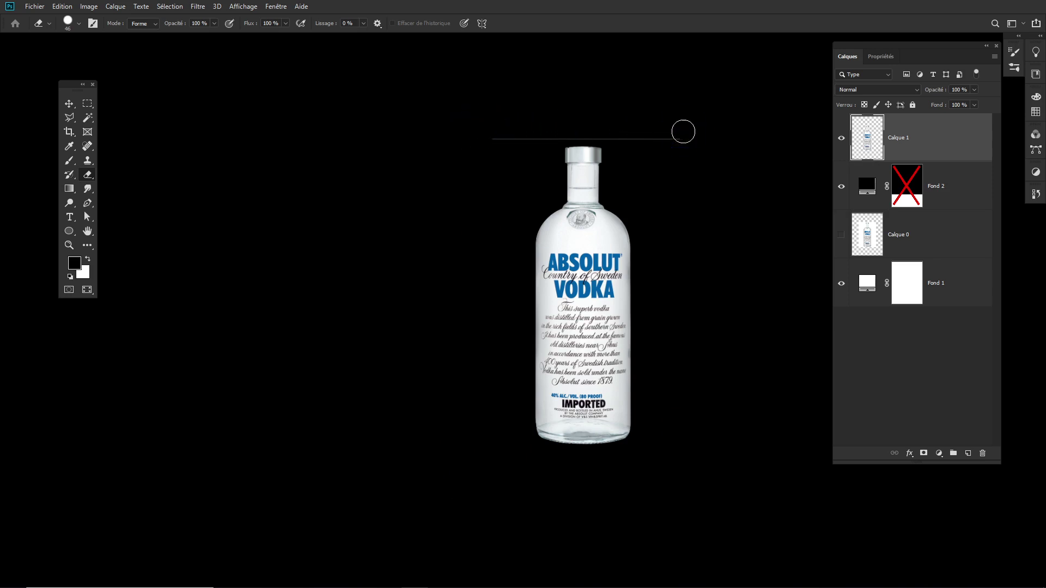
shift+click(685, 132)
Re-enable Fond 2's mask and add a new empty layer above Fond 2
shift+click(909, 190)
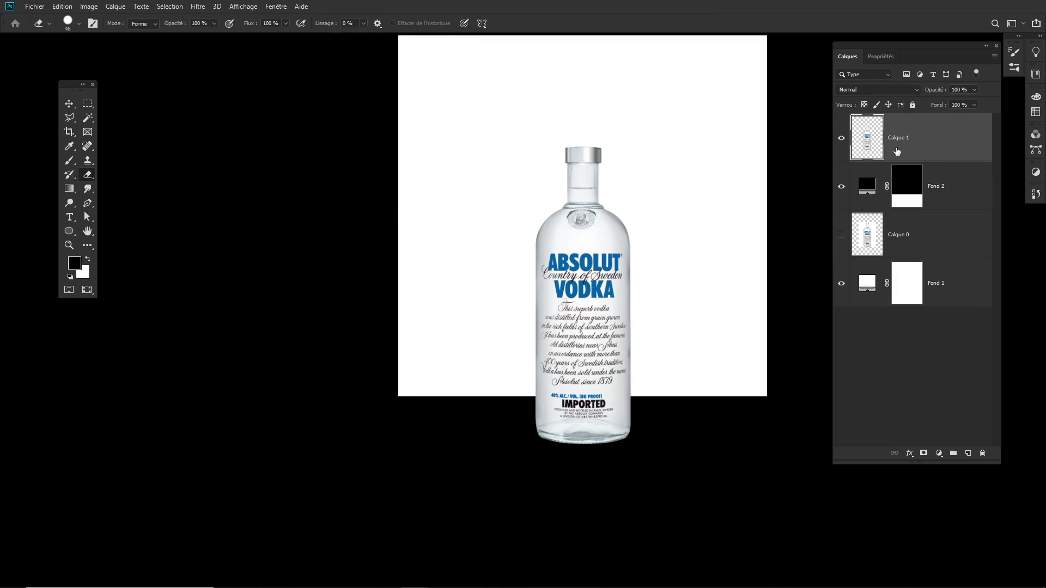
click(946, 185)
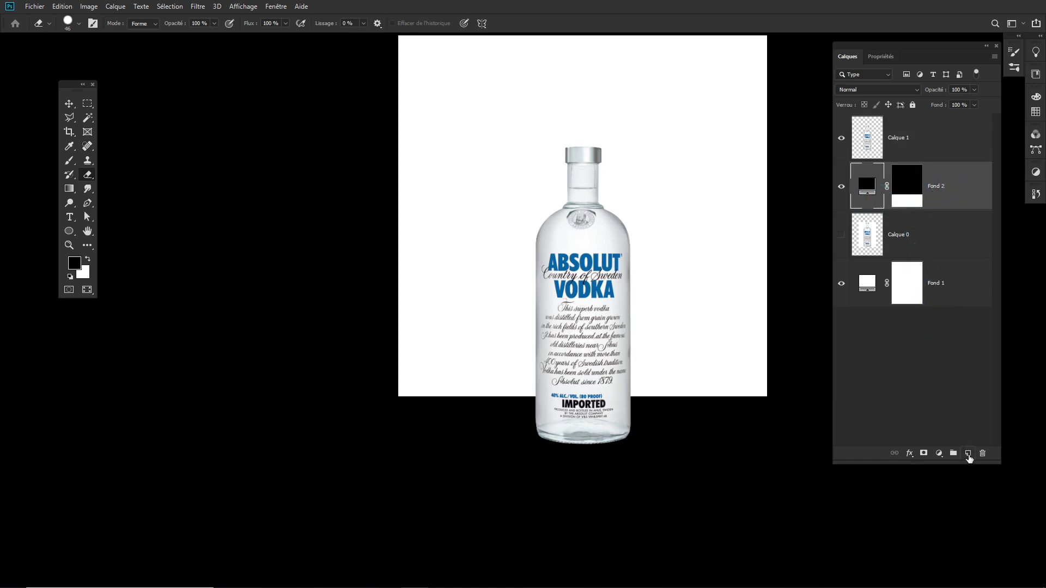
click(968, 454)
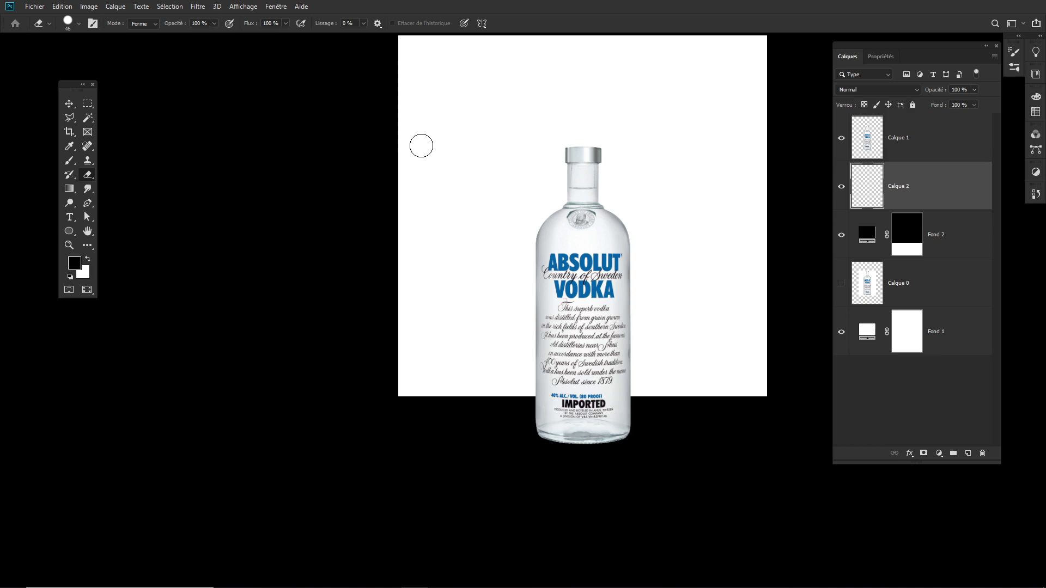
Paint a soft white glow below the bottle with a ~530 px brush, then discard it
key(b)
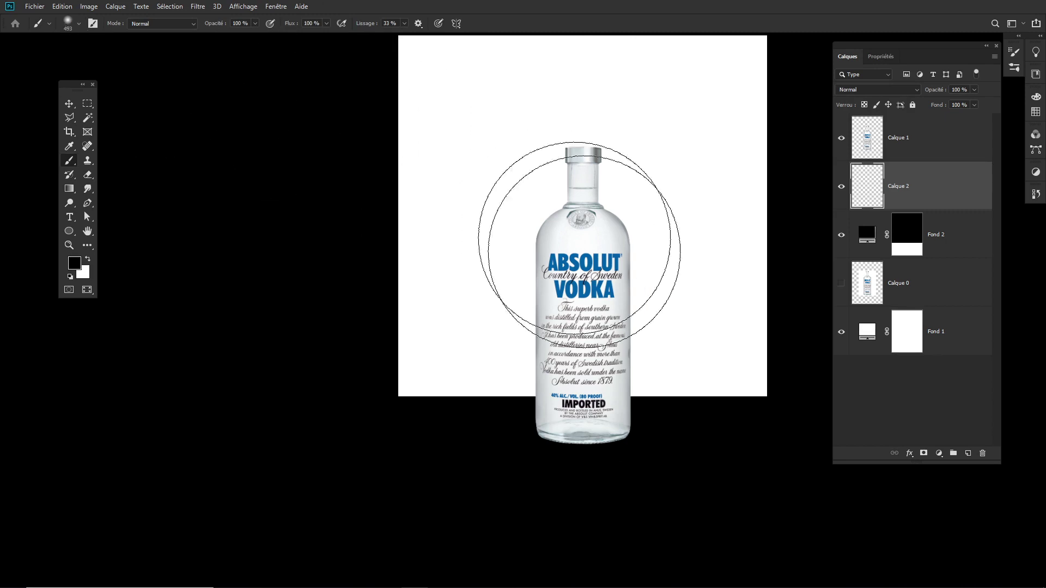
drag(561, 296, 587, 292)
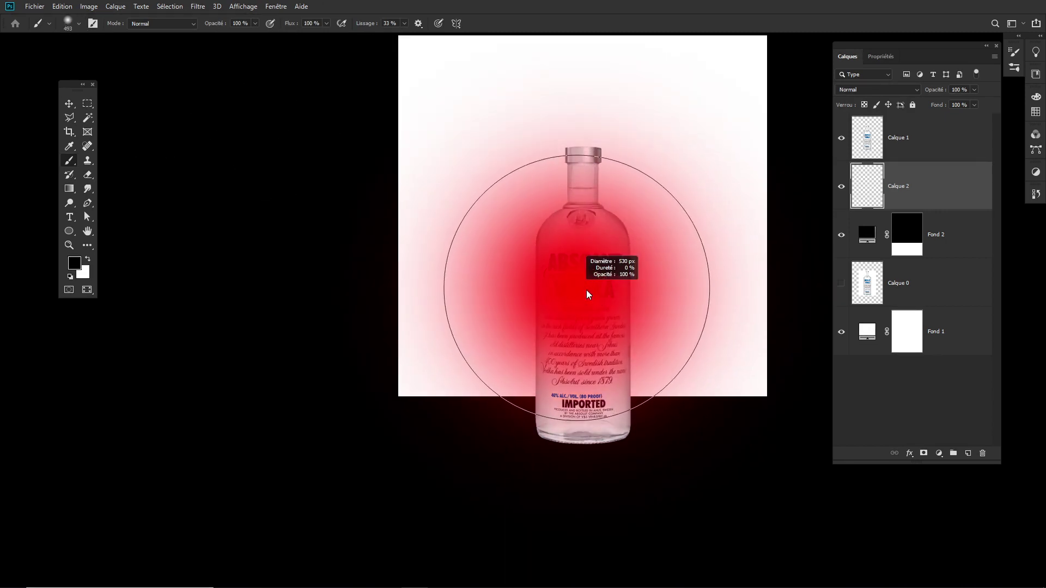
drag(580, 301, 581, 301)
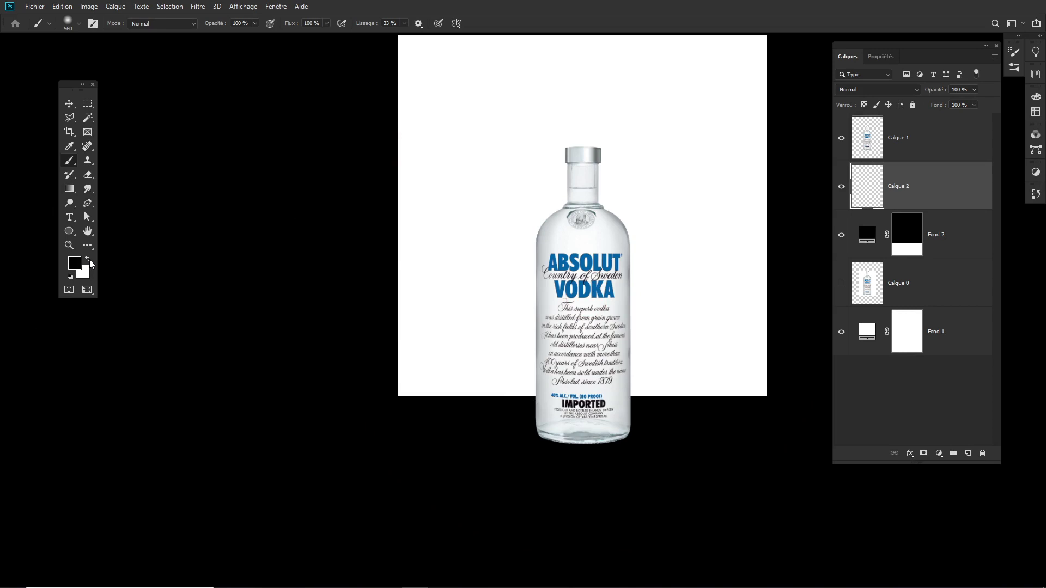
click(89, 261)
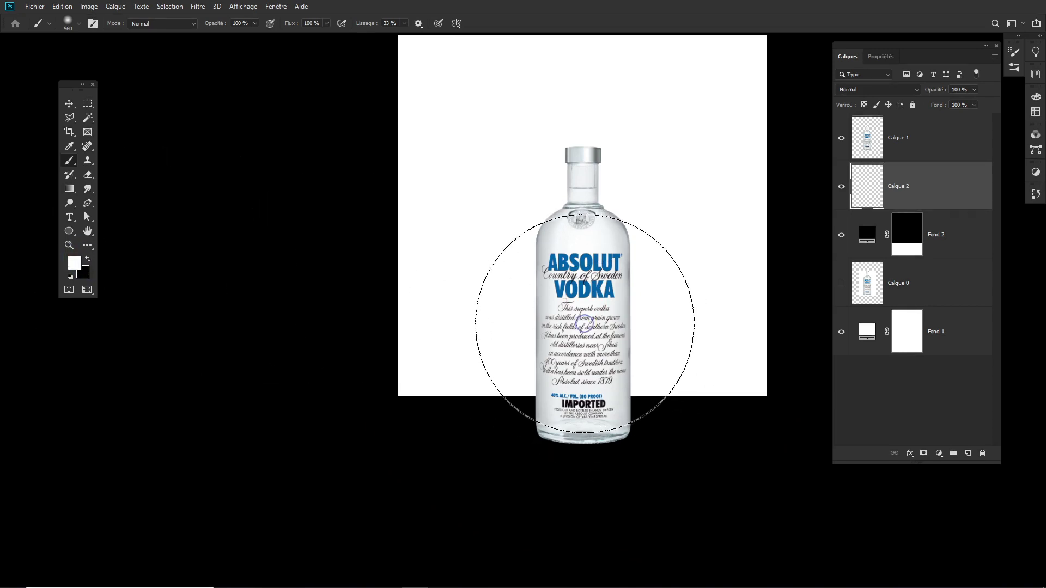
click(584, 324)
click(581, 312)
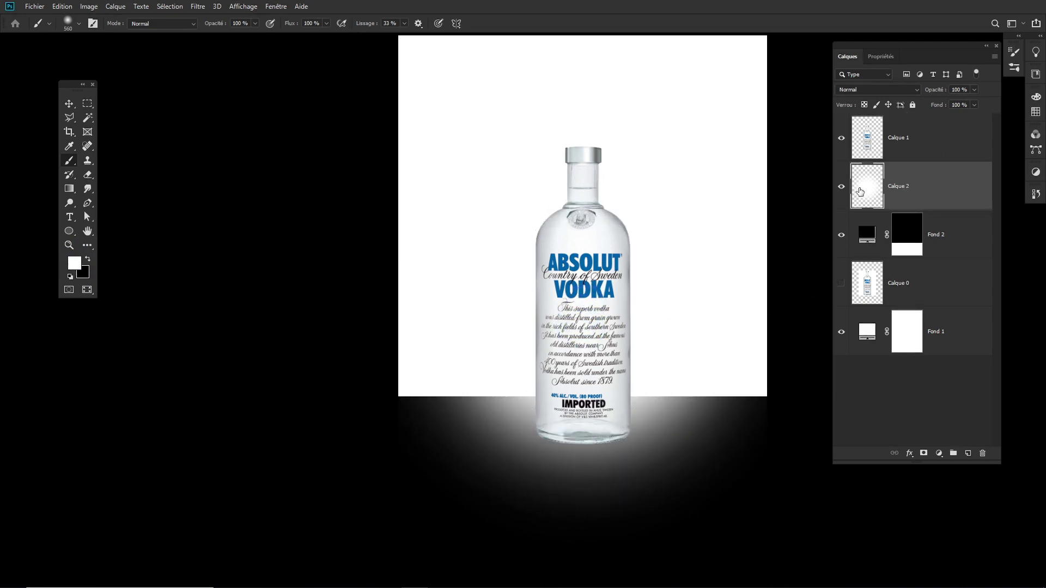
key(Delete)
key(ctrl+d)
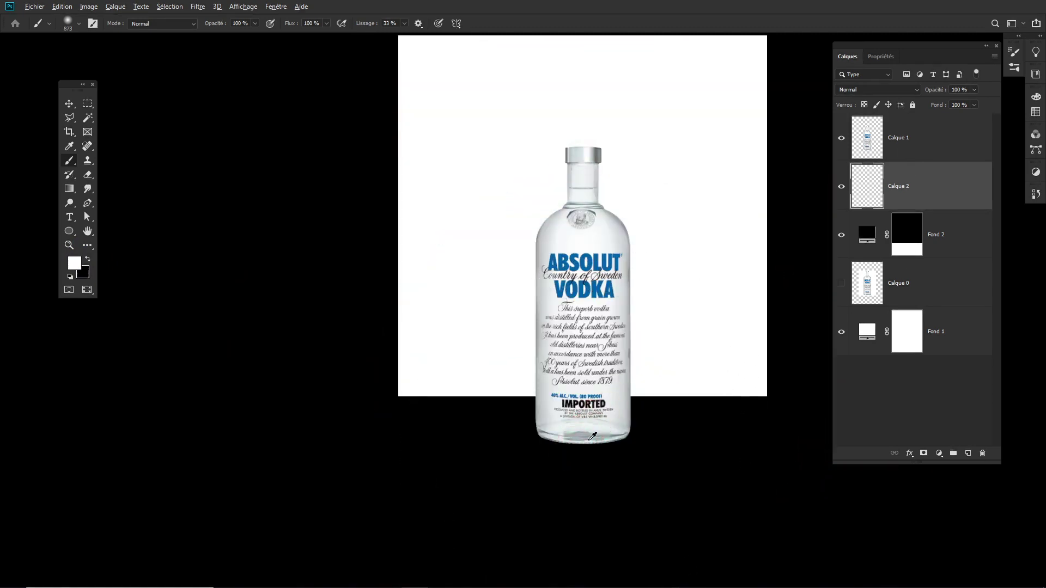
Paint a smaller soft white floor light at the bottle base and move it upward
drag(582, 452, 545, 452)
click(576, 455)
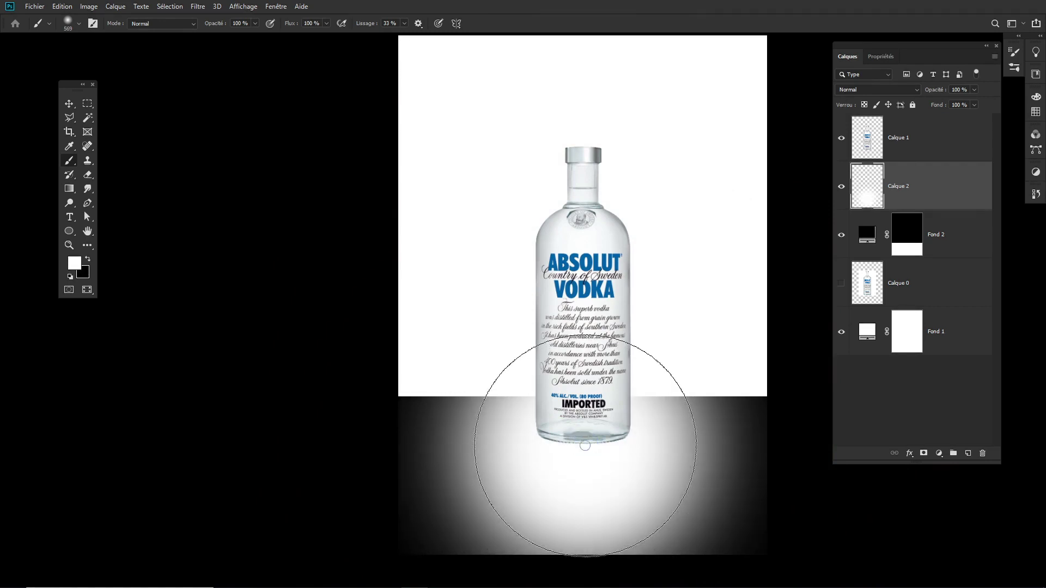
click(579, 447)
click(608, 427)
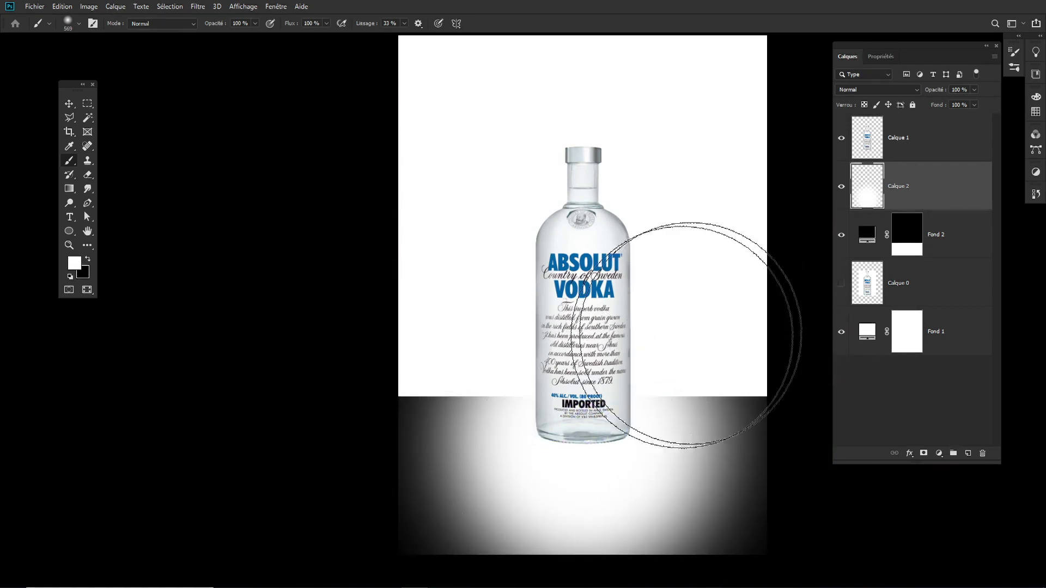
key(v)
mouse_move(611, 455)
mouse_down()
mouse_move(616, 327)
mouse_move(633, 371)
mouse_up()
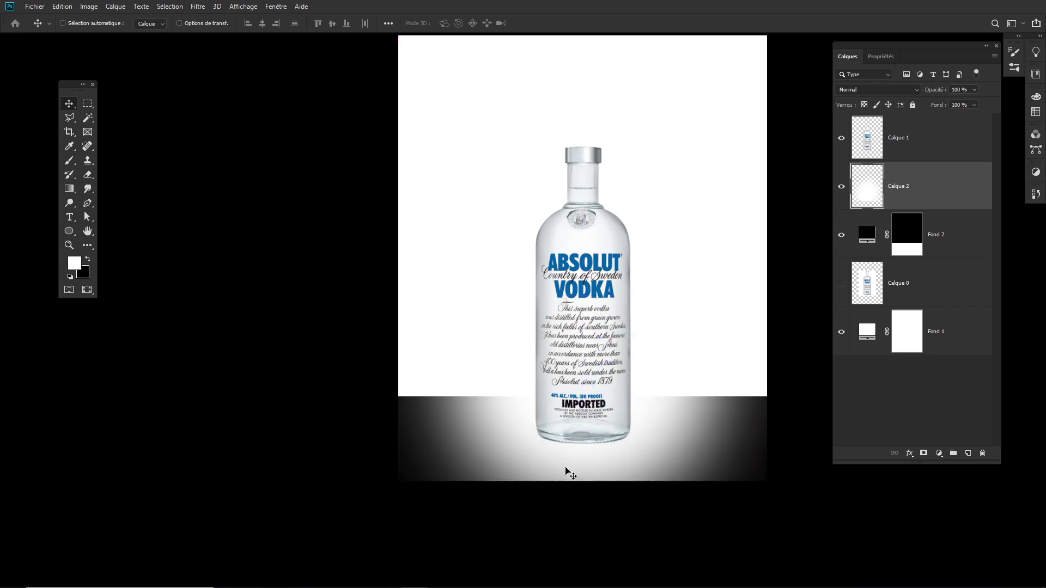
drag(598, 490, 607, 479)
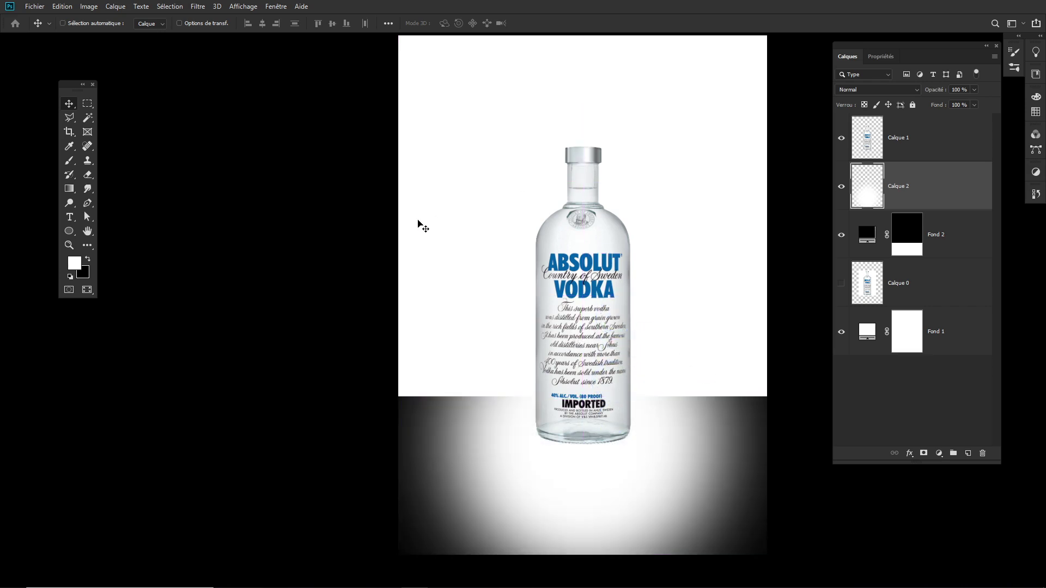
key(f)
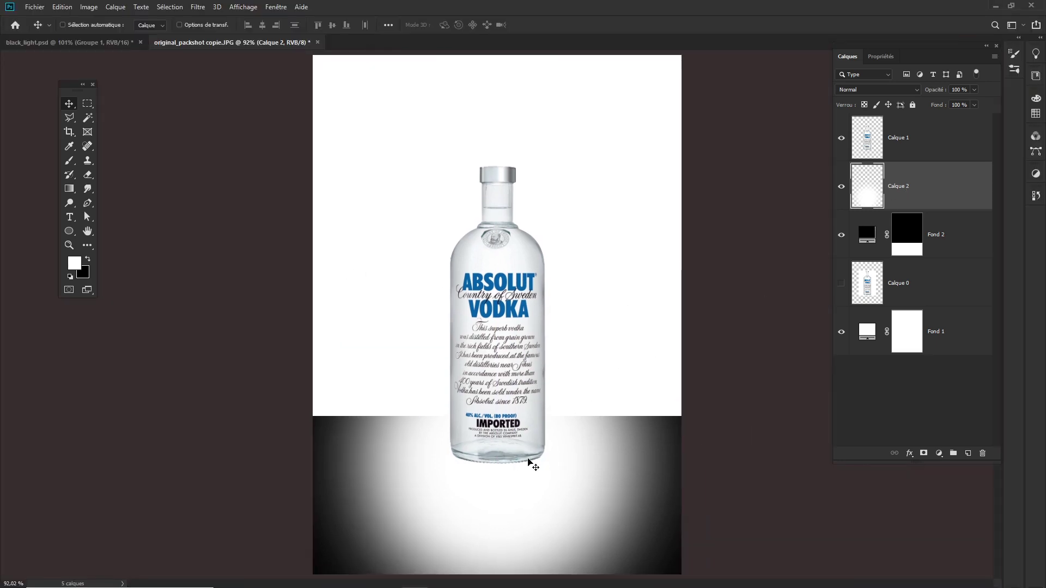
Load Calque 2's pixels as a selection and delete the glow, leaving the layer empty
key(ctrl)
ctrl+click(866, 209)
key(Delete)
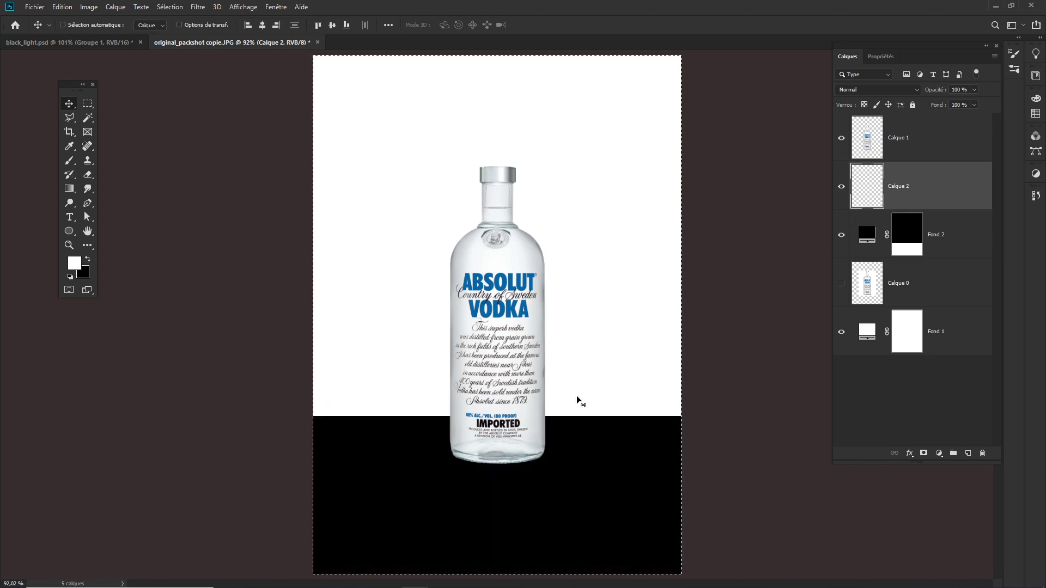
key(ctrl+d)
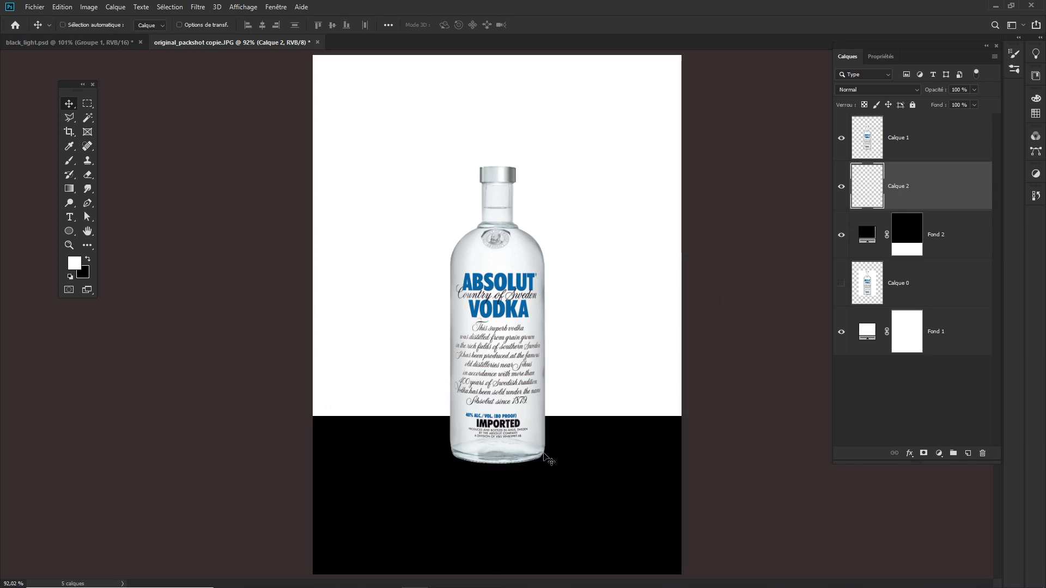
key(b)
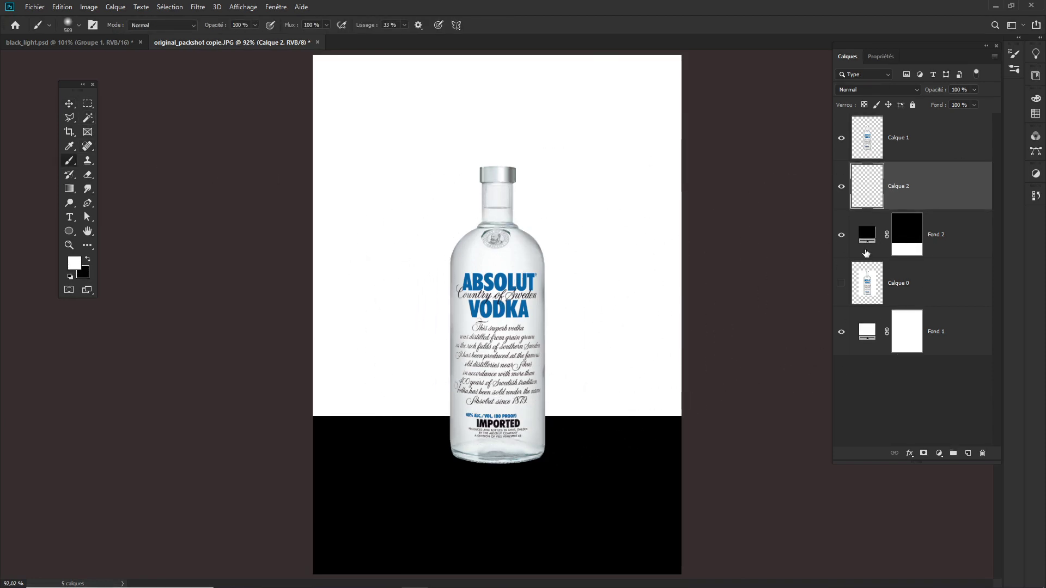
With Fond 2's mask off, paint a large ~480 px soft white halo behind the bottle
shift+click(900, 240)
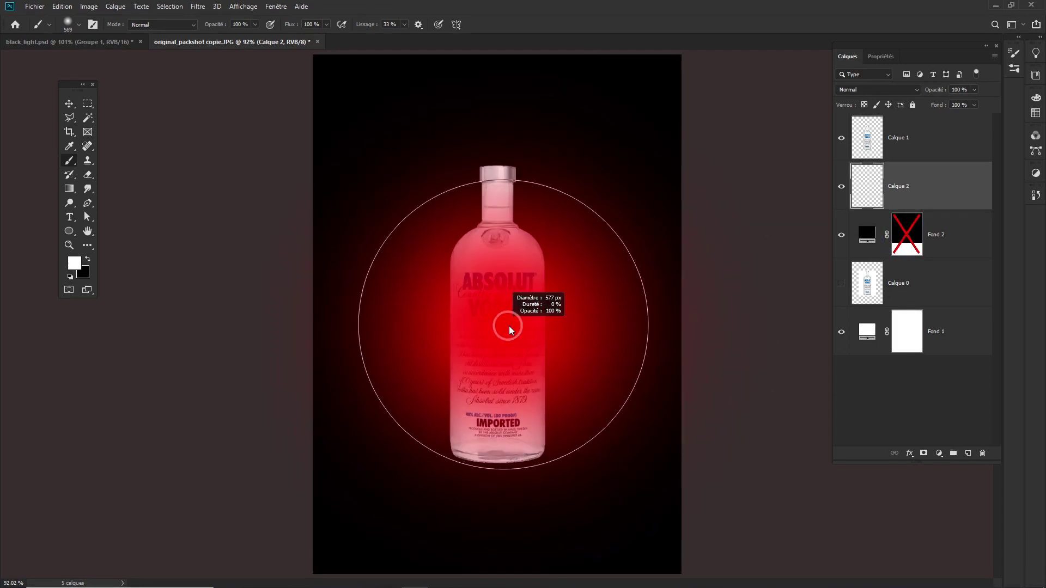
click(498, 338)
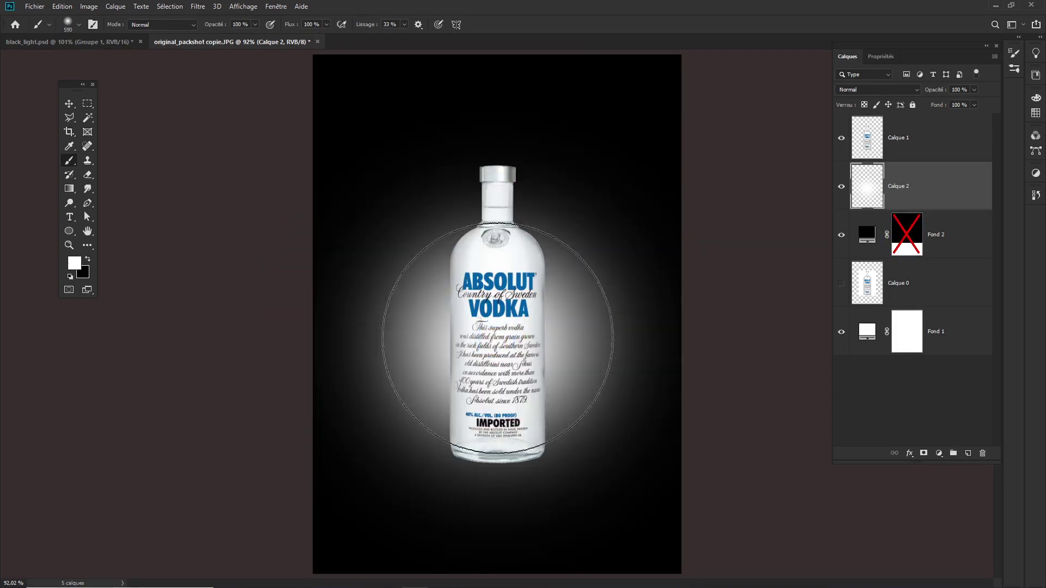
drag(498, 338, 482, 342)
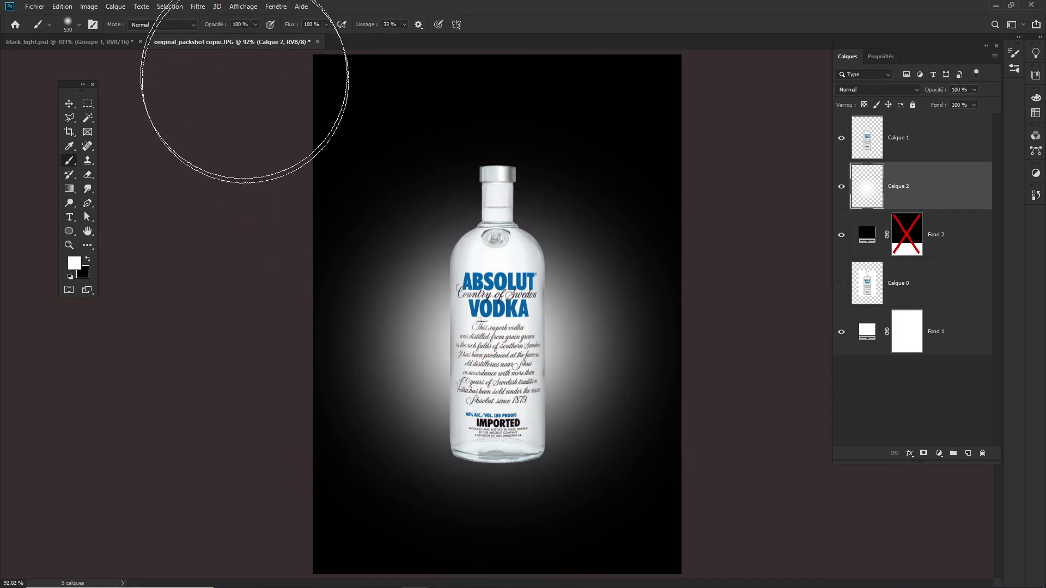
mouse_move(505, 352)
mouse_down()
mouse_move(499, 338)
mouse_move(483, 362)
mouse_up()
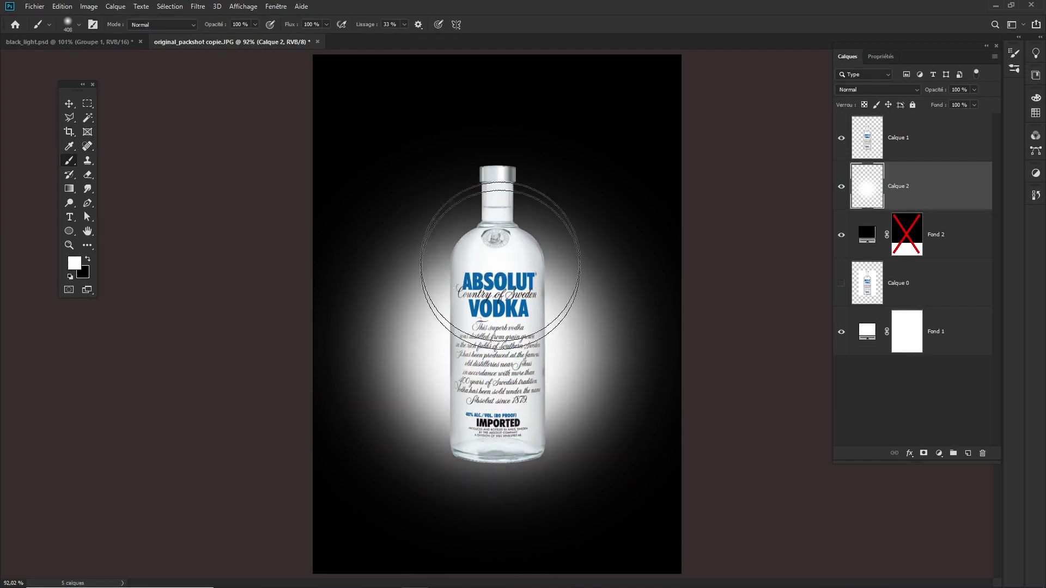
mouse_move(399, 270)
mouse_down()
mouse_move(478, 308)
mouse_move(409, 276)
mouse_up()
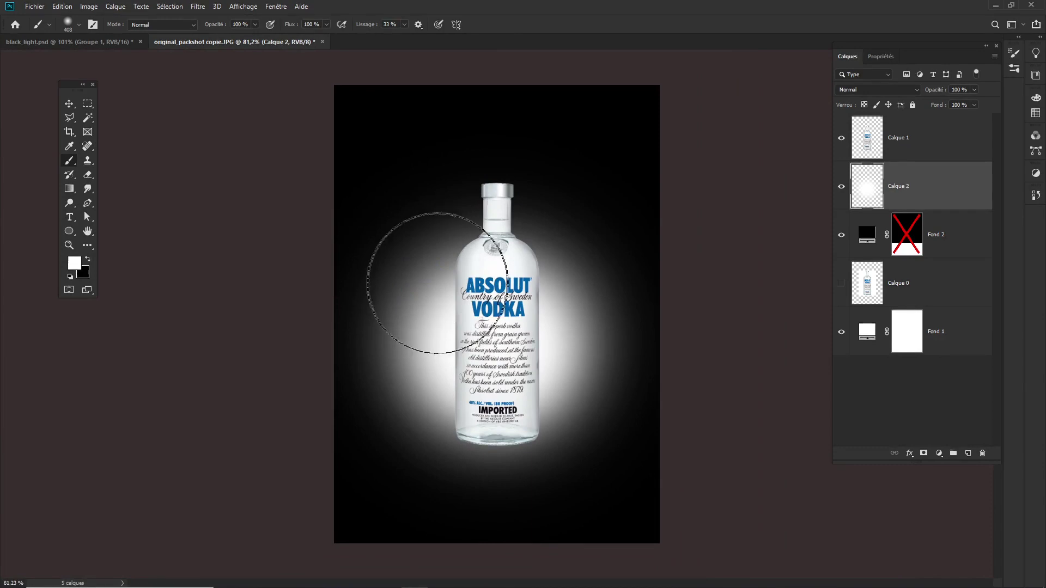
click(198, 7)
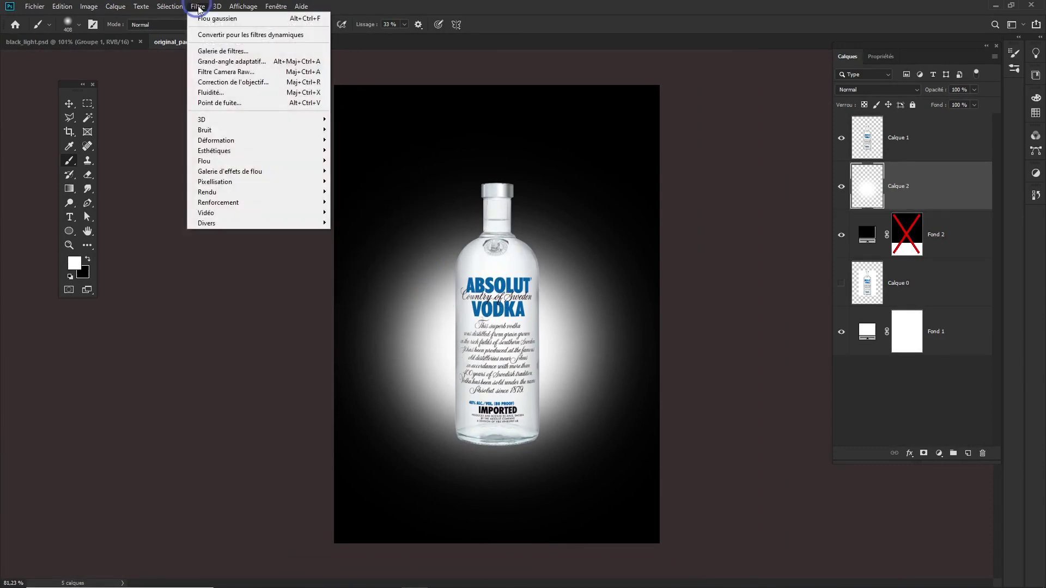
mouse_move(204, 161)
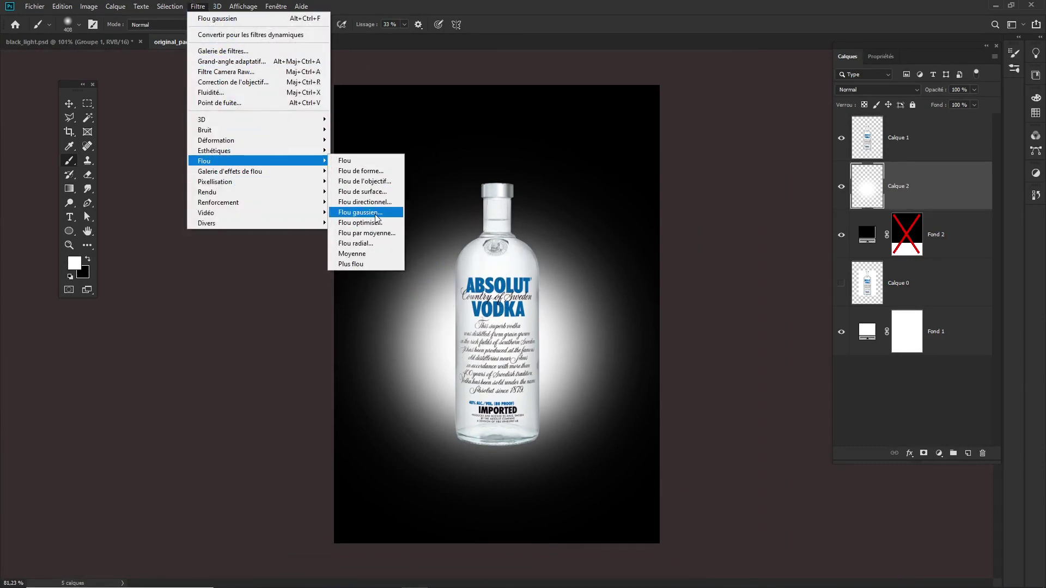
Apply a Flou gaussien blur to the halo and re-enable Fond 2's mask
click(376, 213)
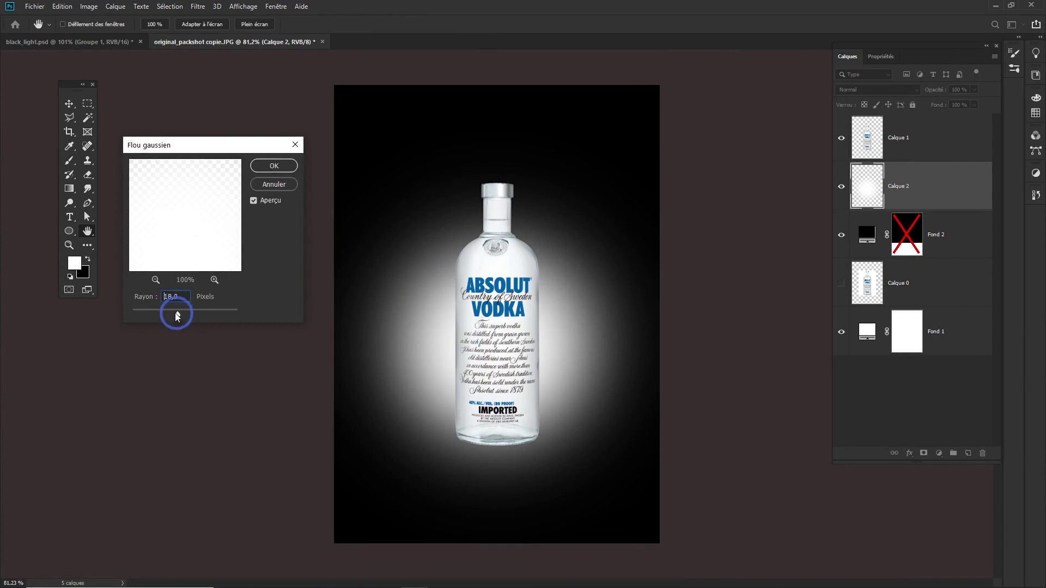
click(274, 165)
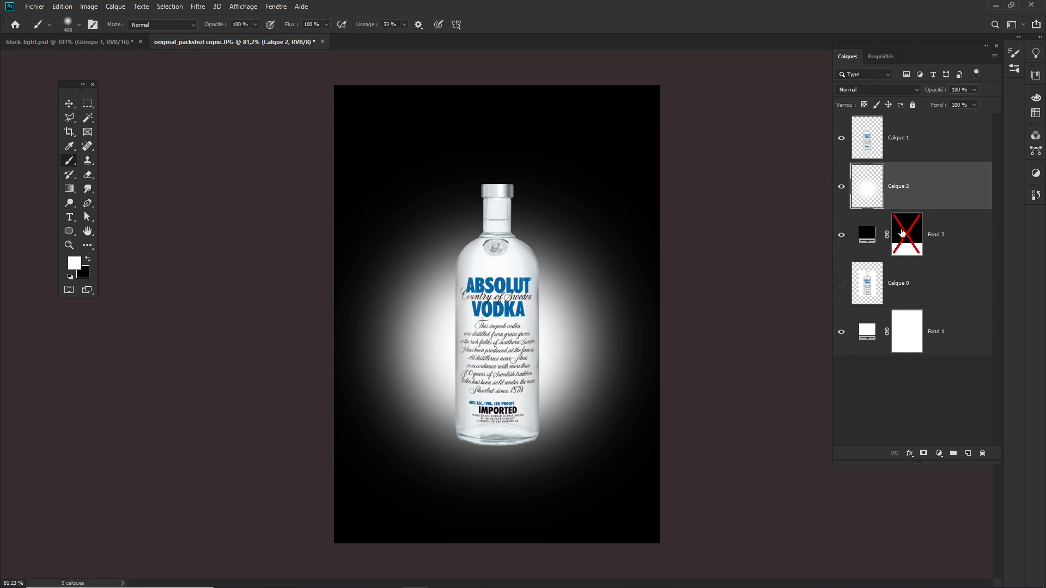
shift+click(912, 235)
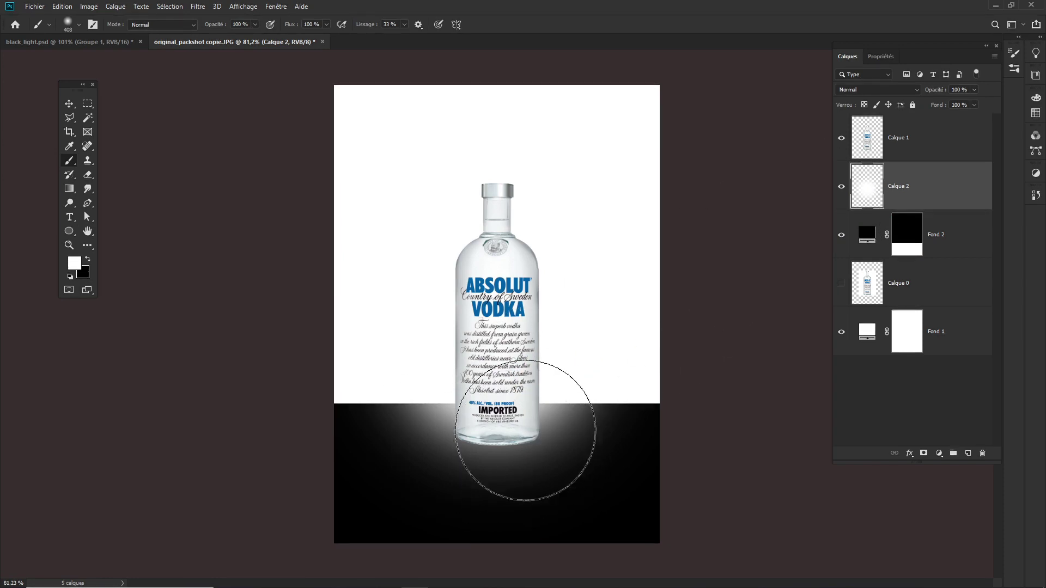
Rename the glow layer lum_bas and move it down toward the floor
click(69, 104)
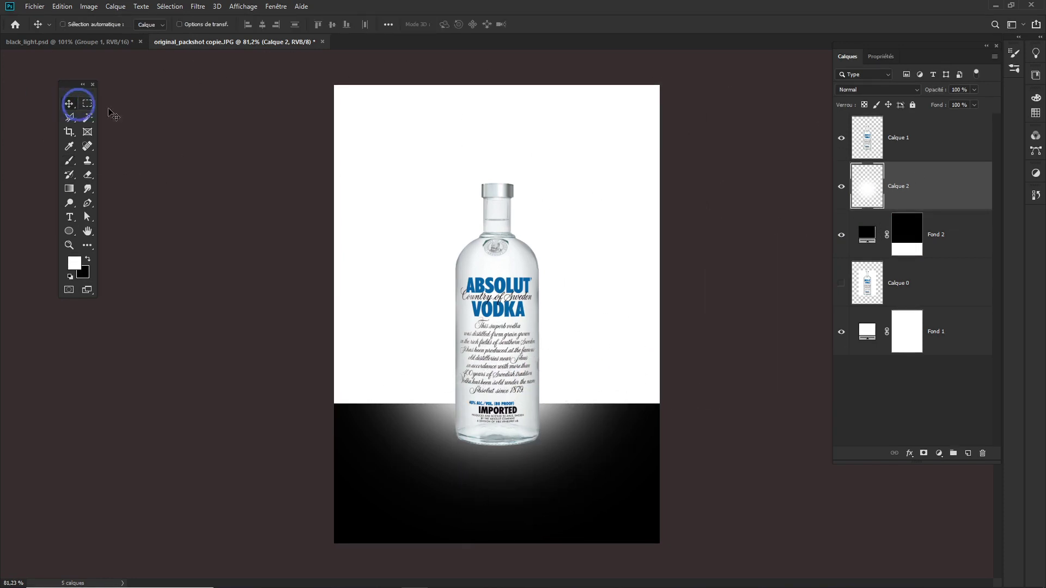
click(872, 195)
double_click(895, 186)
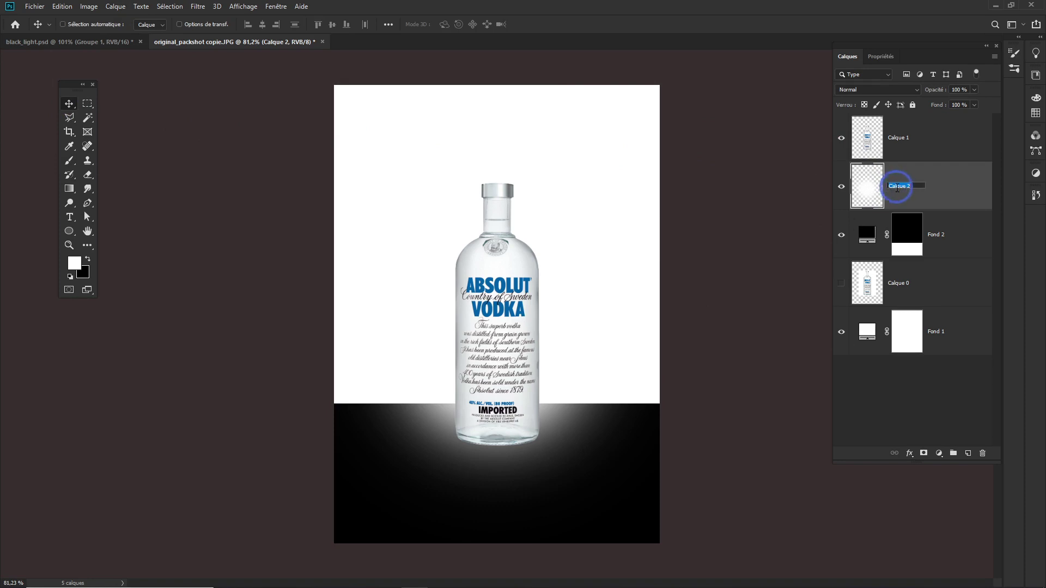
text(k)
key(Return)
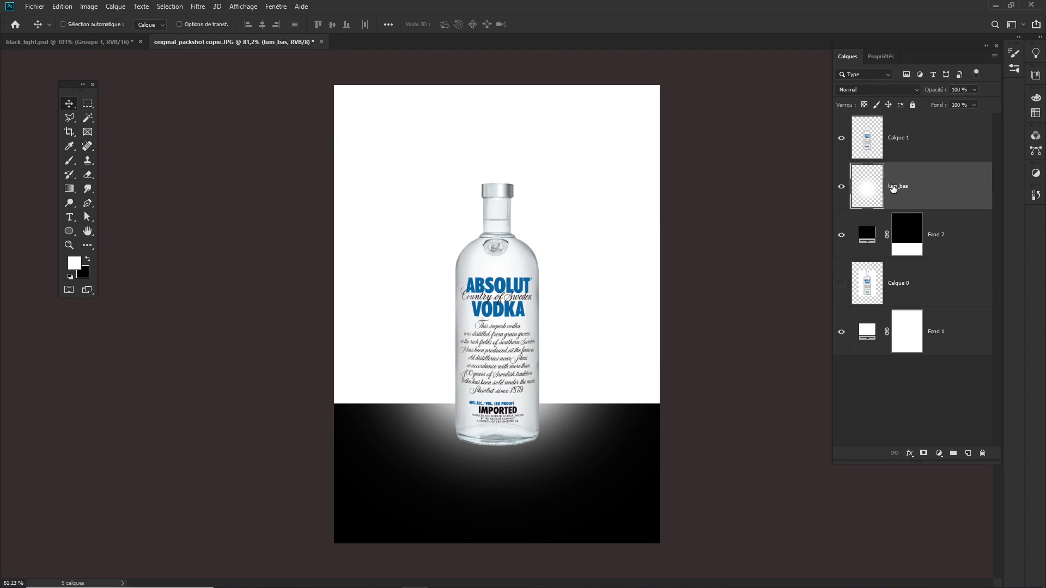
drag(465, 327, 532, 393)
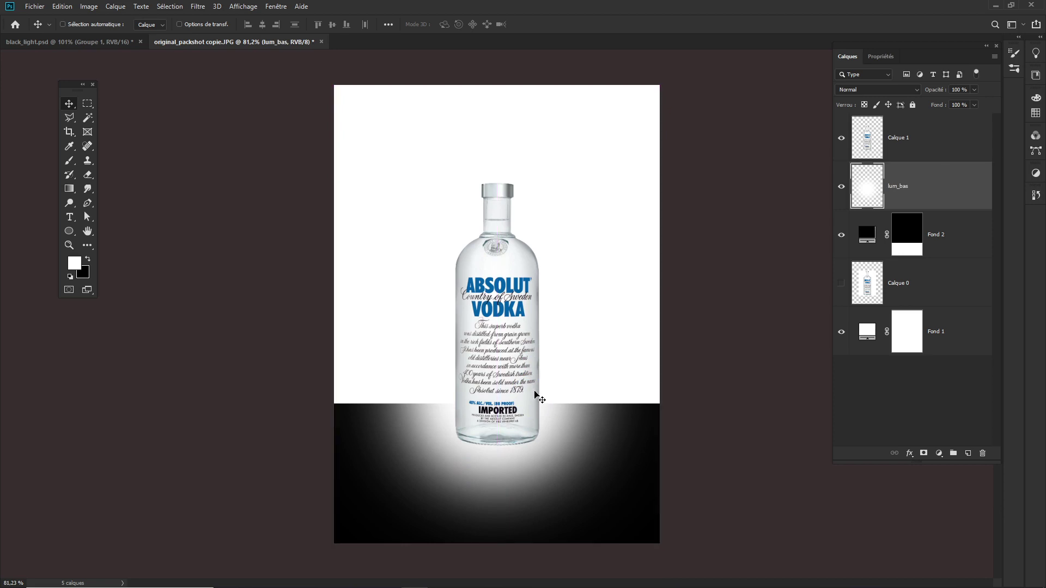
Free-transform lum_bas to about half its height, forming an elliptical pool of light below the bottle
key(ctrl+t)
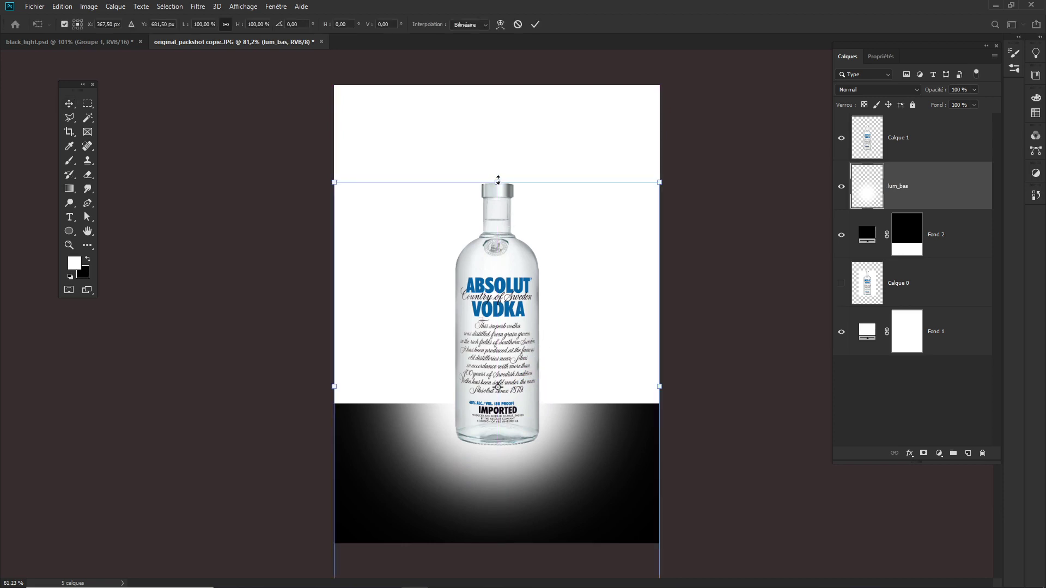
drag(498, 182, 498, 249)
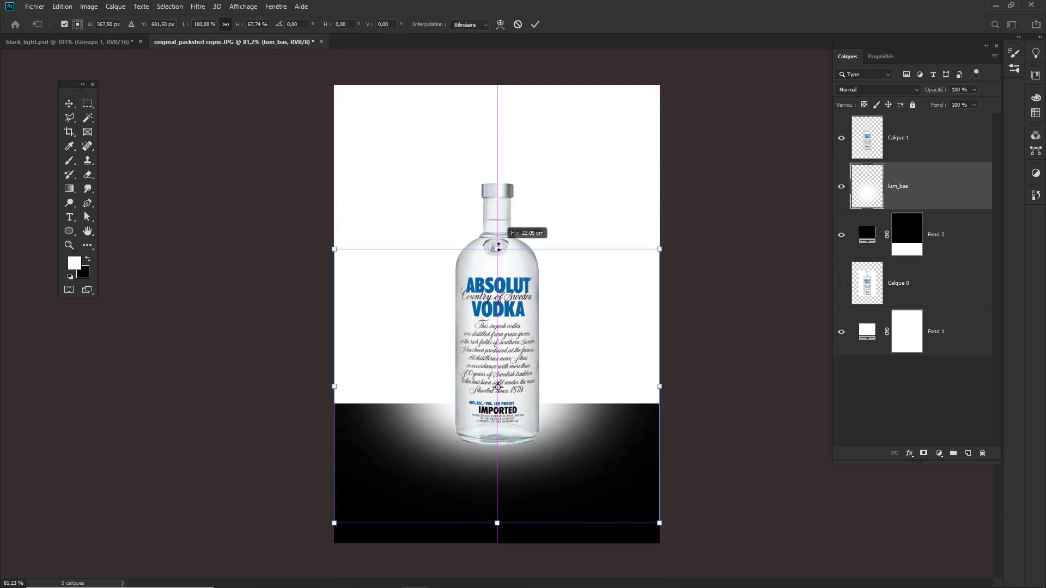
drag(602, 317, 602, 340)
drag(497, 270, 503, 250)
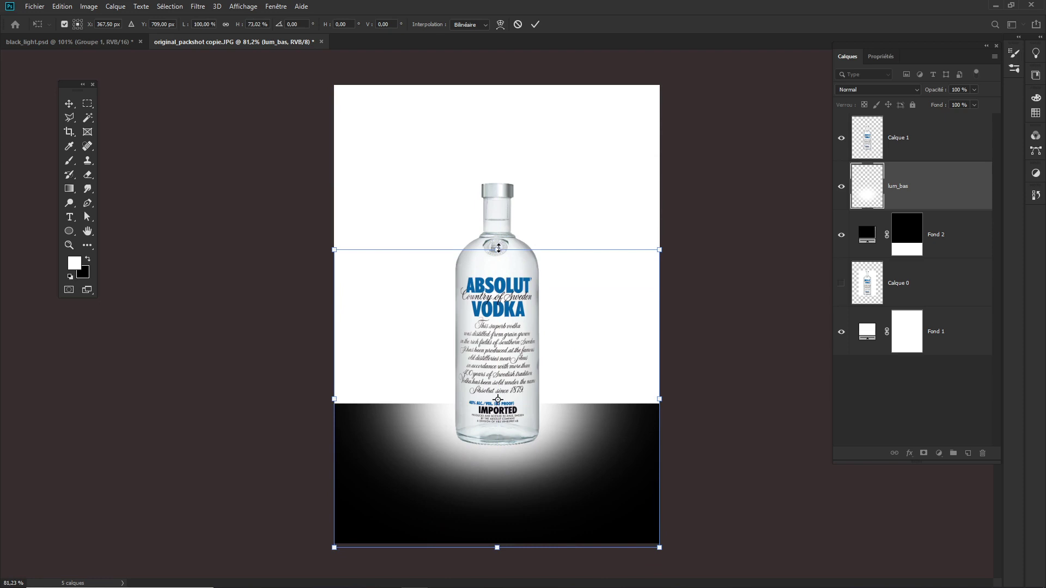
mouse_move(498, 248)
mouse_down()
mouse_move(486, 402)
mouse_move(501, 214)
mouse_move(523, 232)
mouse_up()
key(Return)
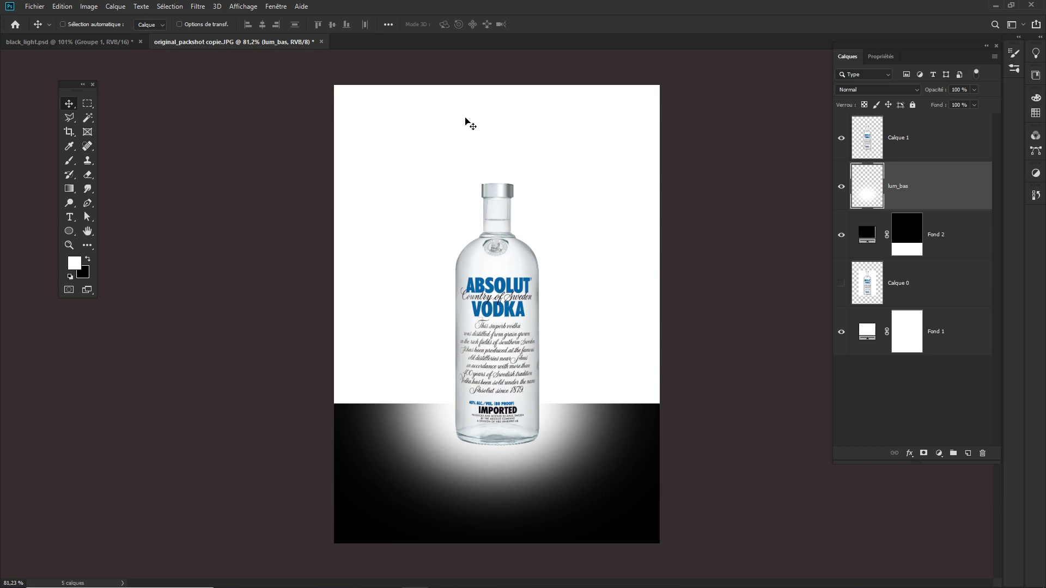
Duplicate Fond 2 above lum_bas, invert the copy's mask, and add a new empty layer
click(940, 235)
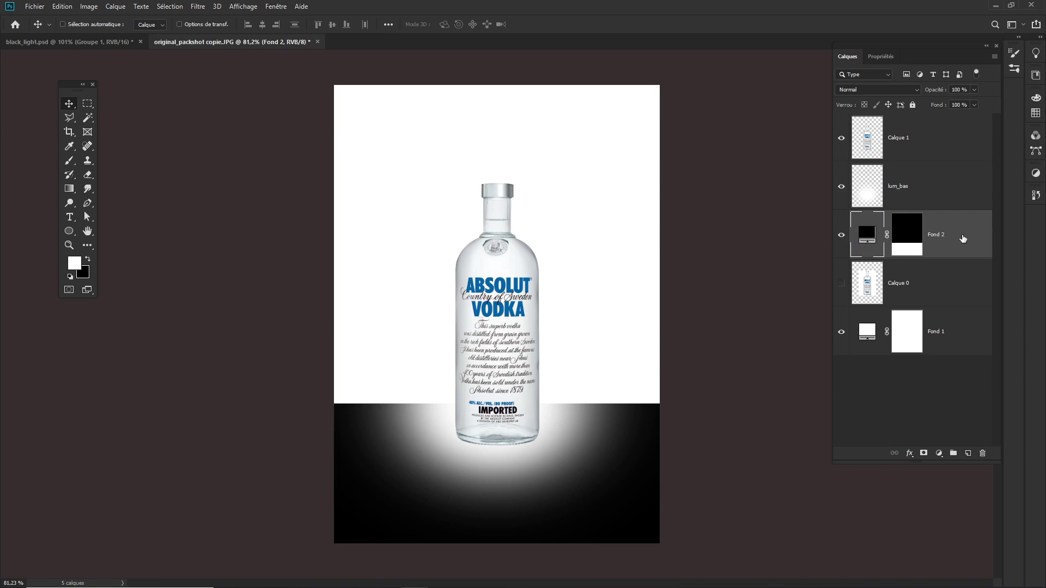
key(ctrl+j)
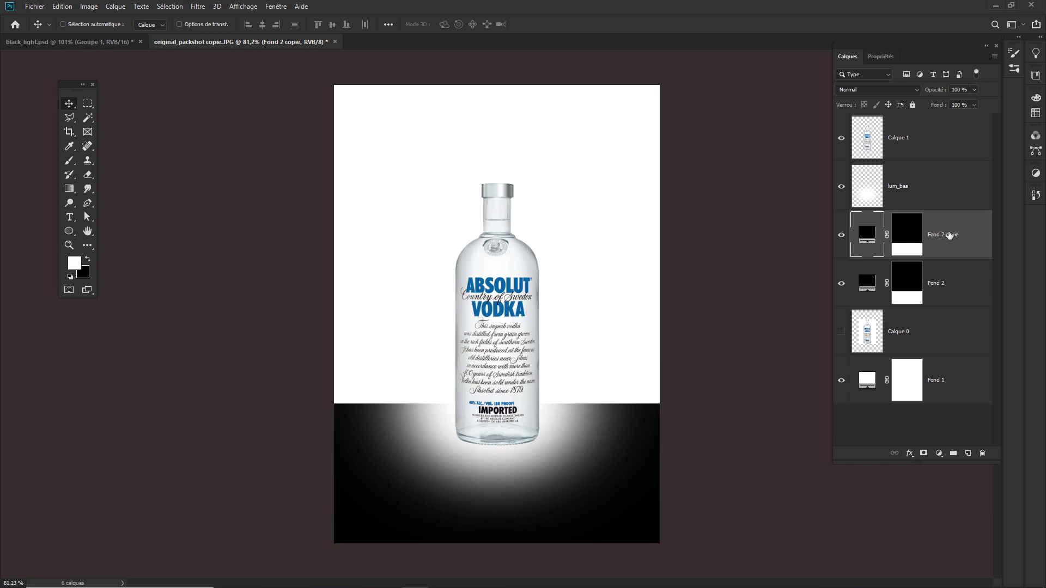
drag(950, 235, 941, 169)
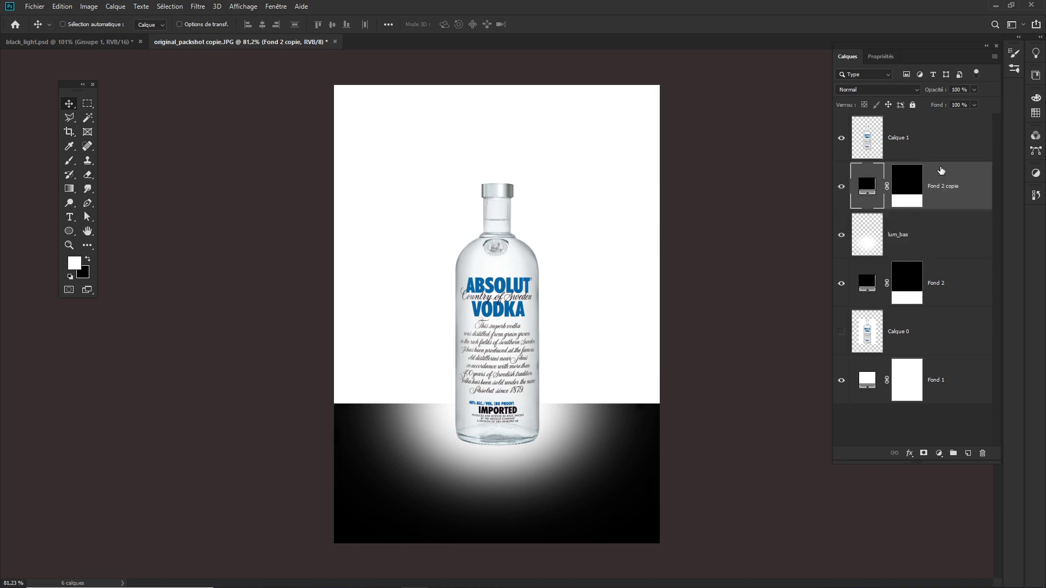
click(904, 186)
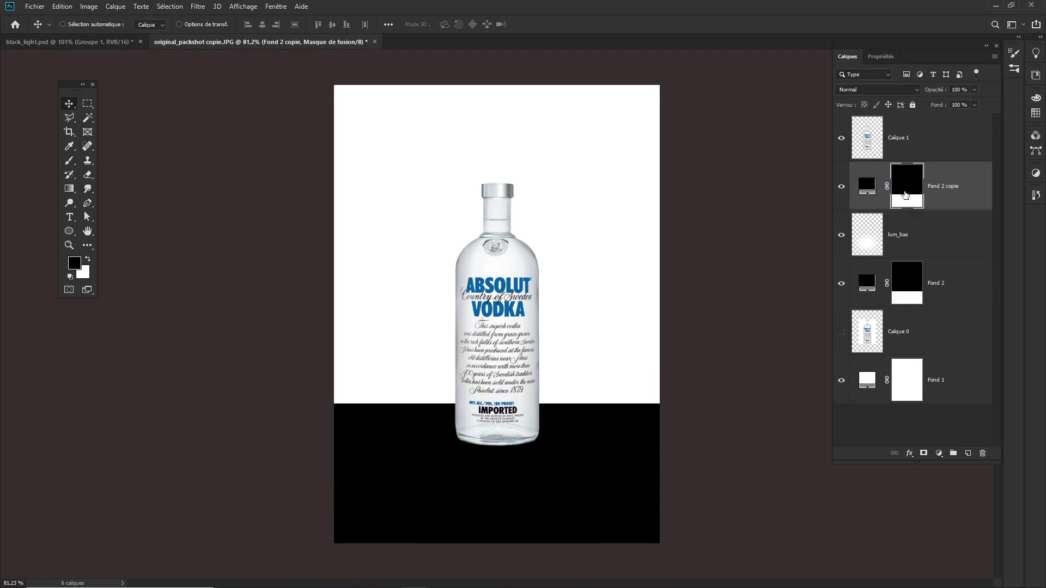
key(ctrl+i)
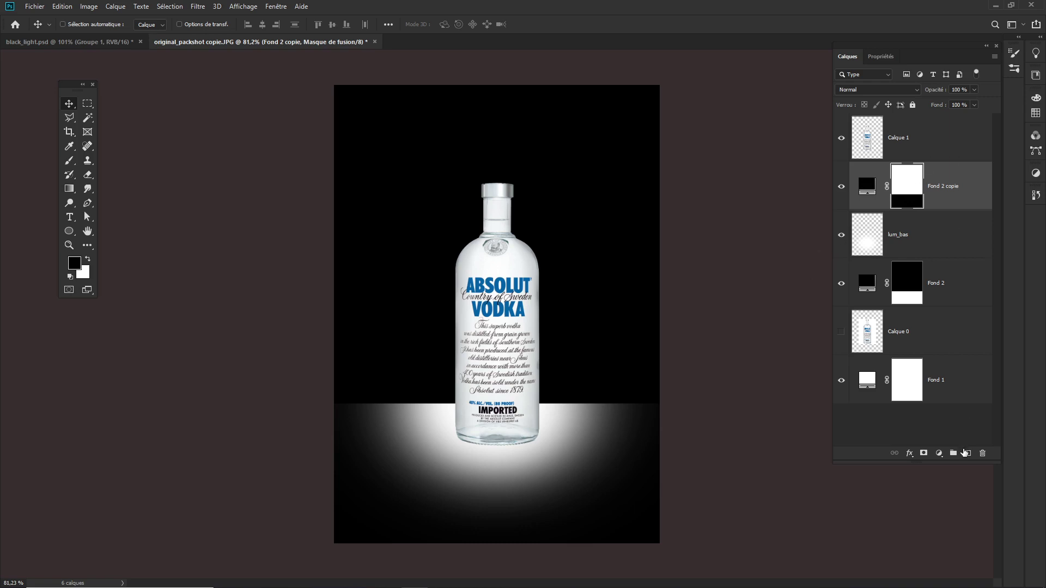
click(968, 454)
Paint a bright soft white glow behind the bottle with a ~500 px white brush
key(x)
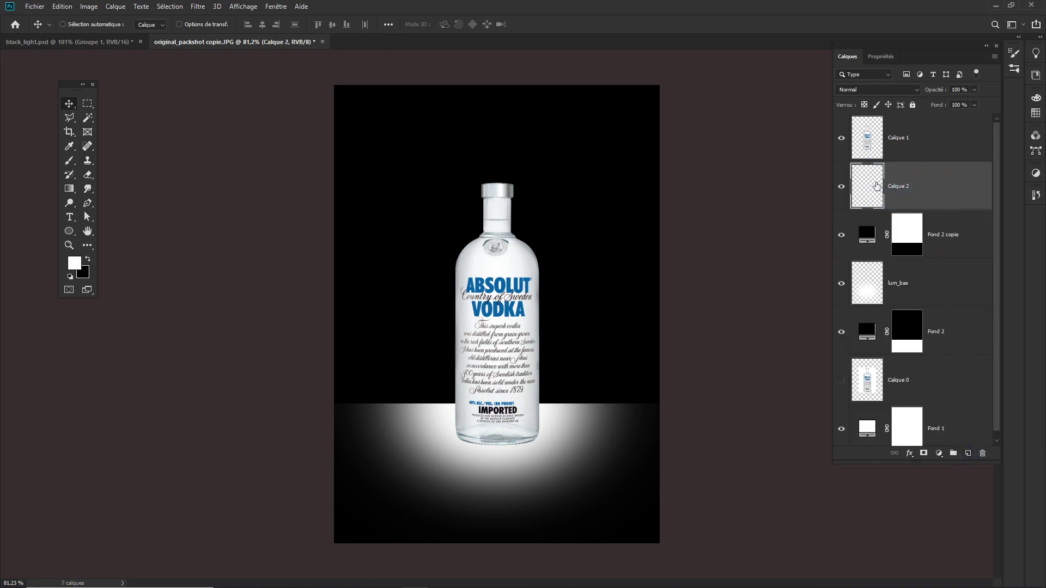
key(b)
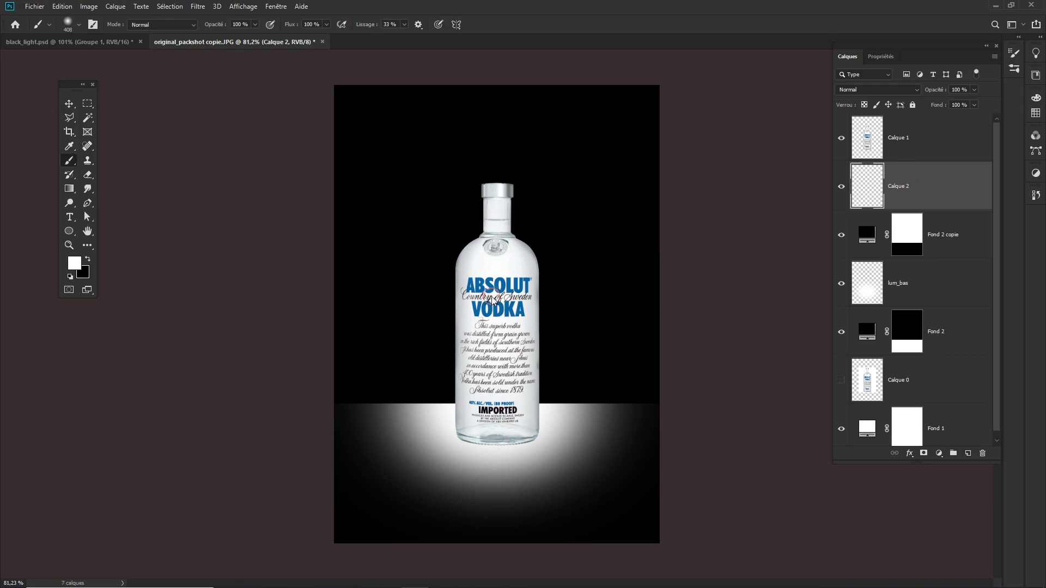
drag(493, 297, 521, 303)
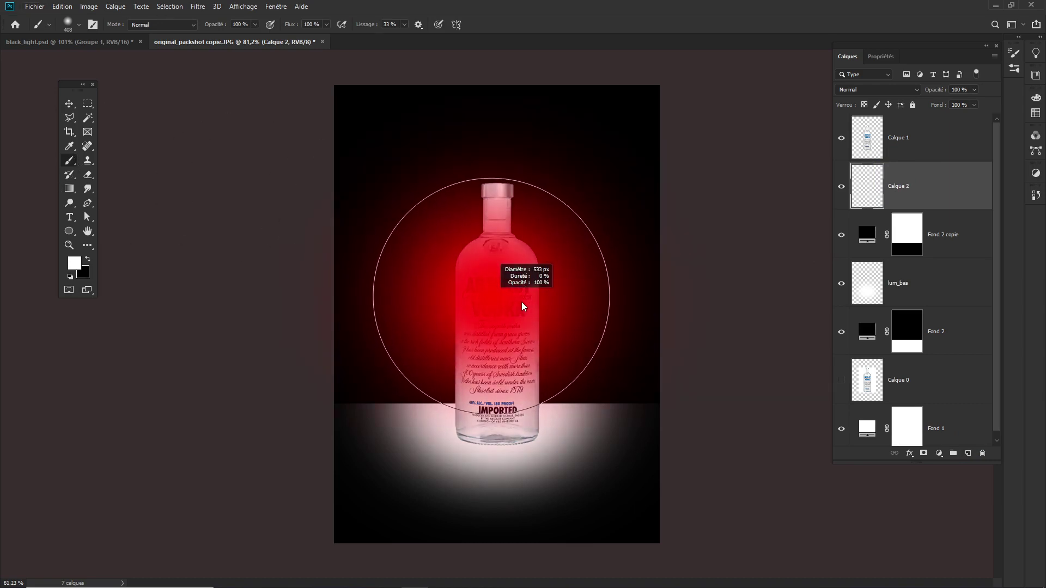
click(500, 315)
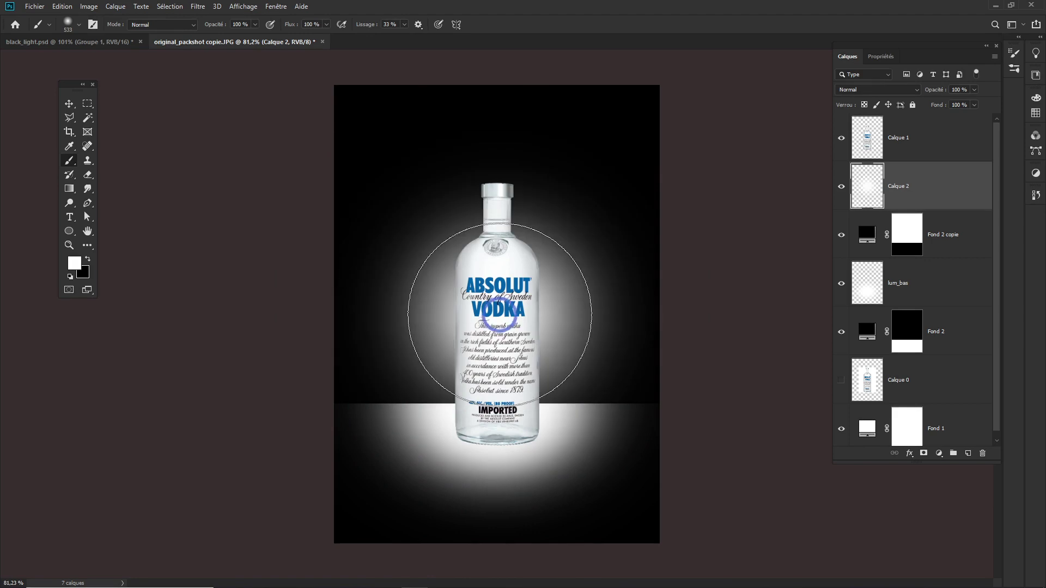
click(500, 314)
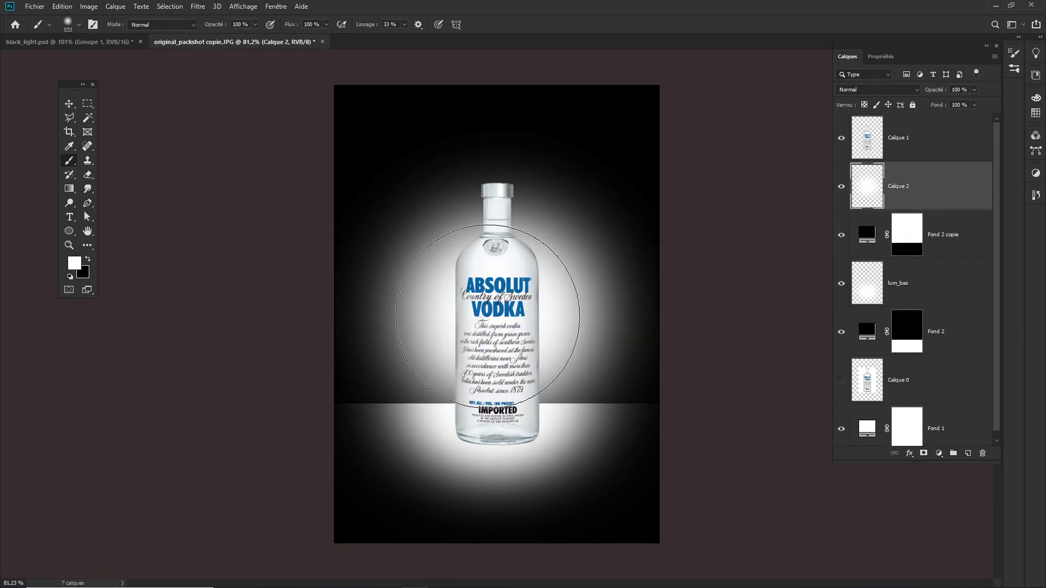
click(492, 315)
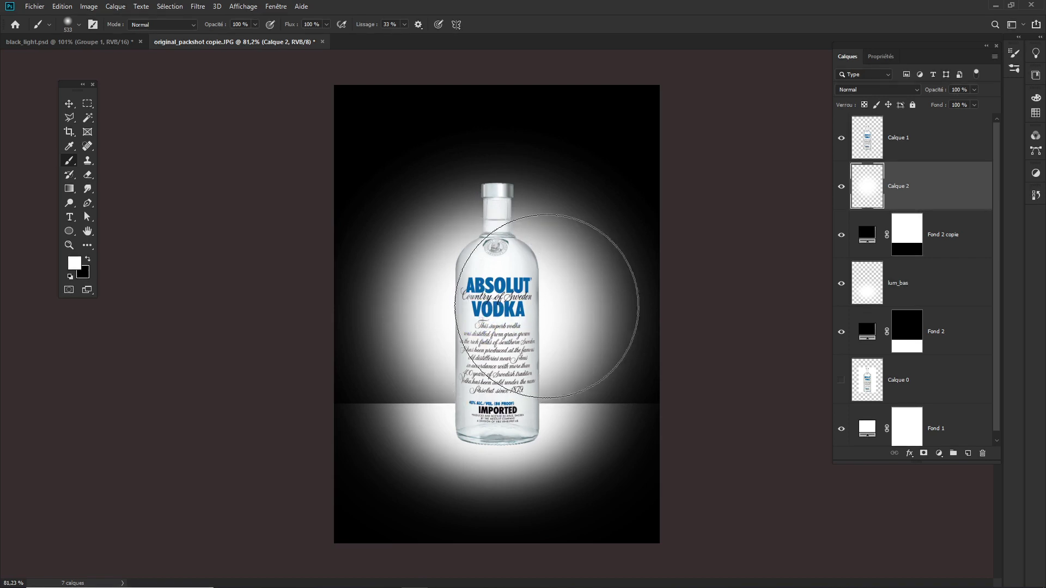
Enlarge the glow past the canvas edges with Free Transform, then select the bottle layer
key(ctrl+t)
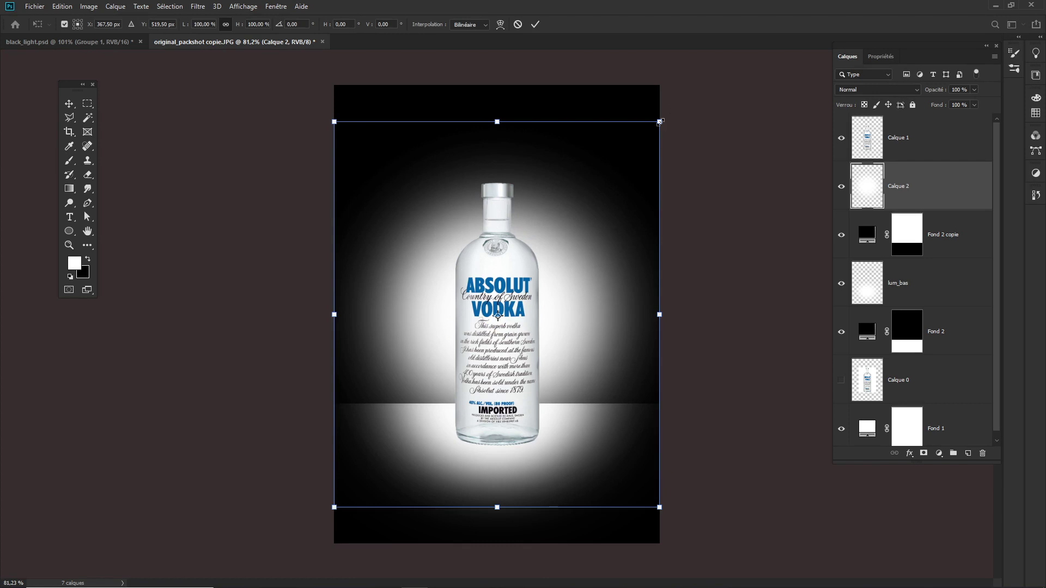
drag(660, 122, 703, 80)
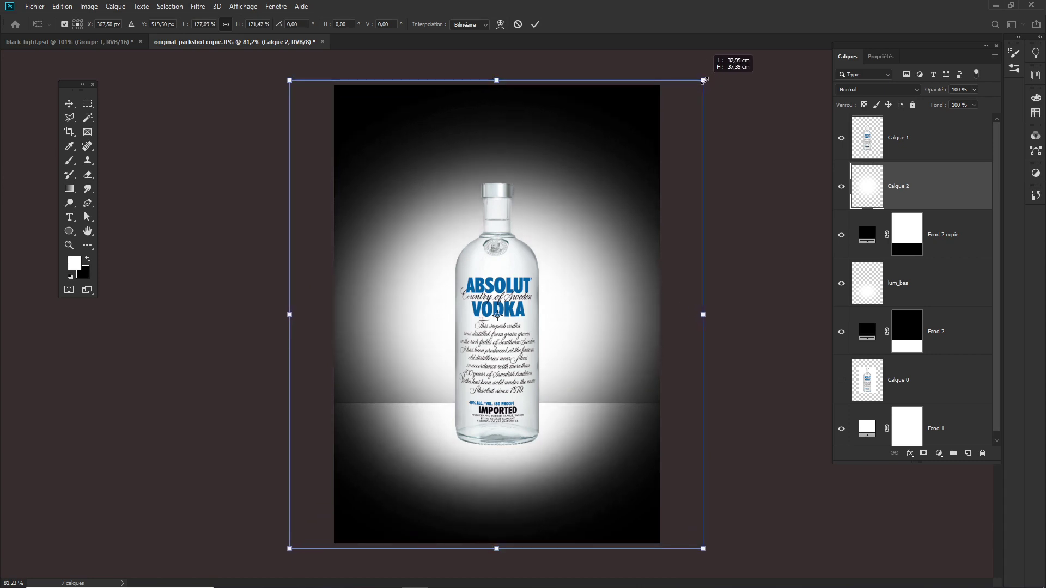
key(Return)
key(b)
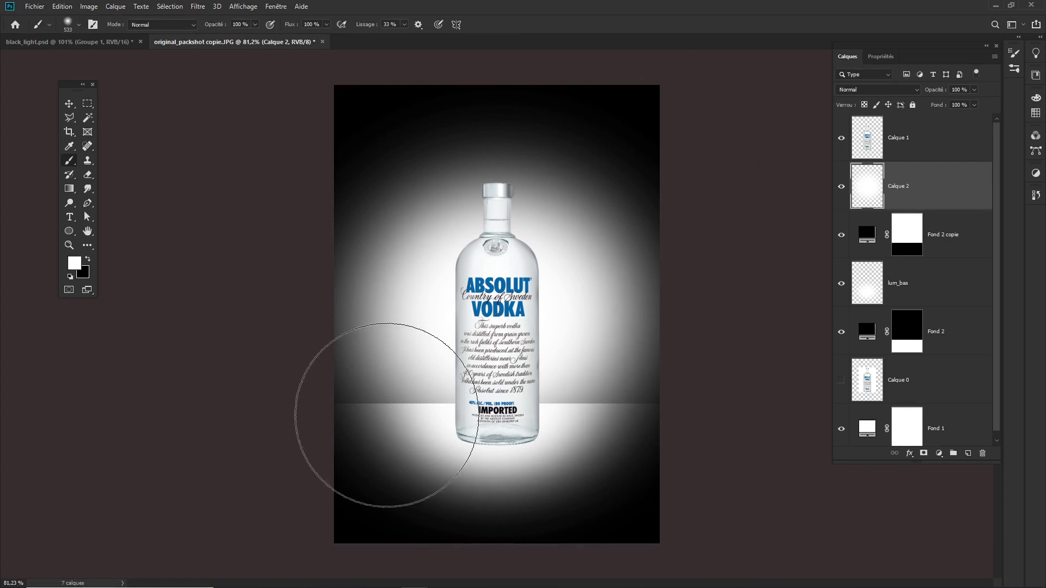
key(v)
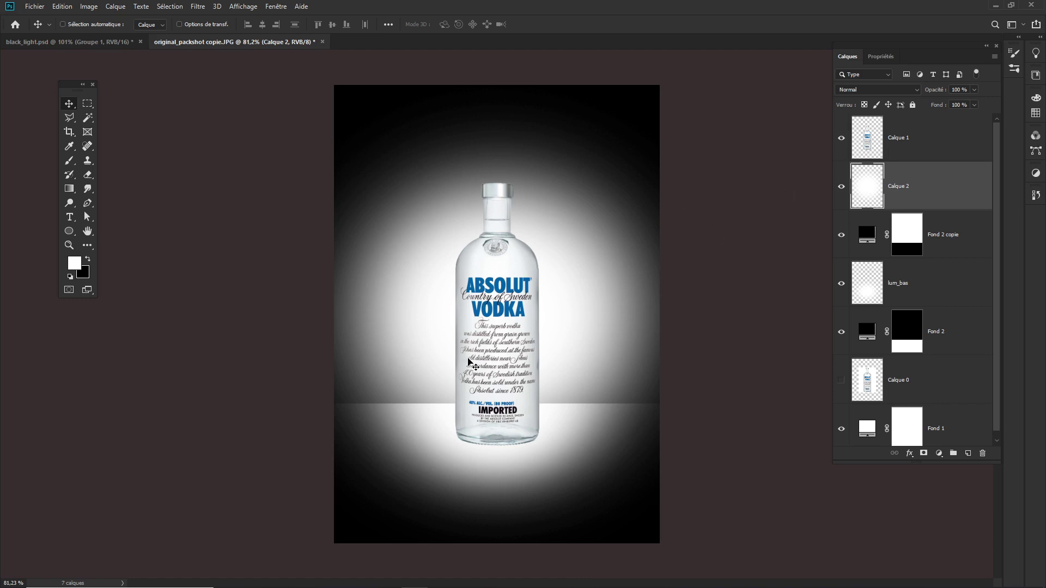
click(907, 135)
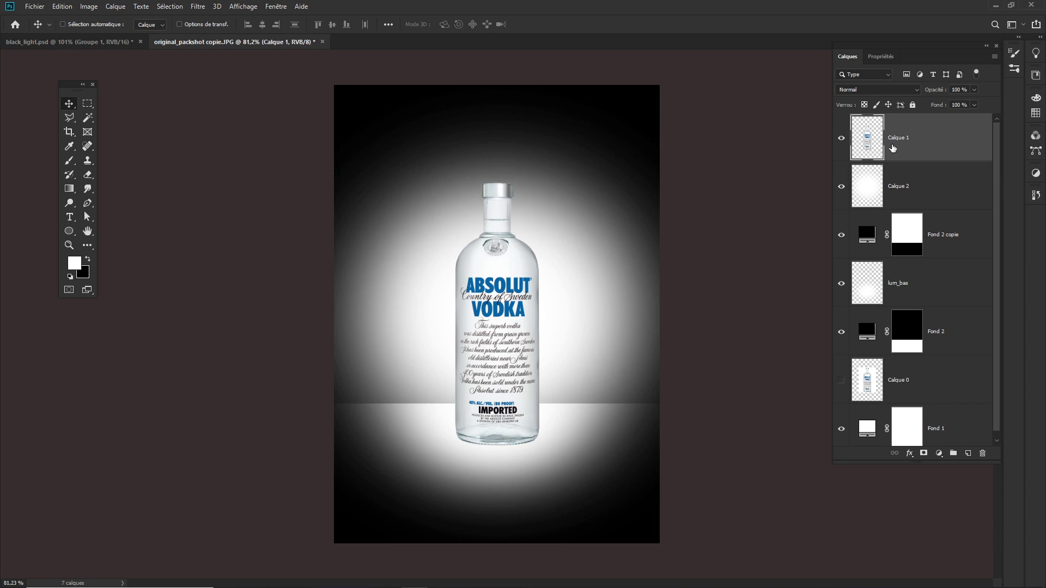
Duplicate the bottle layer and move its transform pivot to the bottle's base
drag(920, 143, 895, 188)
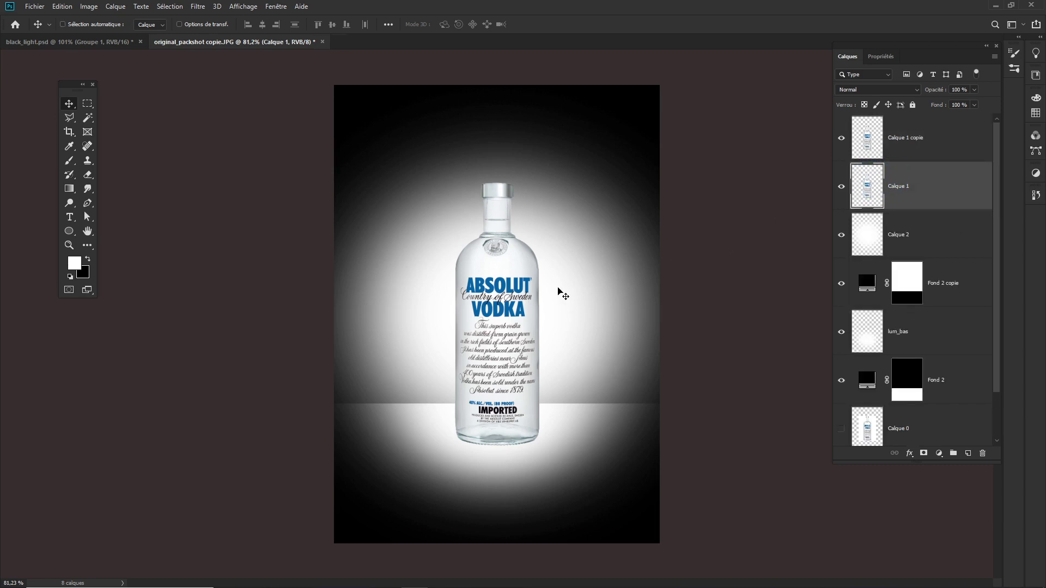
key(ctrl)
key(ctrl+t)
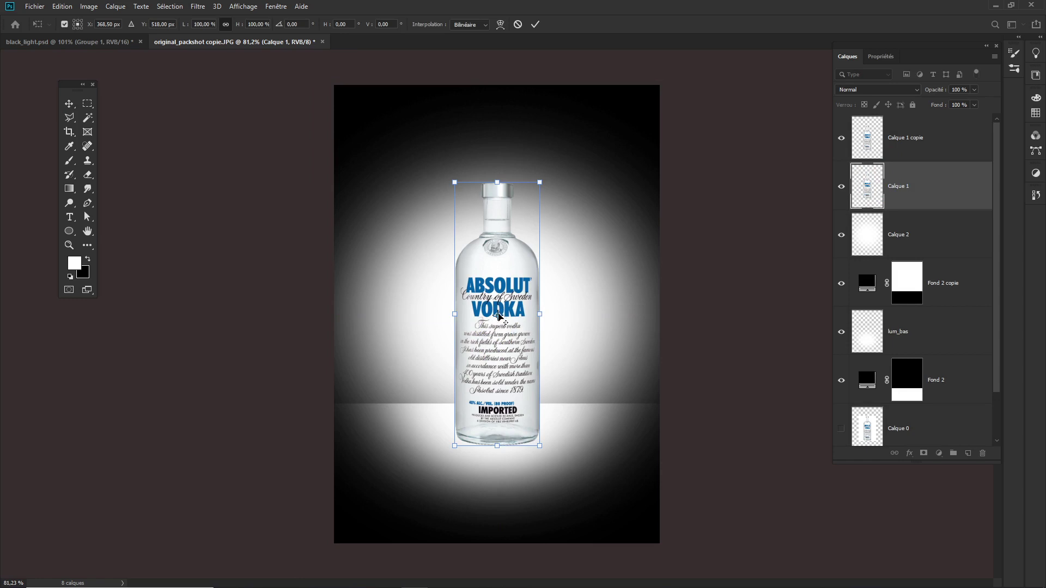
click(64, 24)
click(64, 24)
click(64, 25)
click(64, 25)
drag(497, 315, 497, 434)
Flip the copy vertically and nudge it down beneath the bottle as a reflection
right_click(509, 337)
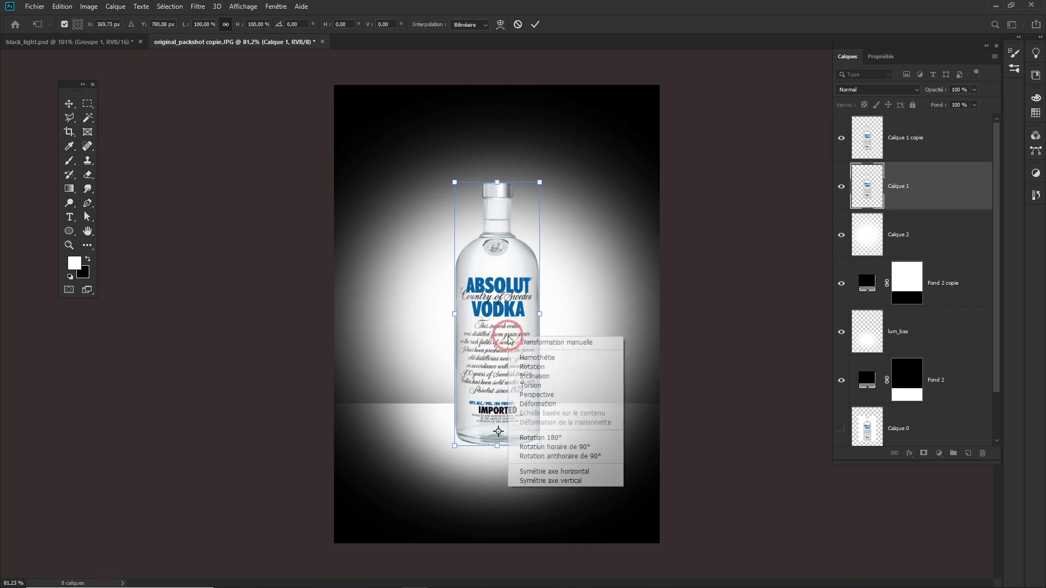
click(555, 472)
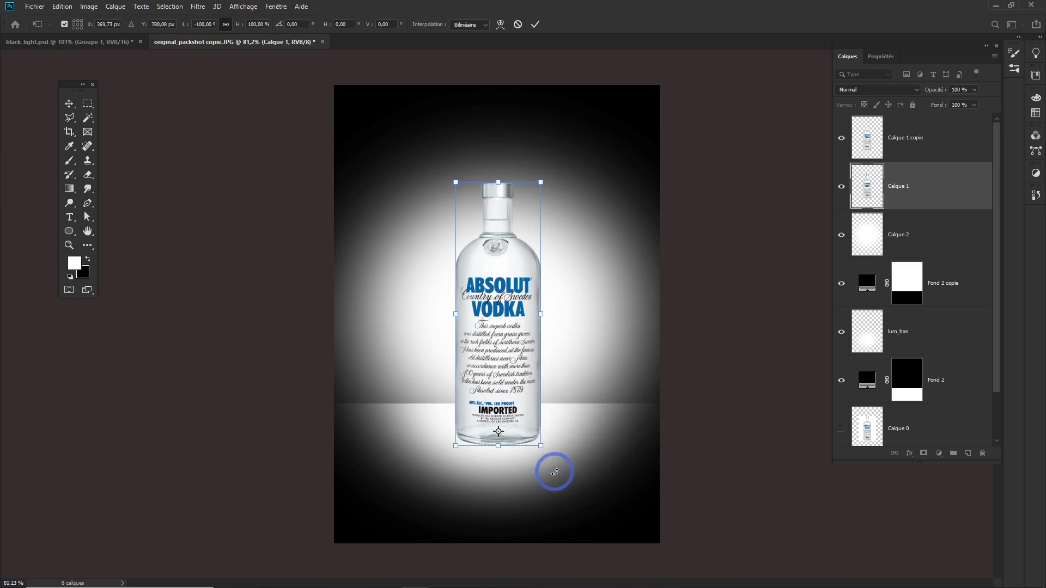
key(ctrl+z)
right_click(502, 358)
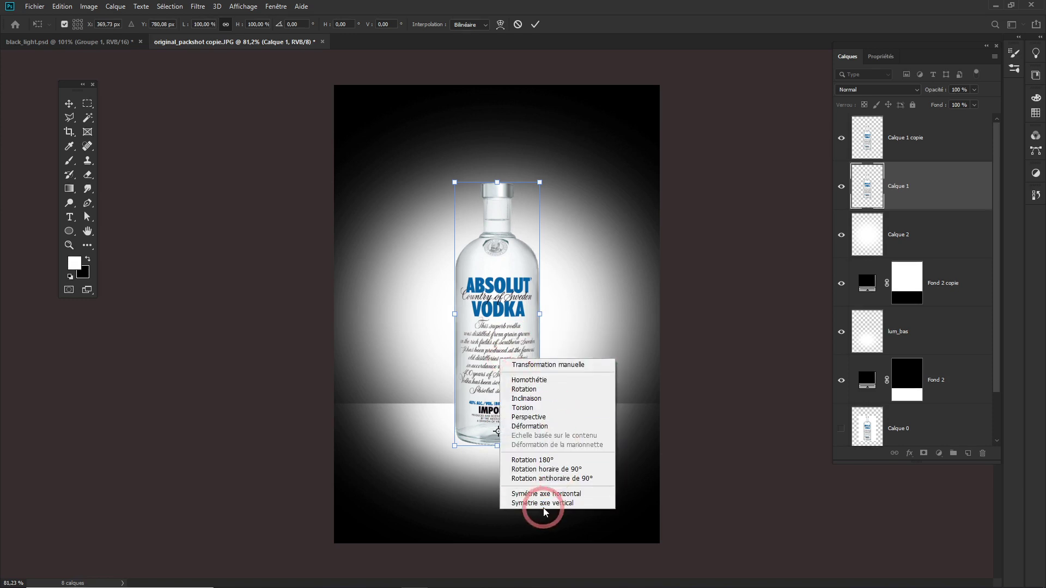
click(544, 503)
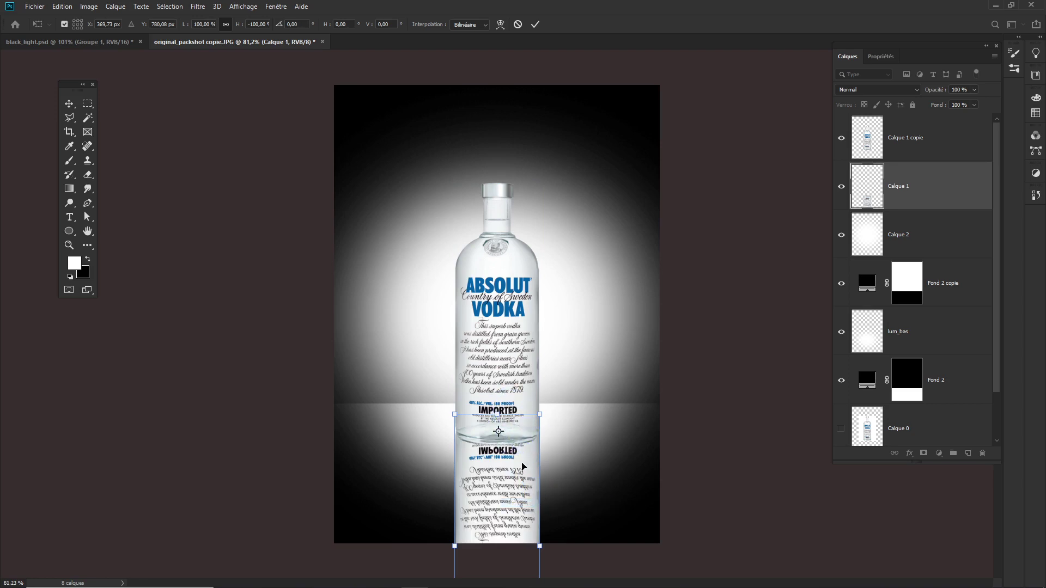
drag(523, 467, 517, 480)
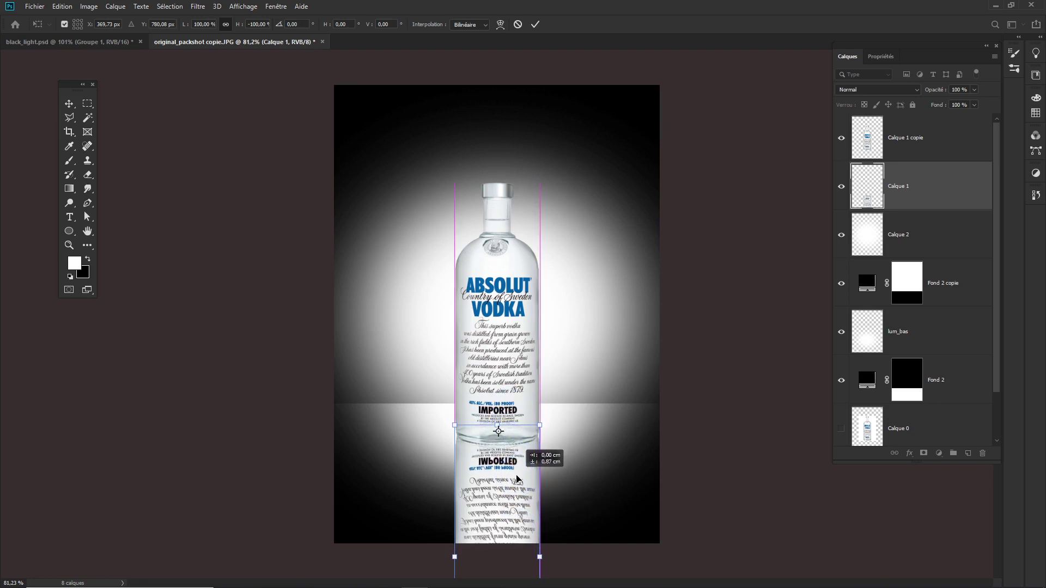
key(Return)
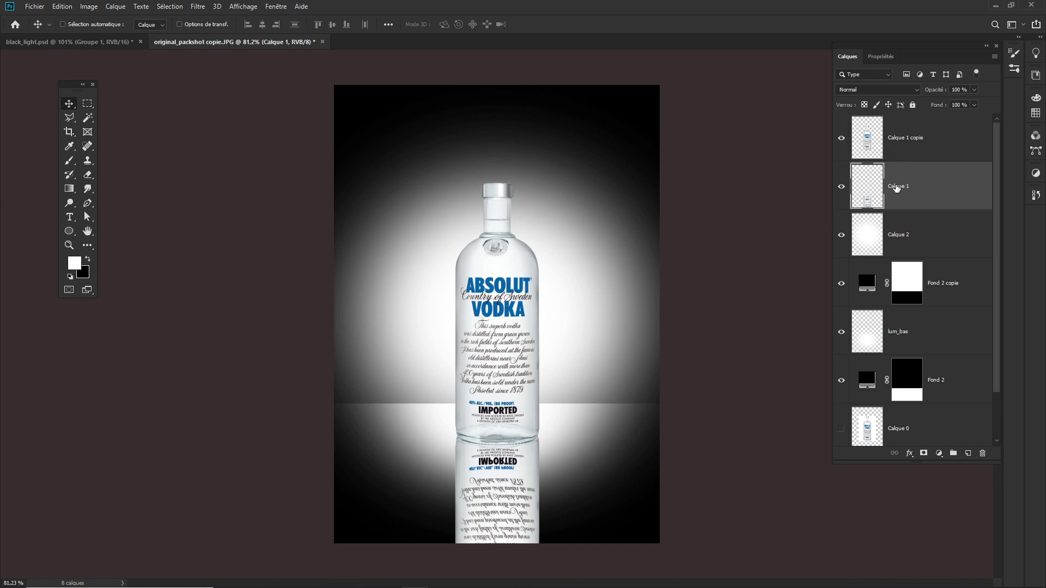
Convert the reflection layer into a smart object
right_click(929, 187)
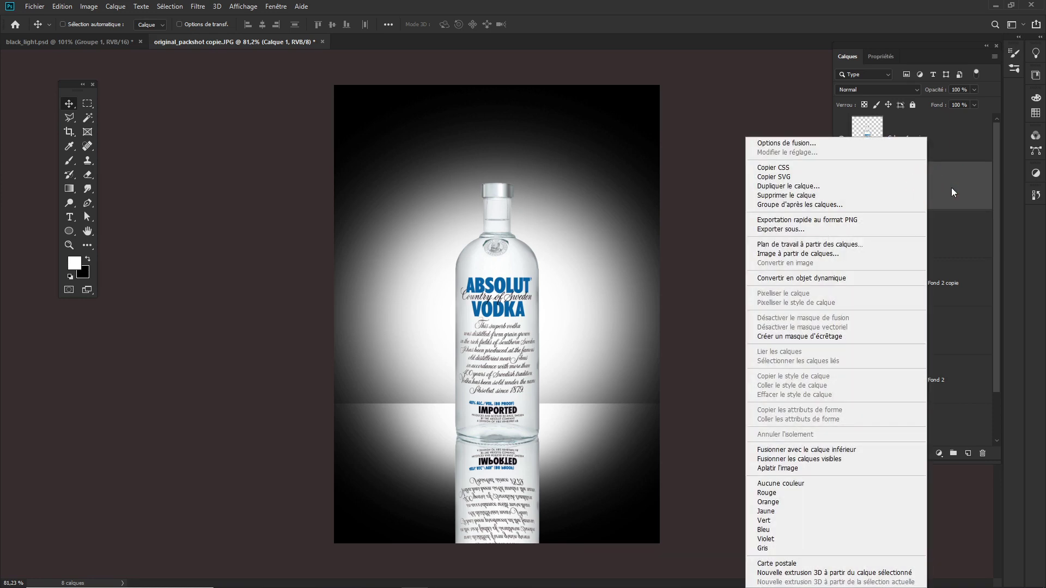
click(954, 186)
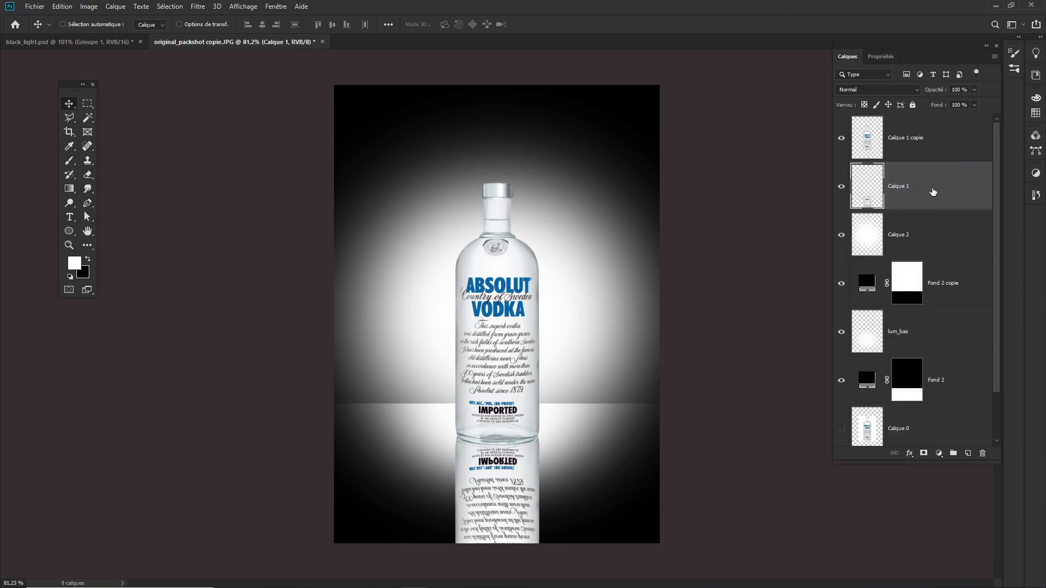
right_click(951, 185)
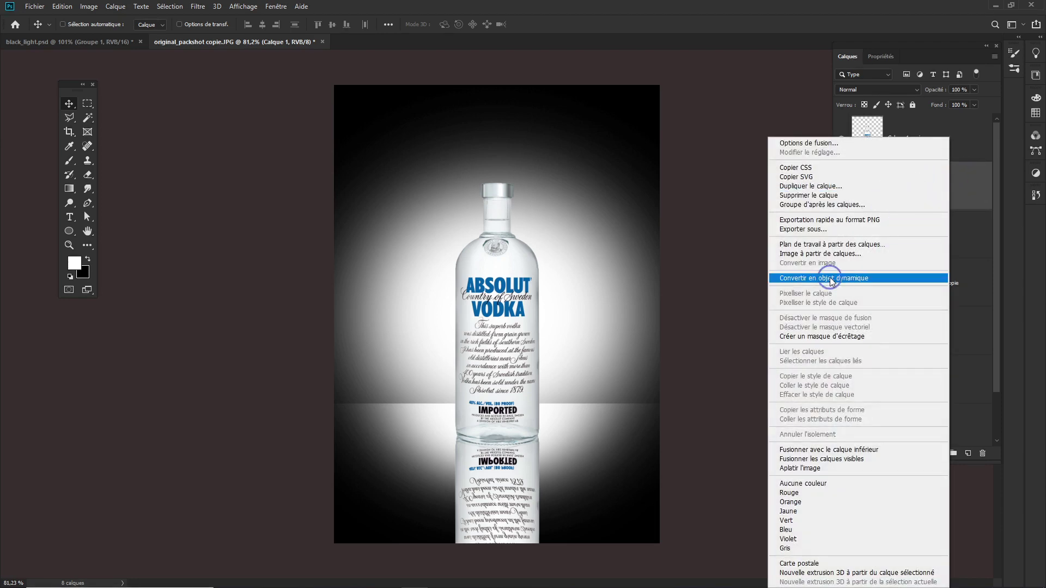
click(832, 278)
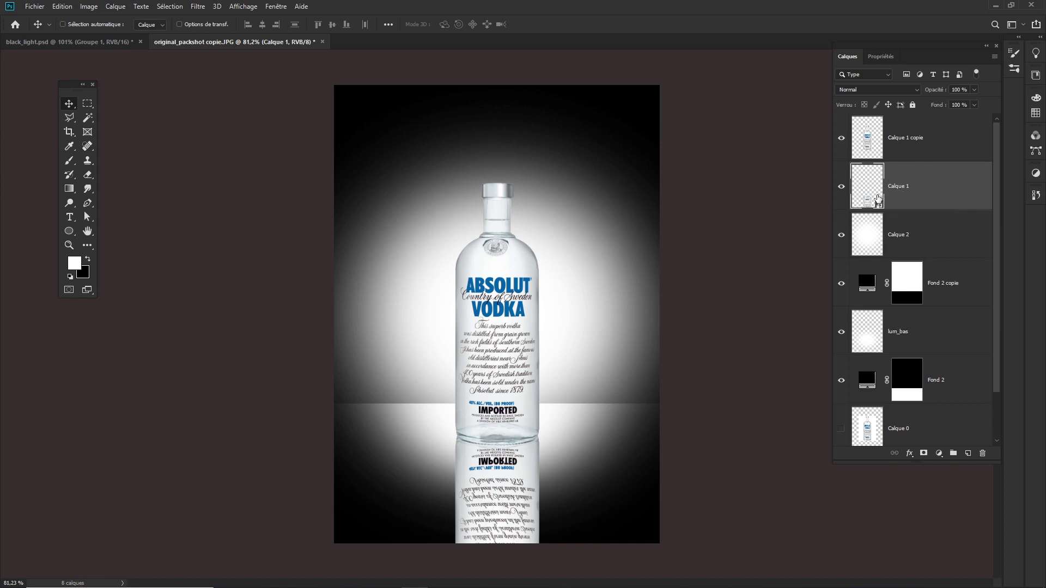
Apply a Gaussian blur with a radius around 5 to the reflection
click(197, 7)
mouse_move(204, 161)
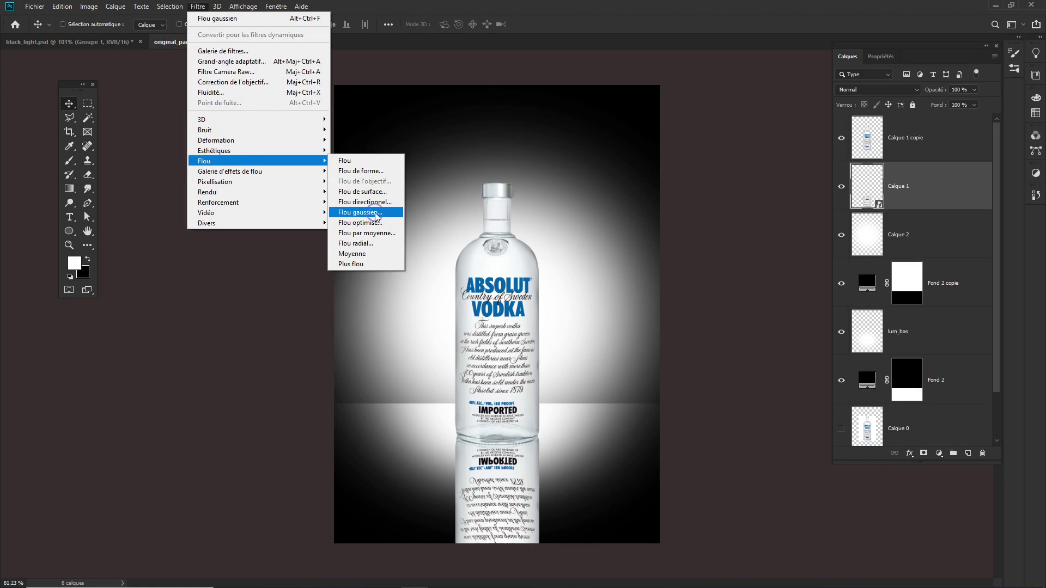
click(376, 213)
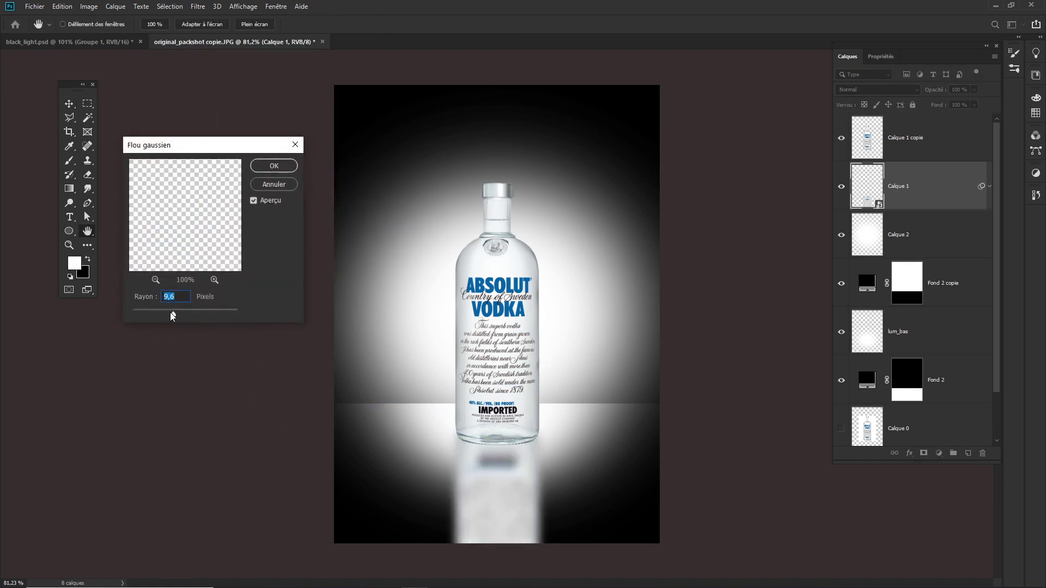
text(5)
key(Tab)
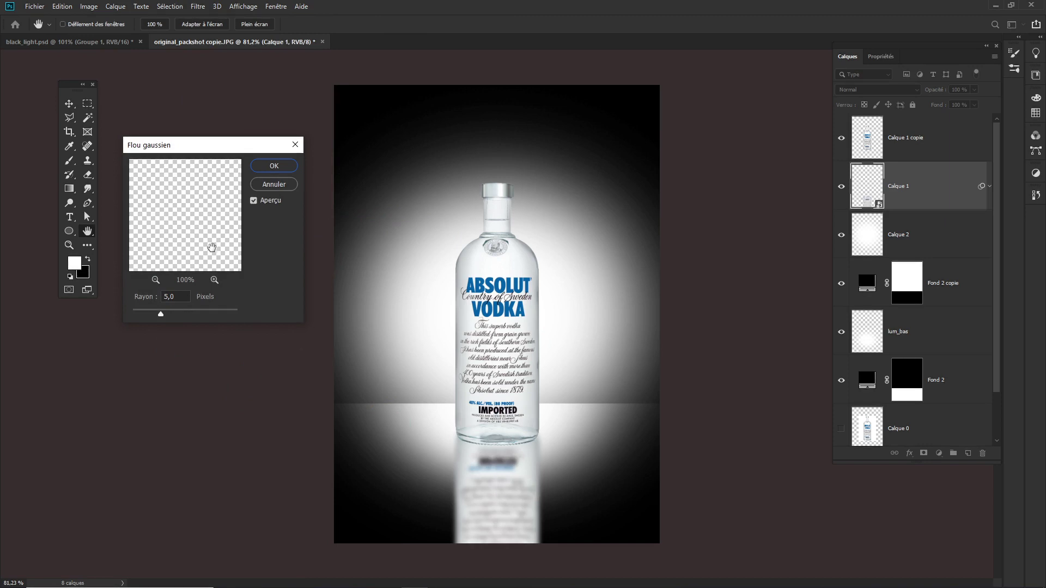
drag(183, 247, 198, 203)
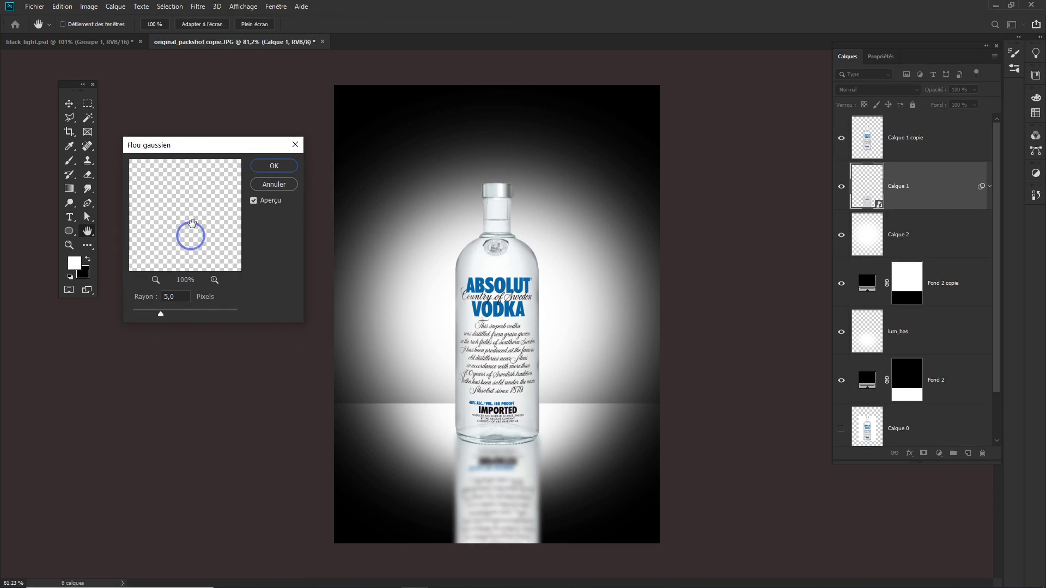
click(156, 279)
click(155, 279)
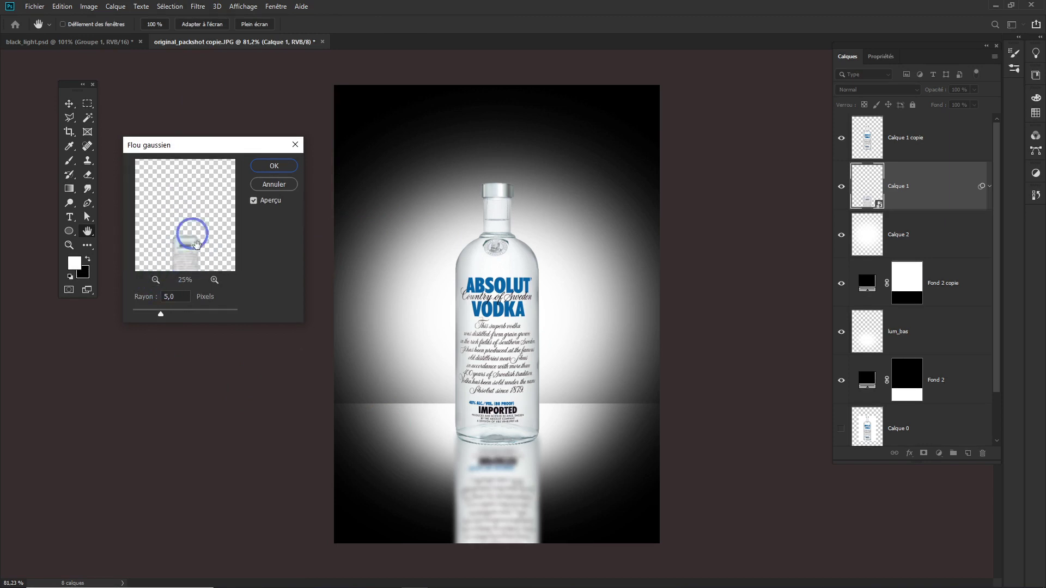
click(214, 279)
click(214, 279)
click(214, 279)
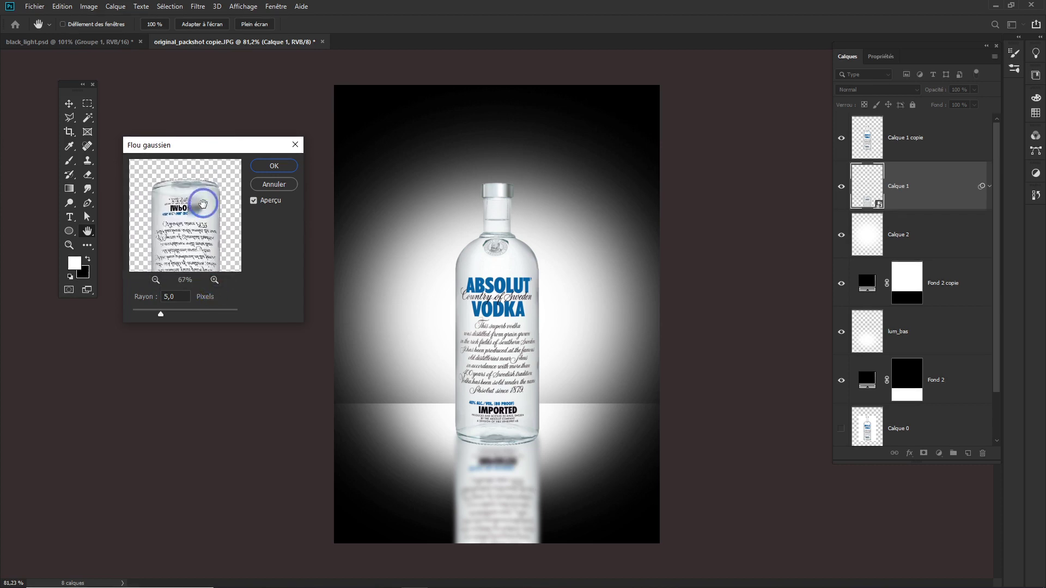
drag(161, 314, 136, 296)
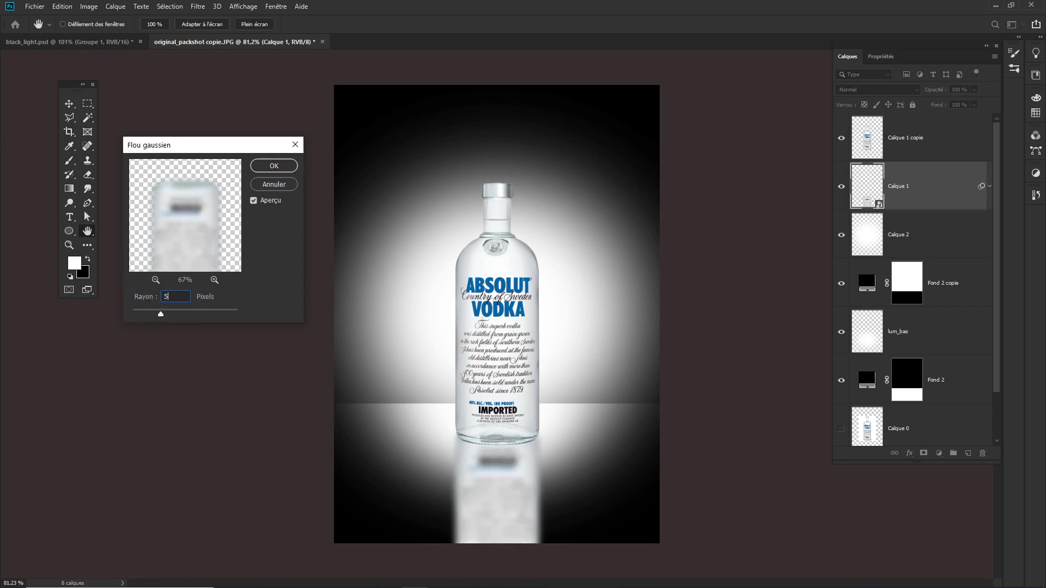
click(274, 166)
Shift the blurred reflection slightly lower and reduce the Gaussian blur radius
drag(478, 432, 516, 455)
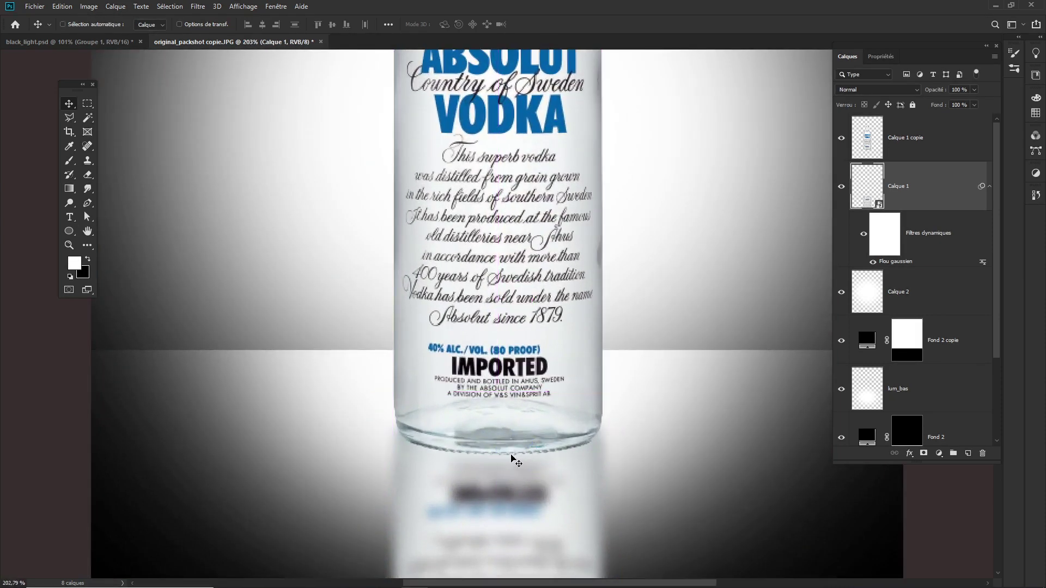
drag(491, 367, 494, 383)
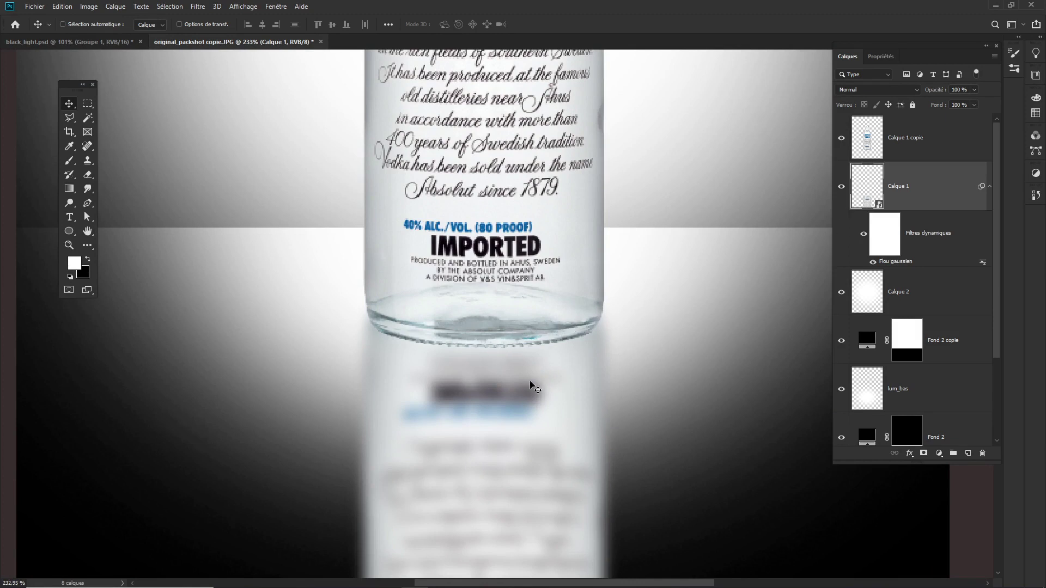
mouse_move(531, 385)
mouse_down()
mouse_move(530, 397)
mouse_move(530, 381)
mouse_up()
click(895, 266)
double_click(899, 263)
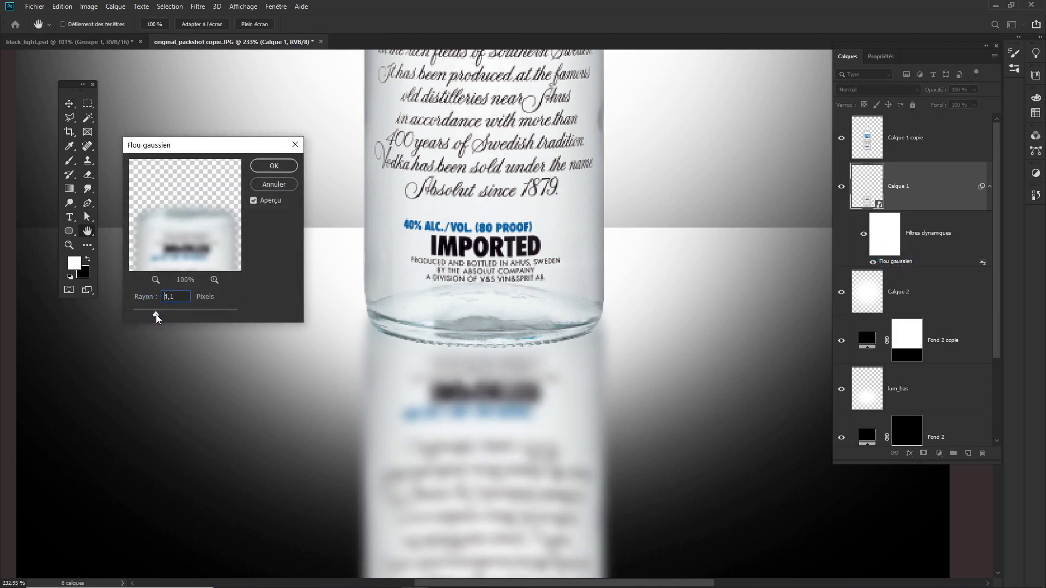
drag(155, 315, 146, 315)
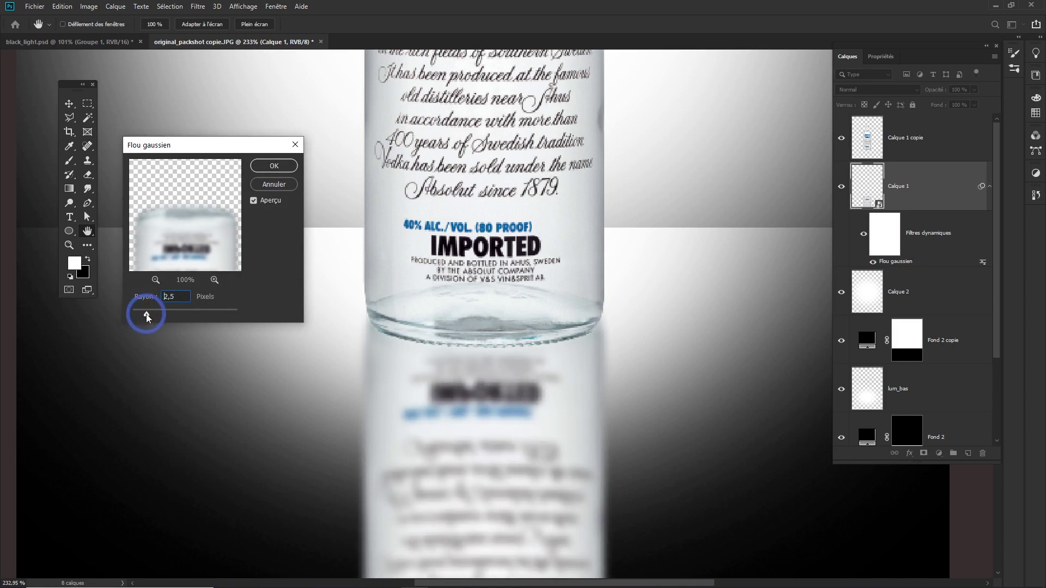
click(273, 172)
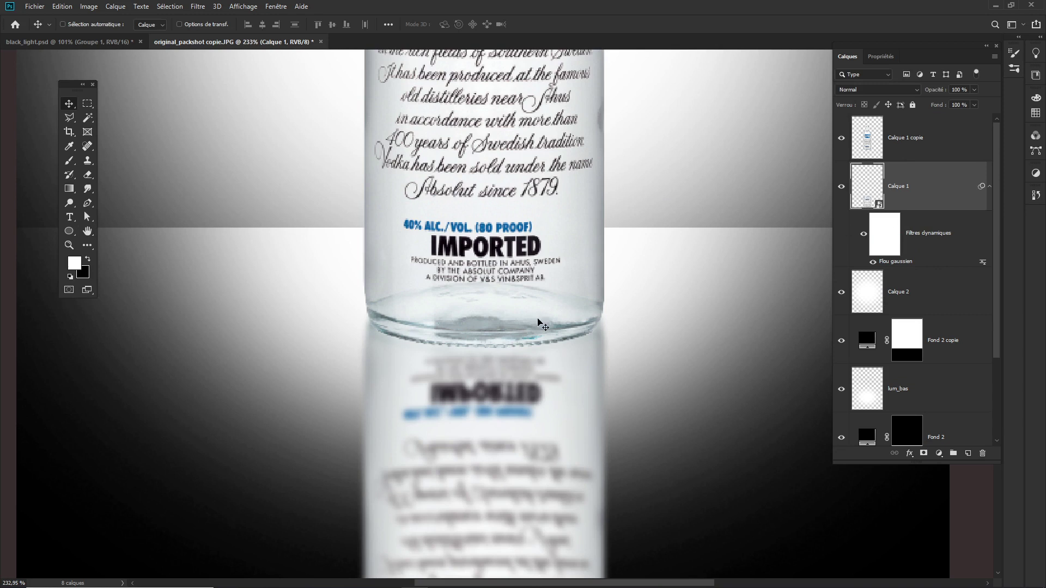
click(964, 238)
Add a motion blur with -90° angle and distance 10 to the reflection
click(198, 6)
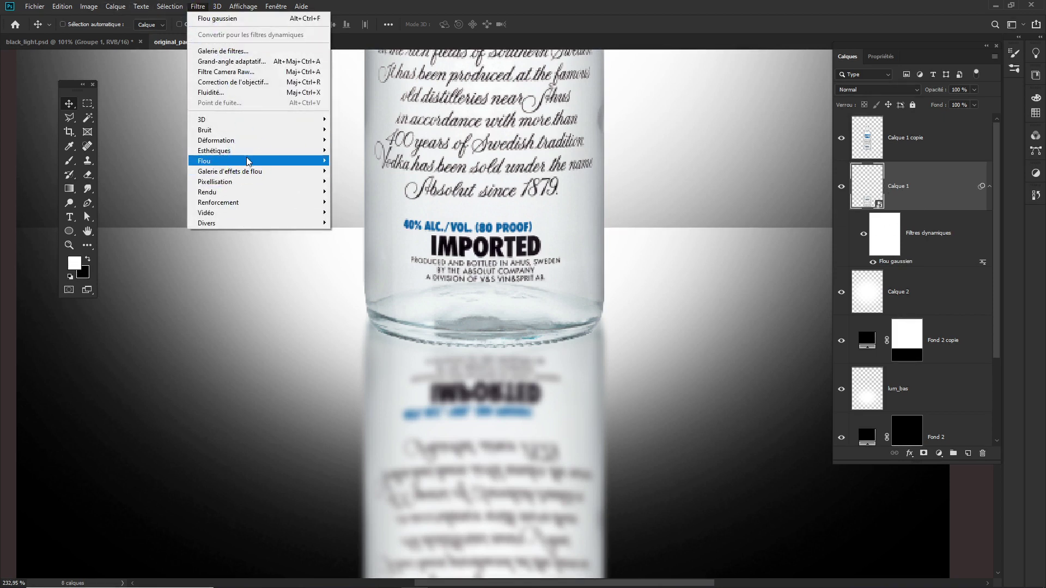
mouse_move(204, 161)
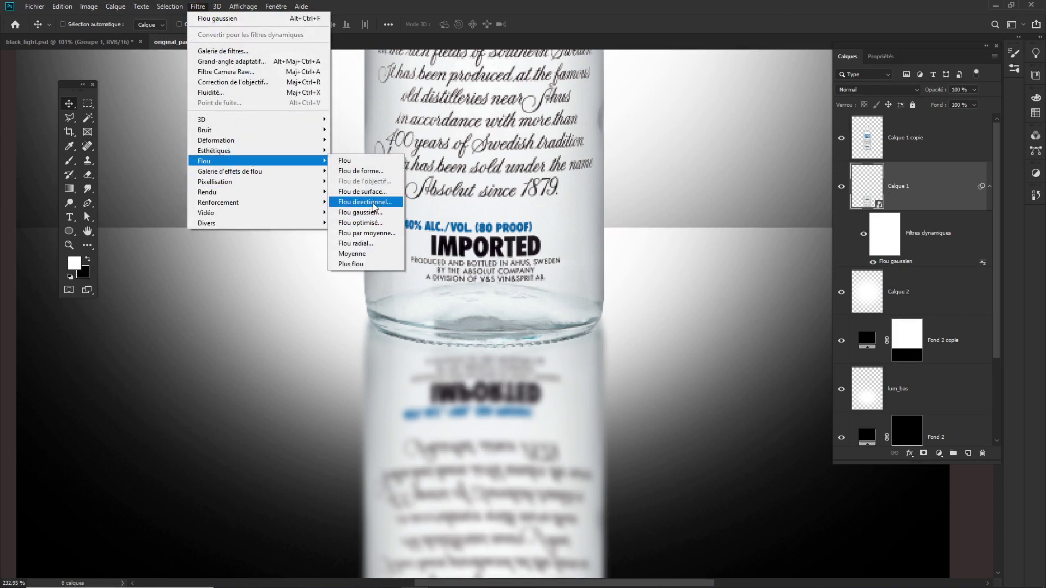
click(373, 206)
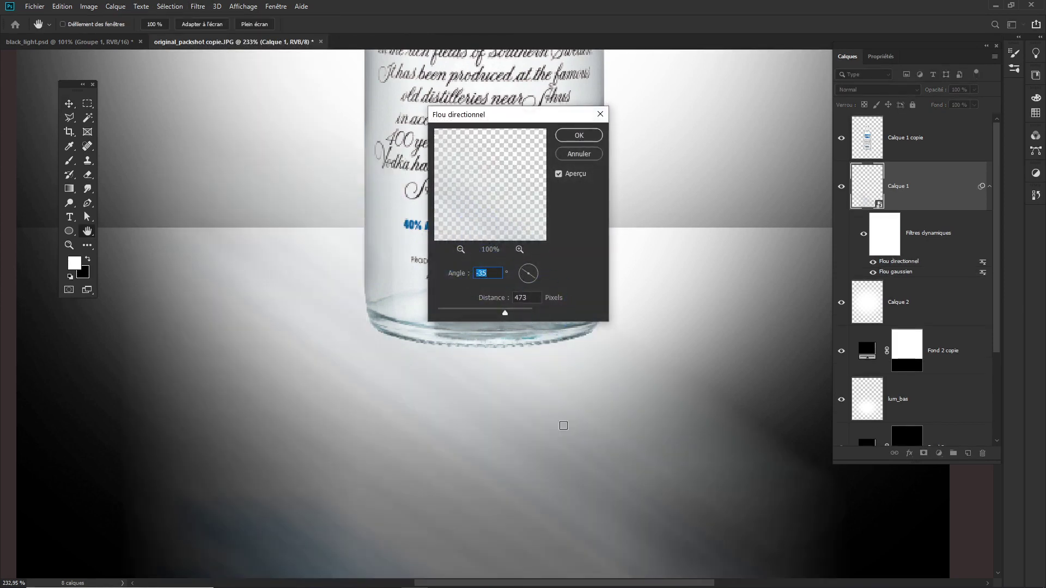
scroll(550, 469, down, 3)
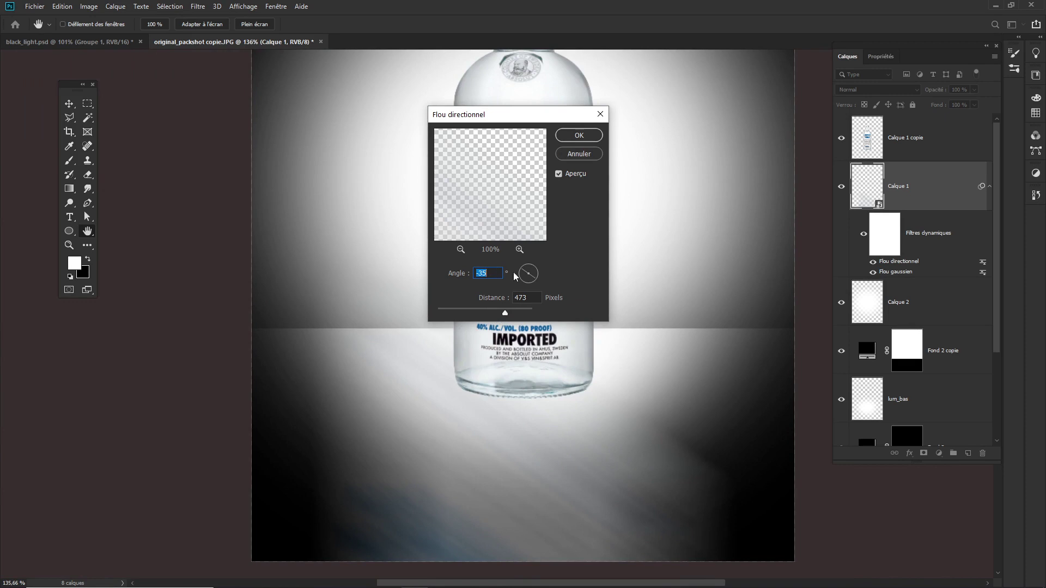
drag(533, 281, 529, 282)
double_click(493, 274)
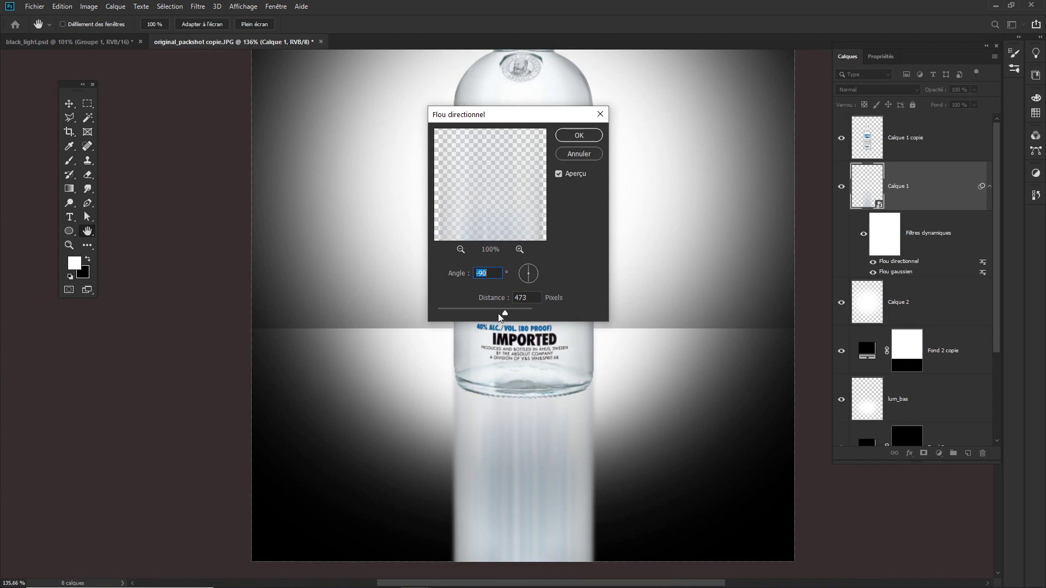
drag(449, 312, 443, 313)
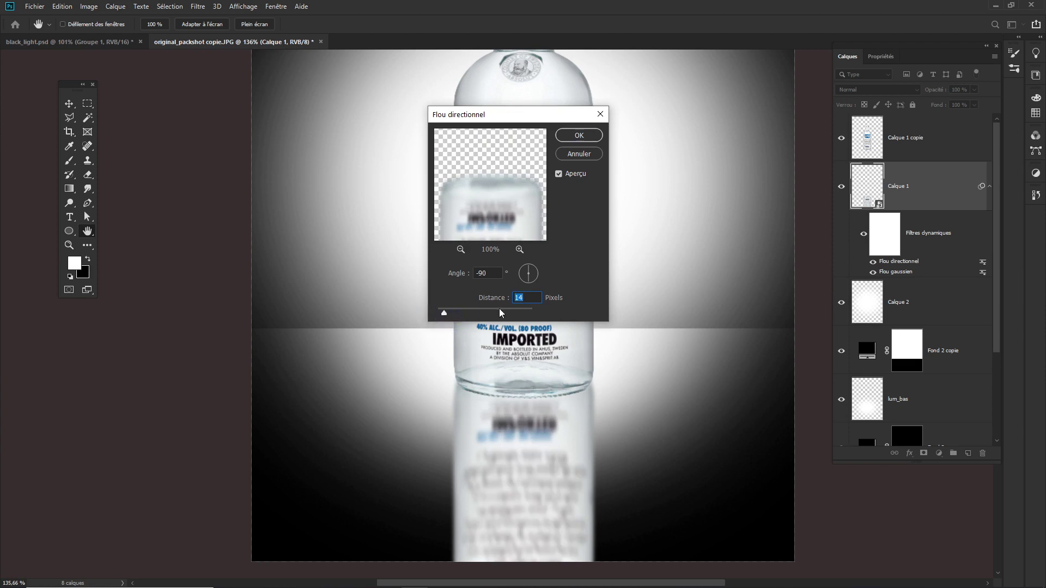
text(10)
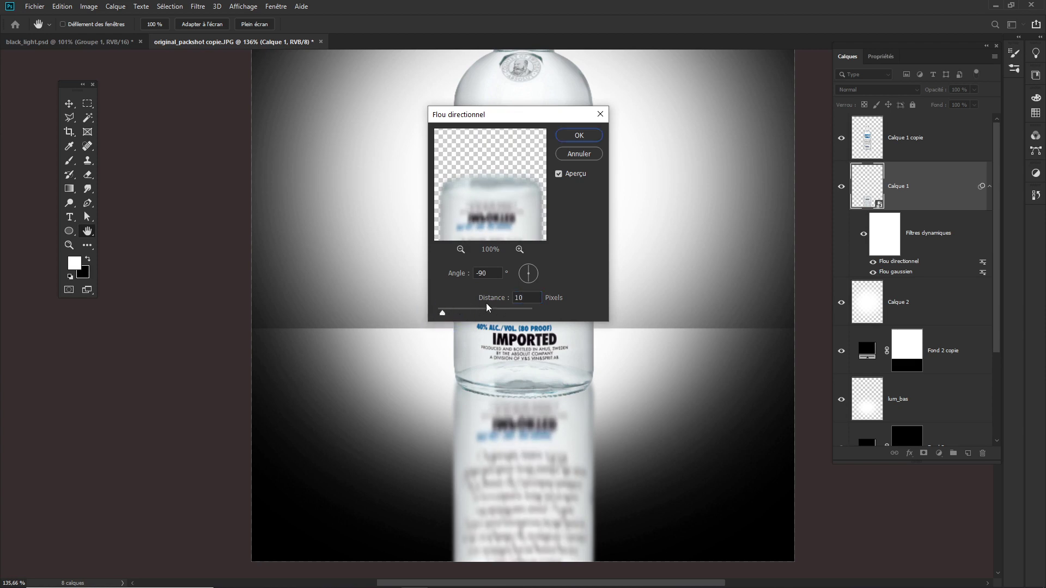
click(560, 174)
click(580, 136)
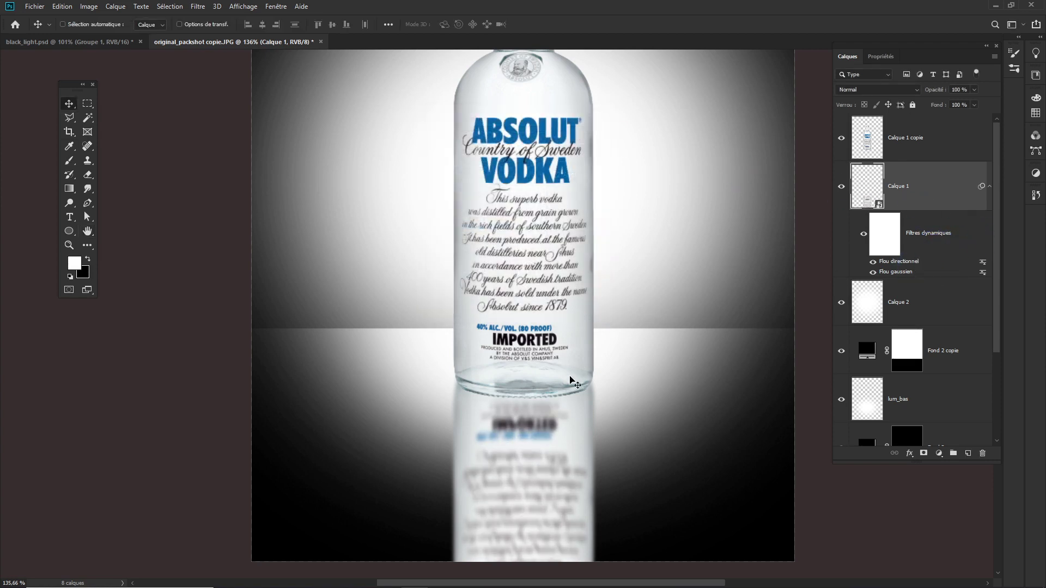
Inspect the motion blur's blending options at the bottle base, leaving them unchanged
drag(517, 407, 532, 415)
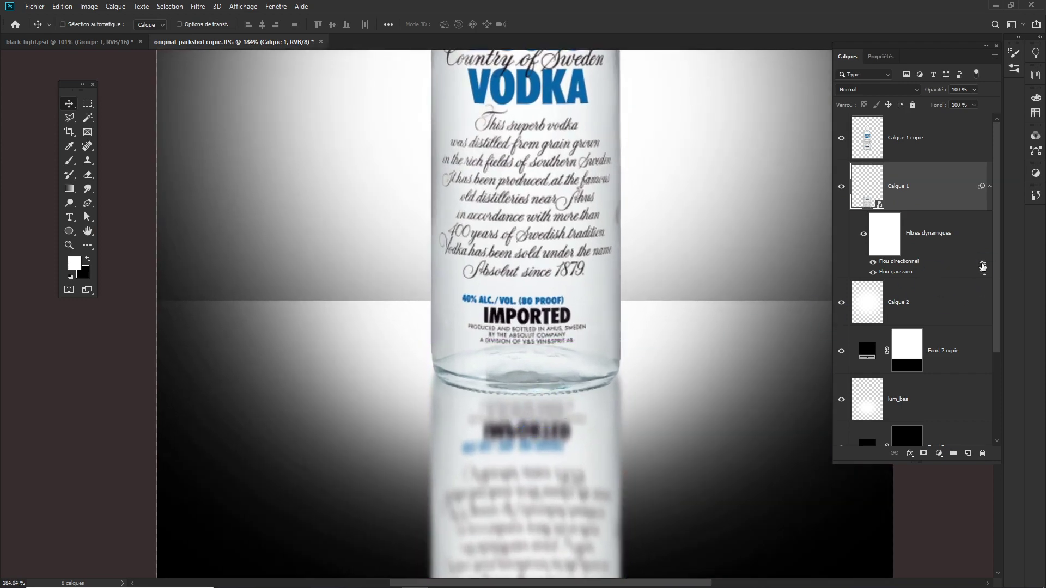
double_click(983, 264)
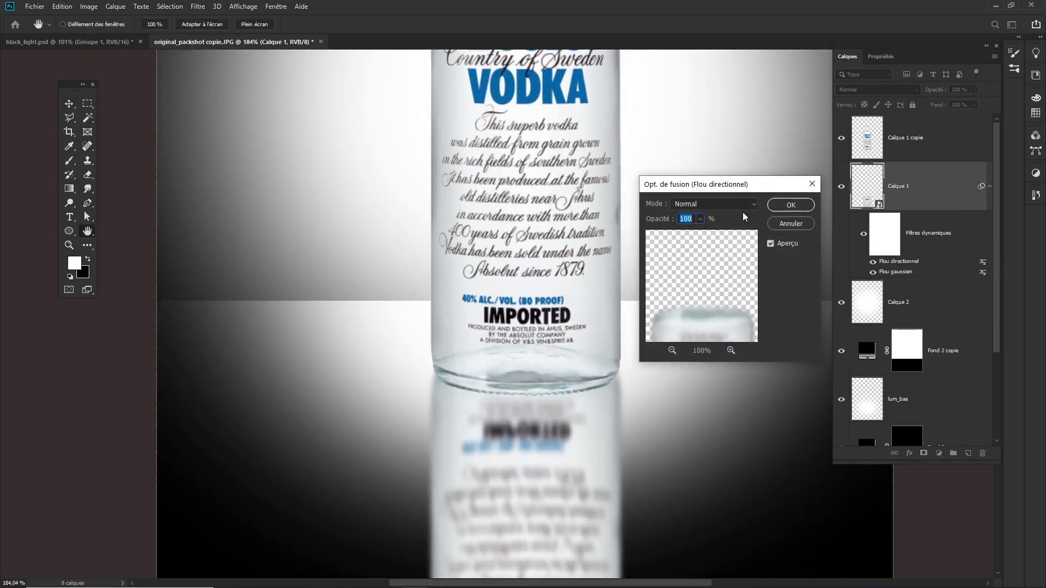
click(791, 224)
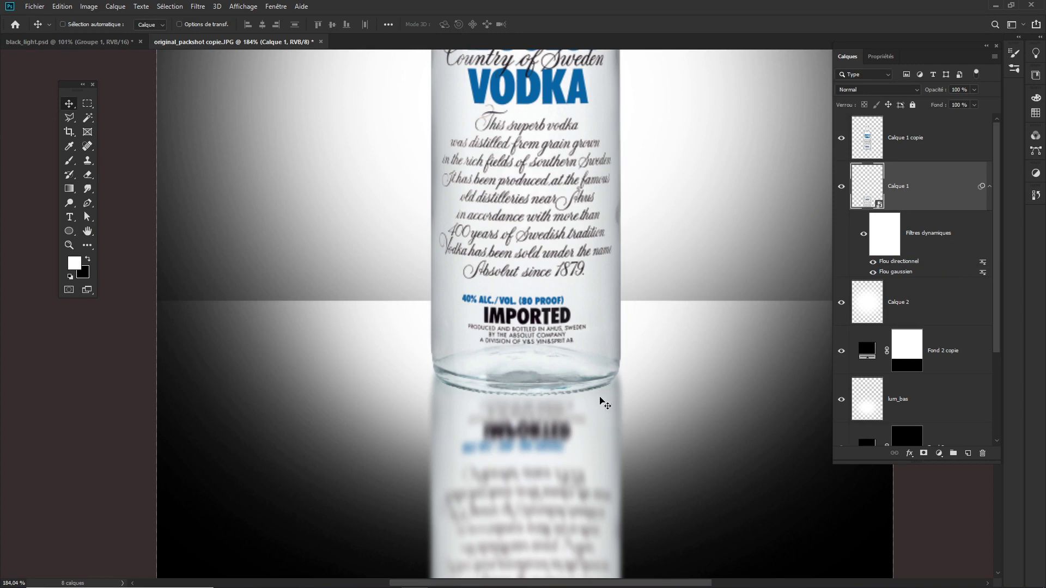
scroll(572, 384, down, 3)
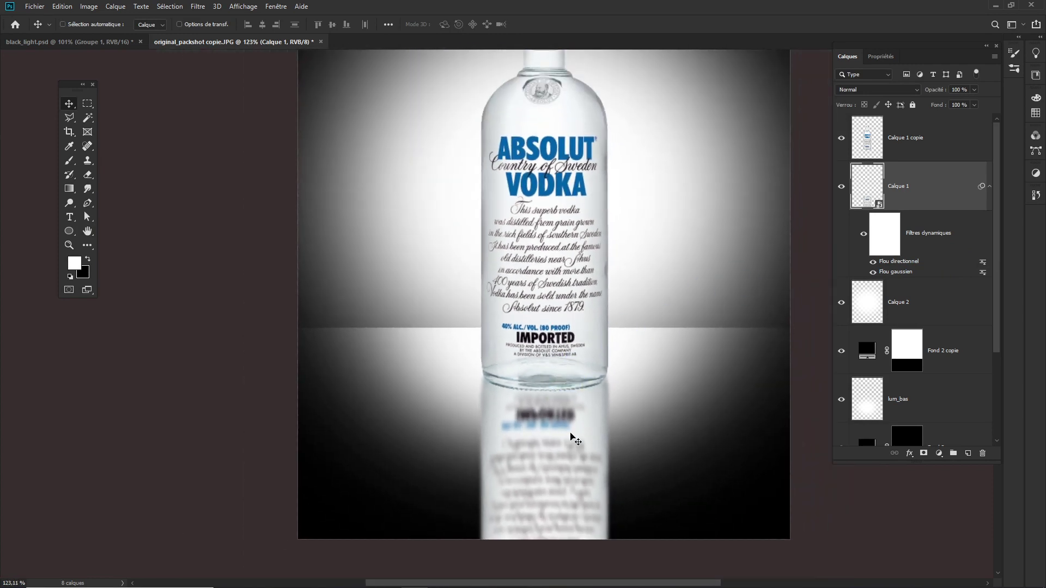
scroll(577, 392, down, 2)
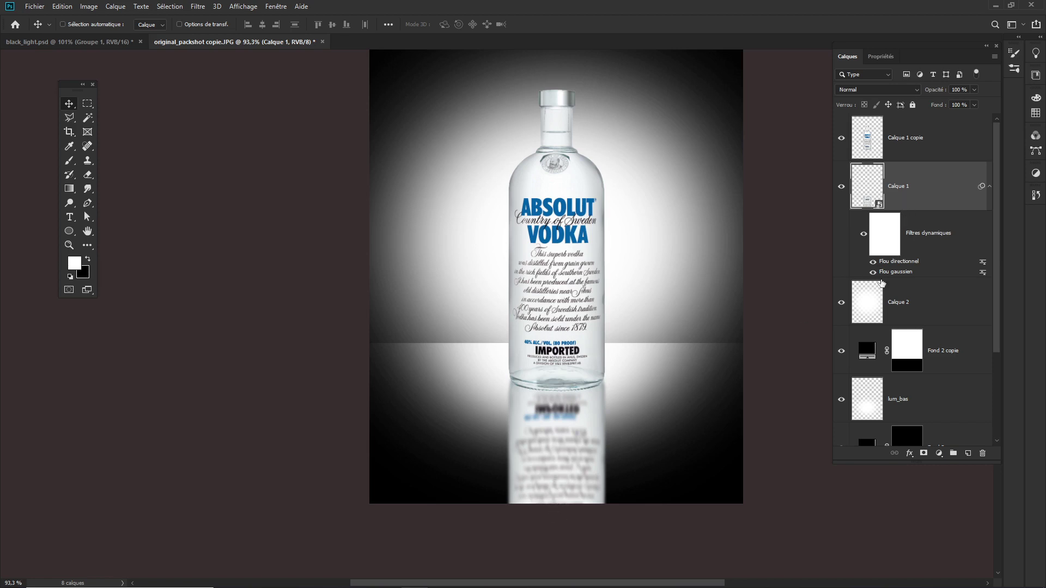
click(989, 188)
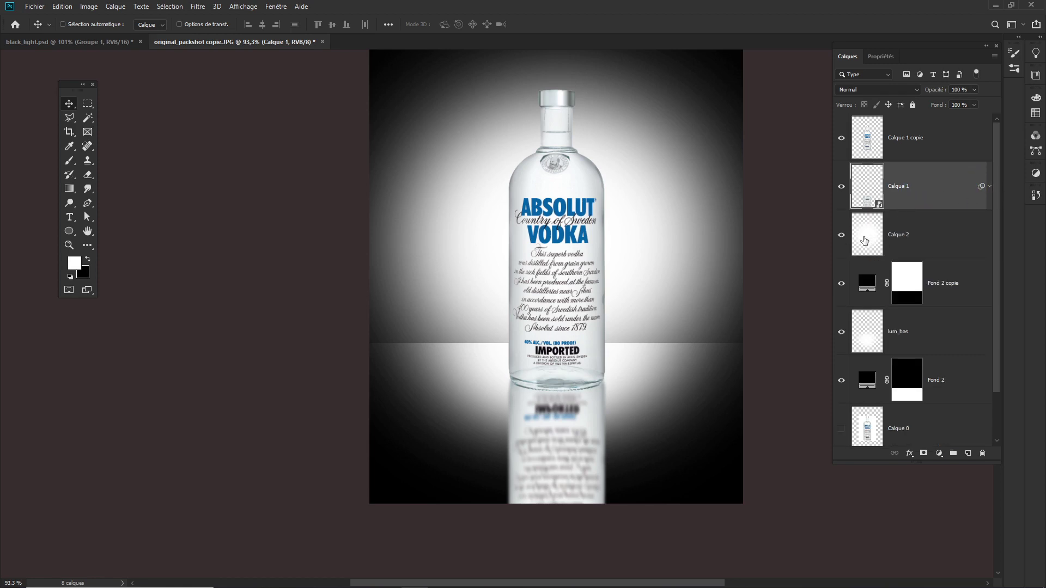
click(868, 240)
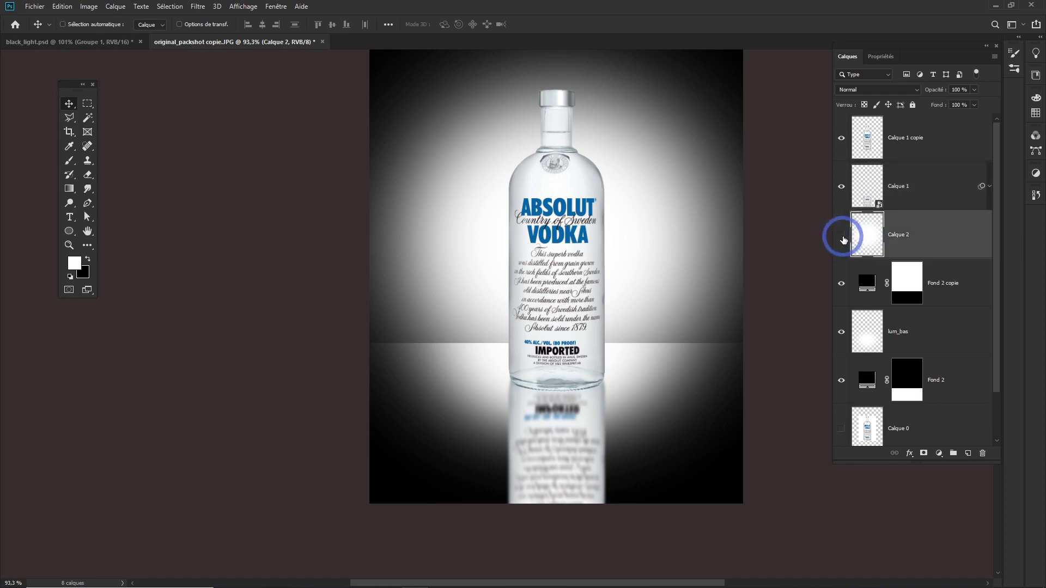
click(841, 234)
click(841, 332)
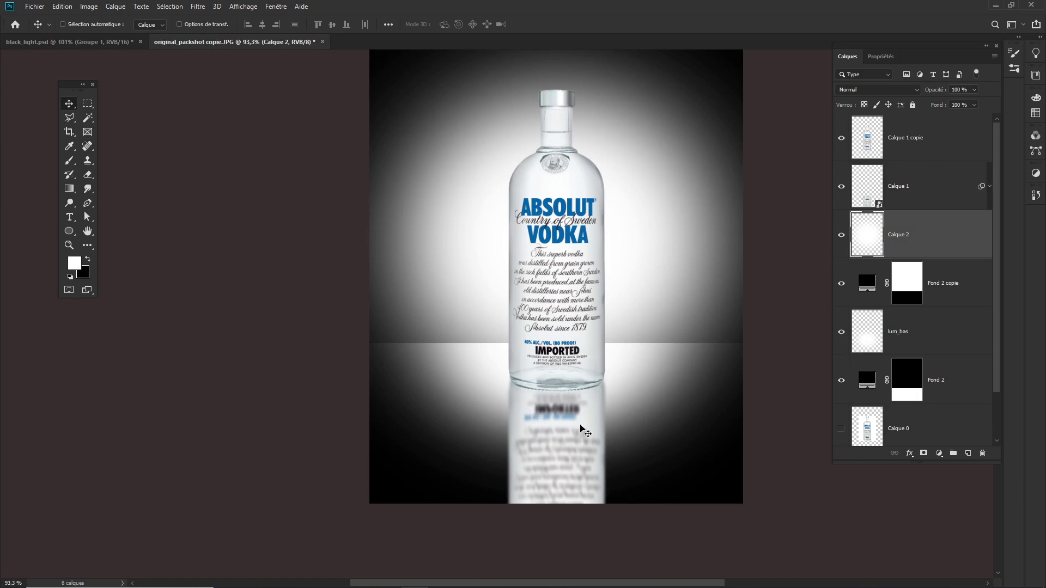
click(899, 198)
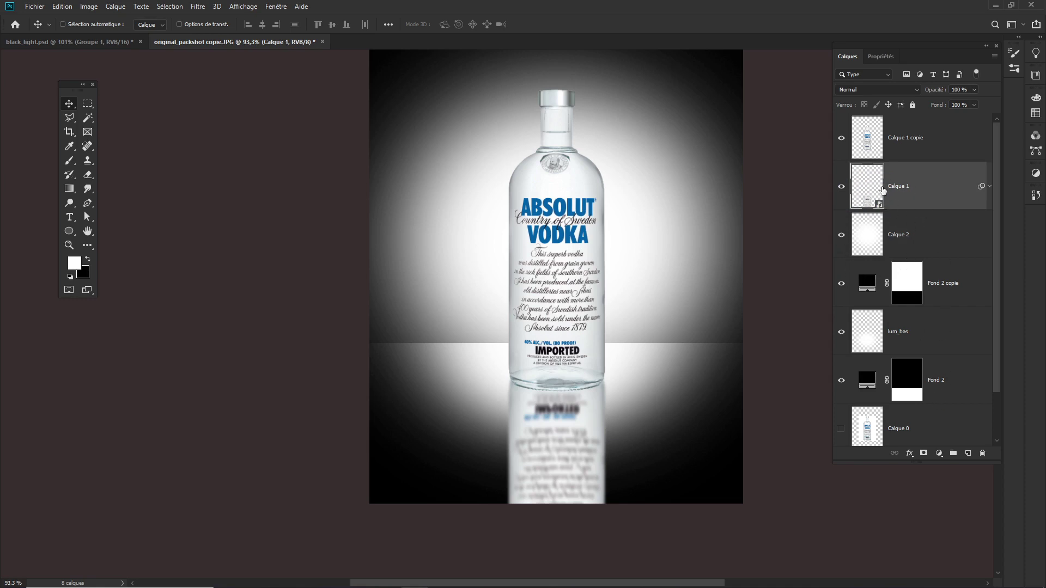
Rename the reflection layer 'reflet' and the bottle layer 'bouteille'
double_click(896, 186)
text(reflet)
key(Return)
double_click(902, 138)
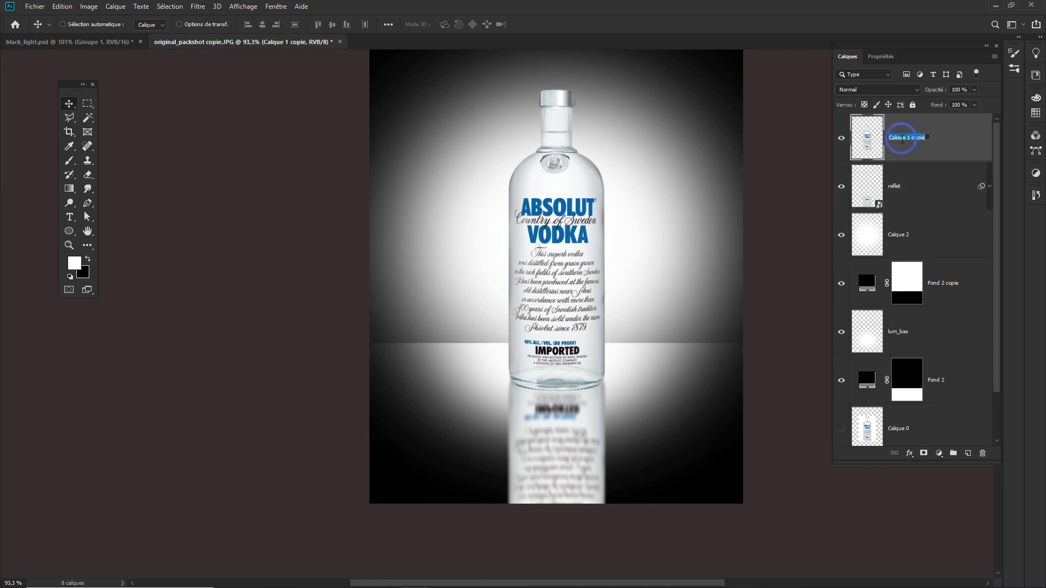
text(bouteille)
key(Return)
Rename the glow and background layers 'lum_haut', 'back top' and 'back bot'
click(901, 239)
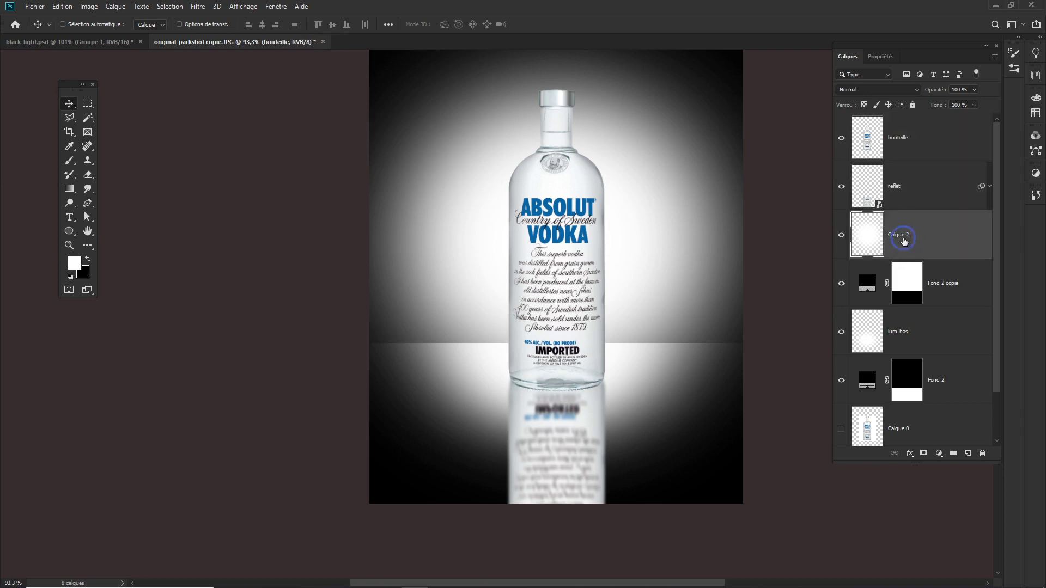
click(841, 235)
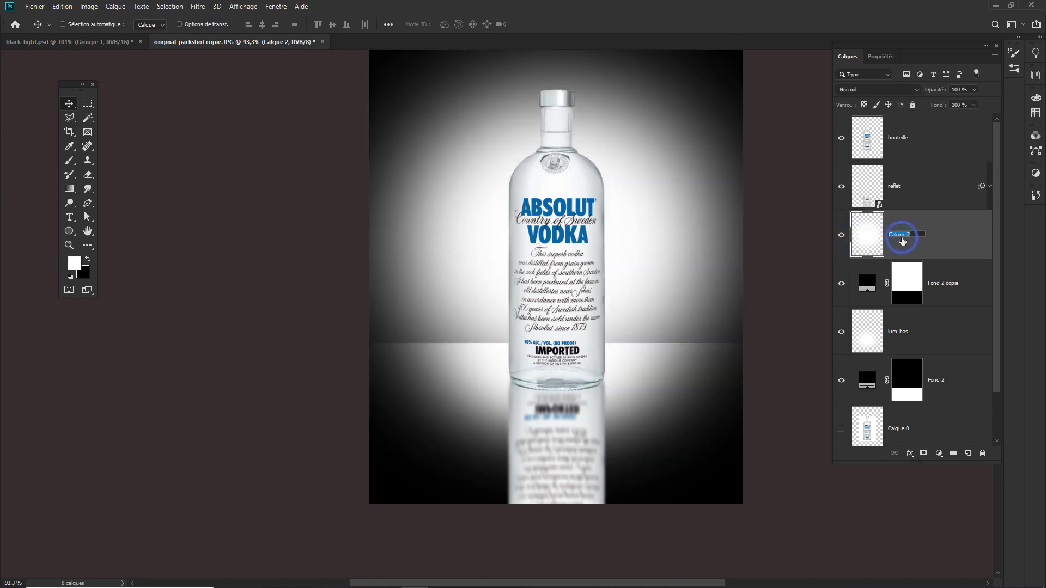
double_click(899, 235)
text(lum_haut)
key(Return)
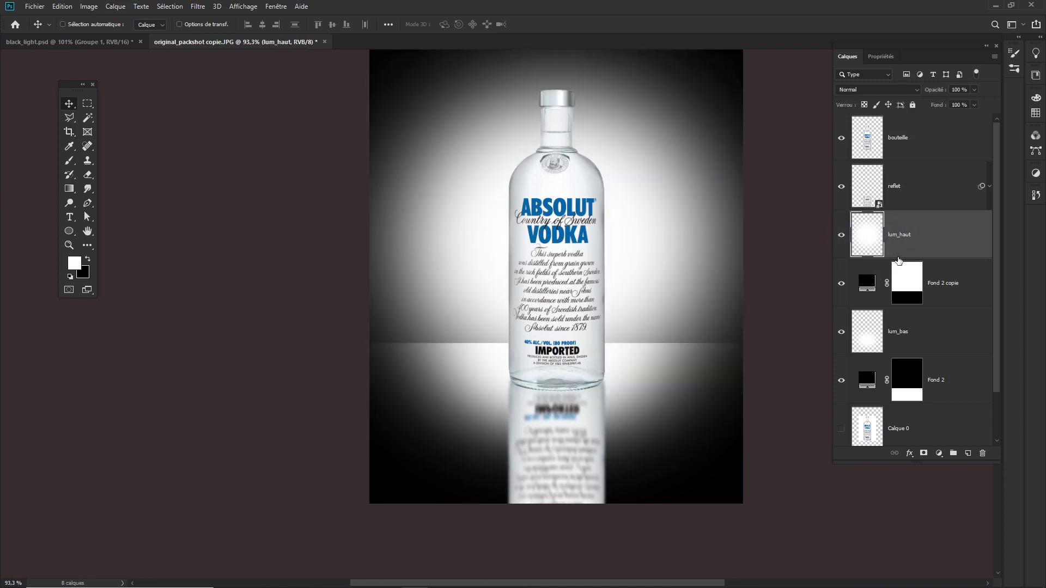
click(841, 284)
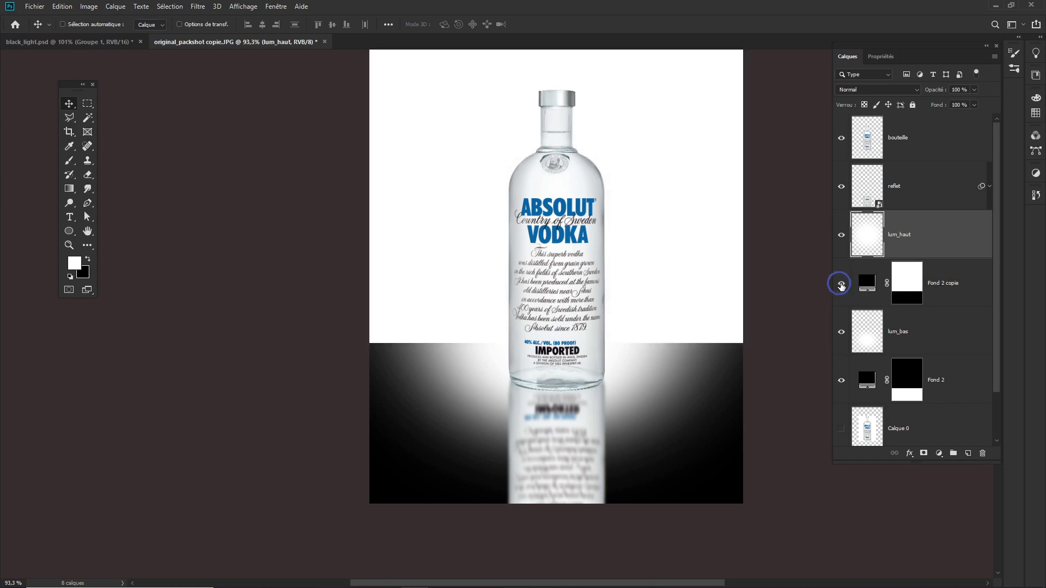
double_click(945, 283)
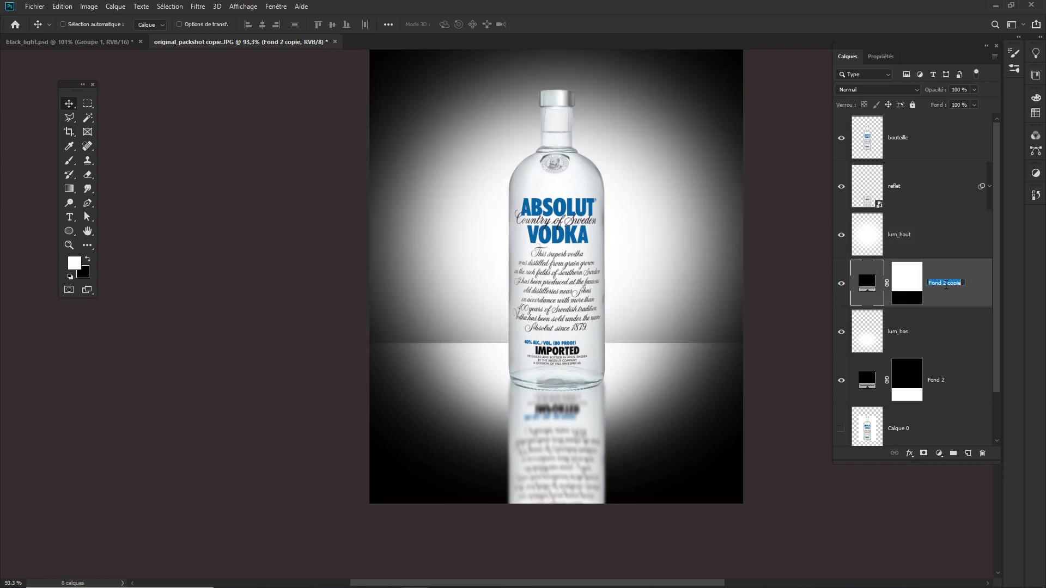
text(back t)
text(op)
key(Return)
double_click(934, 380)
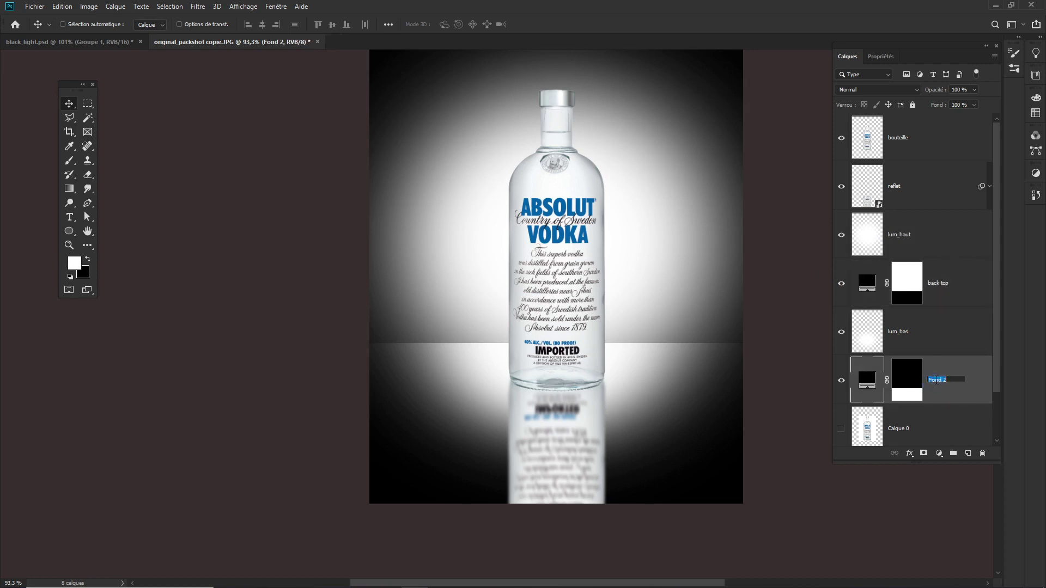
text(back bo)
text(t)
key(Return)
Add a layer mask to reflet and brush black at the bottle base
click(898, 238)
click(900, 194)
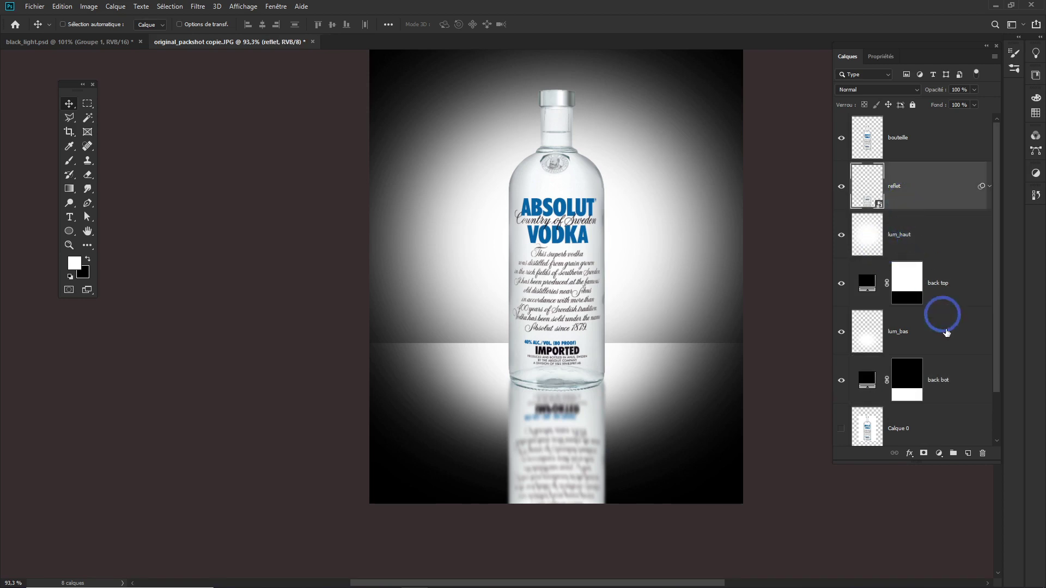
click(923, 454)
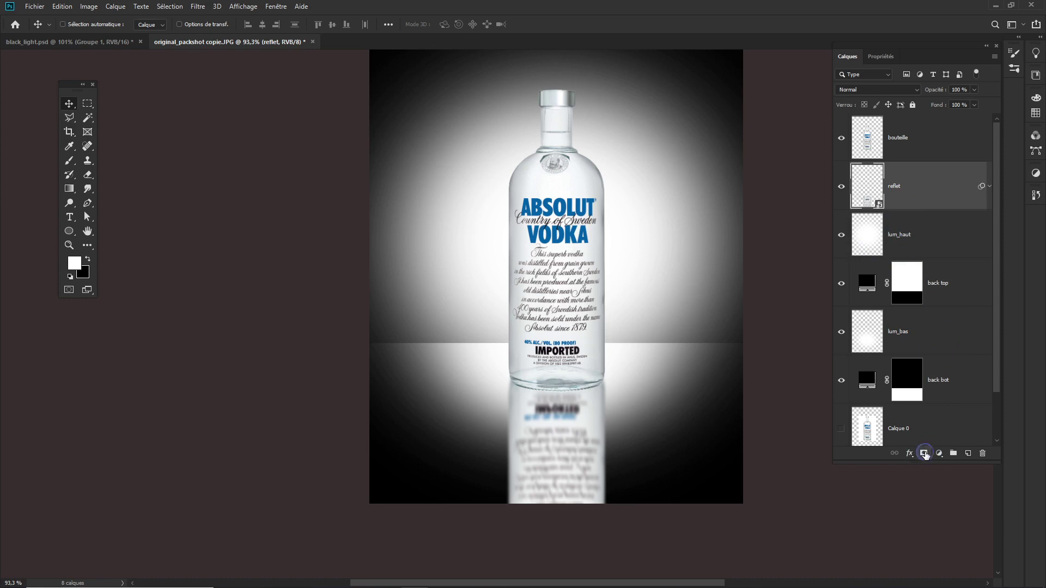
click(924, 454)
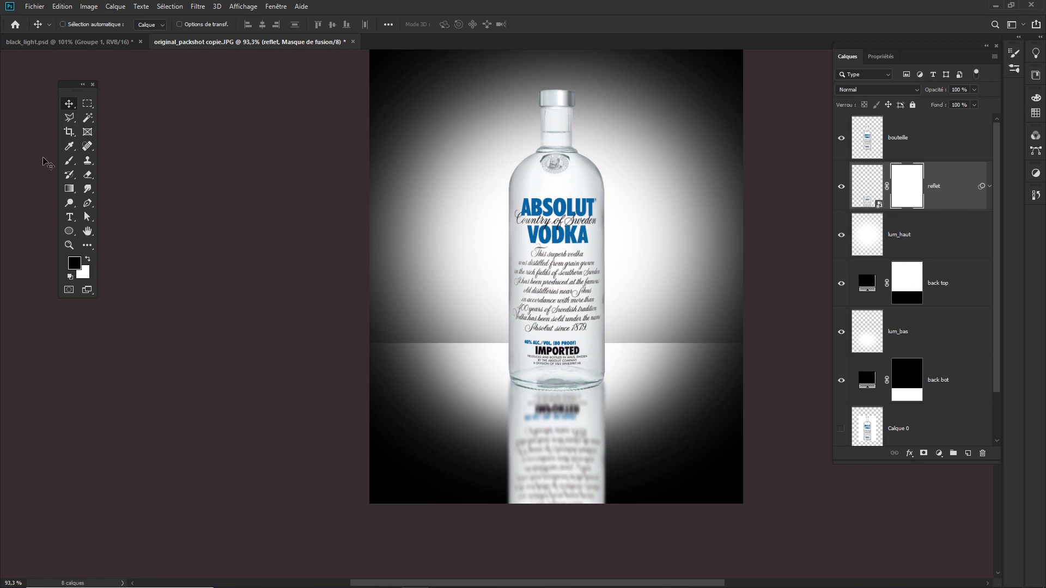
click(75, 165)
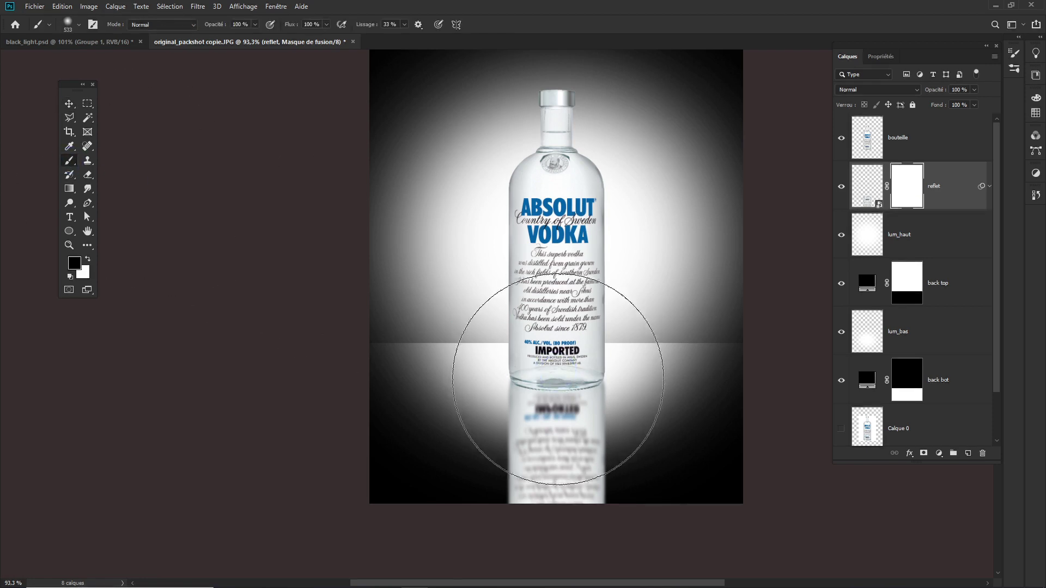
click(558, 383)
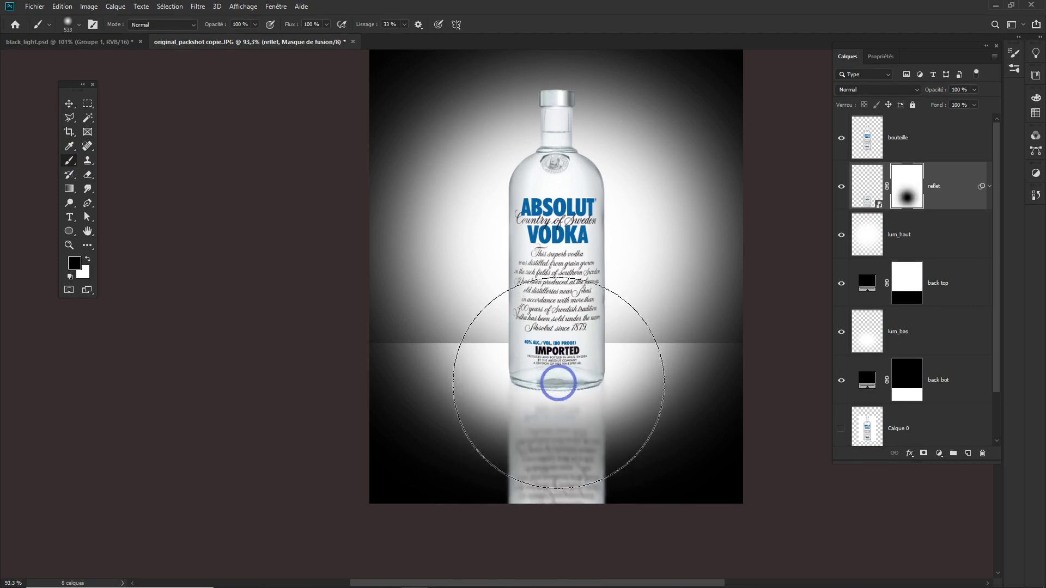
click(557, 370)
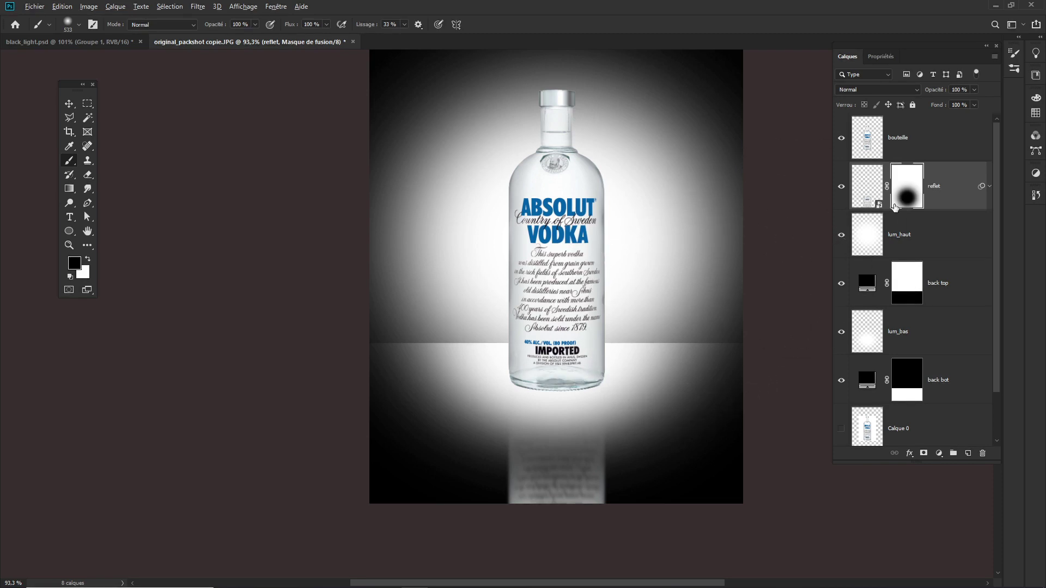
Preview the reflet mask on its own, then invert it
alt+click(908, 195)
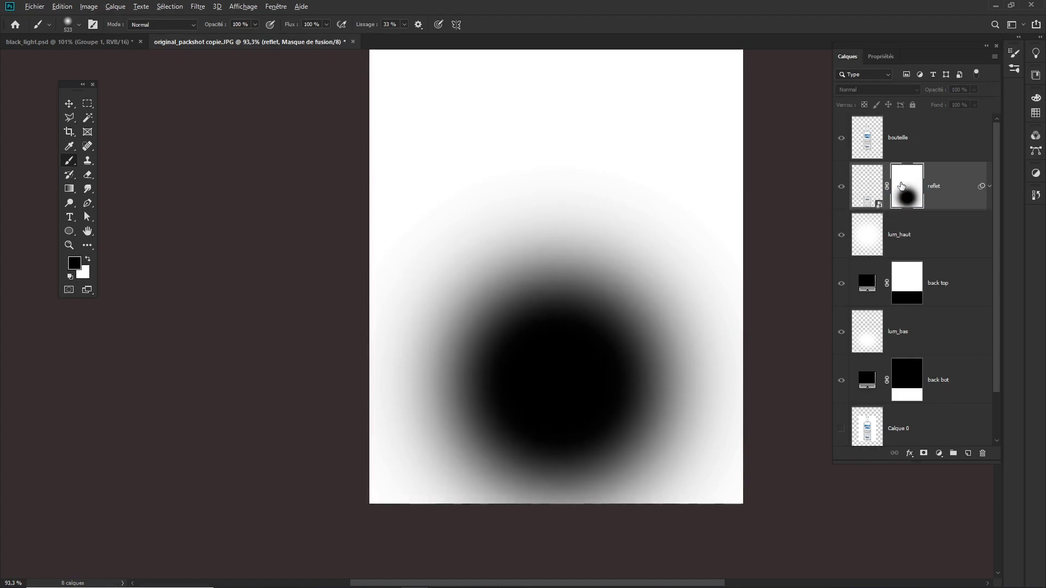
alt+click(899, 191)
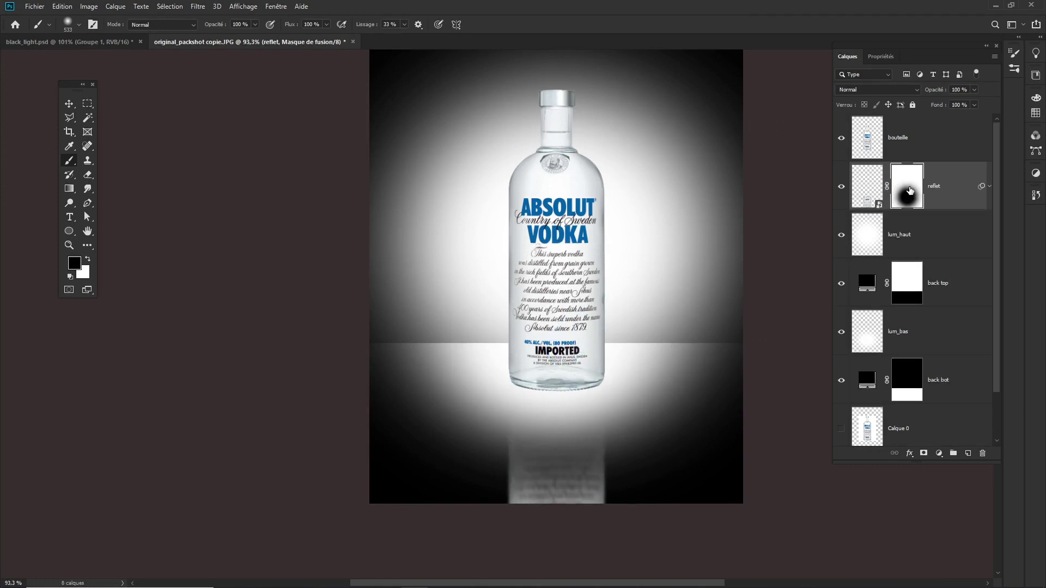
drag(910, 189, 895, 197)
key(ctrl+i)
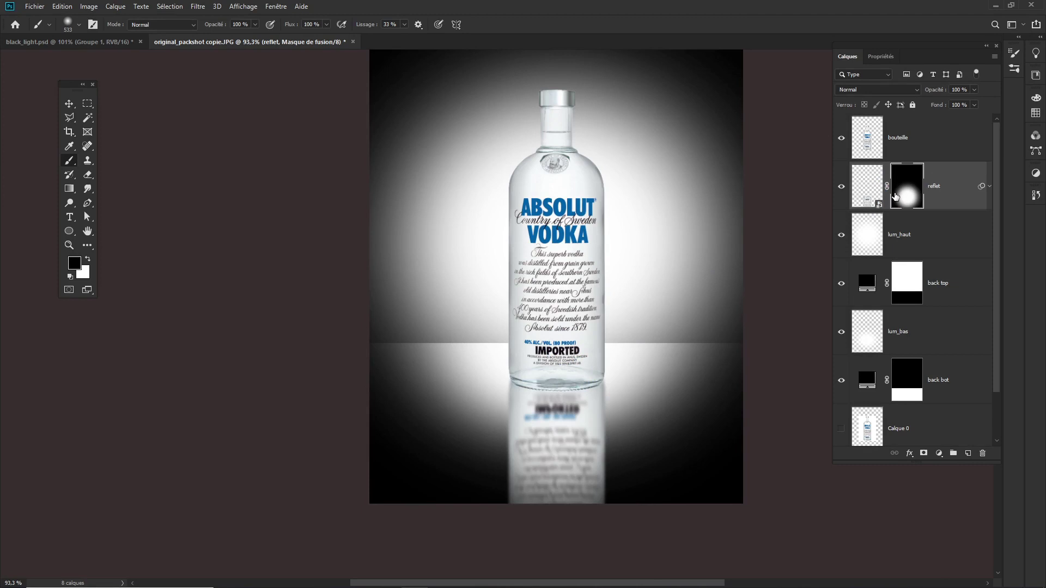
Unlink the reflet layer from its mask
drag(898, 194, 886, 191)
click(883, 188)
click(887, 188)
click(909, 189)
Move the reflet mask lower under the bottle and view the image at 100%
click(69, 103)
drag(542, 392, 555, 305)
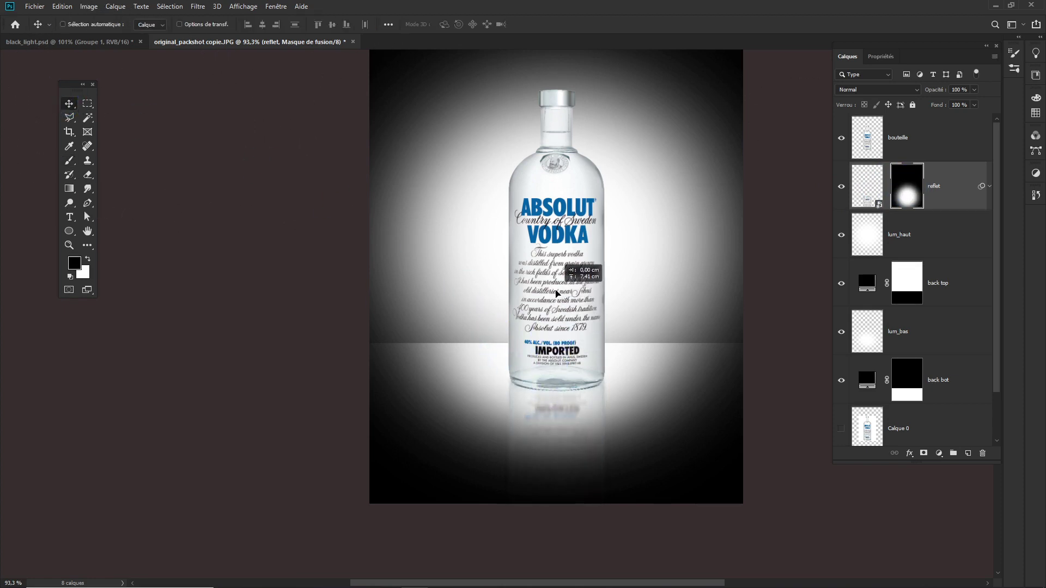
mouse_move(557, 296)
mouse_down()
mouse_move(558, 342)
mouse_move(556, 334)
mouse_up()
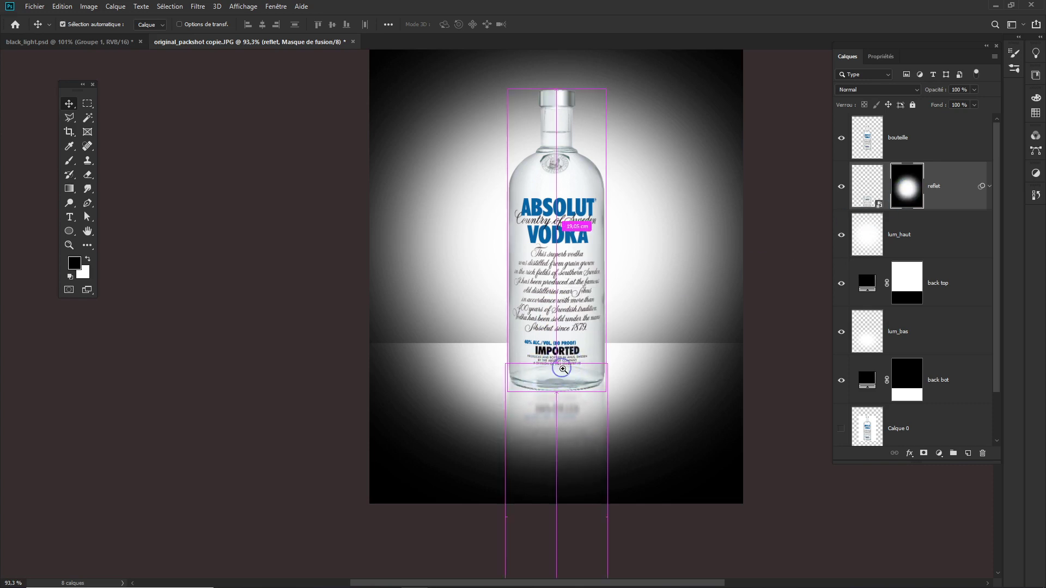
scroll(564, 363, up, 2)
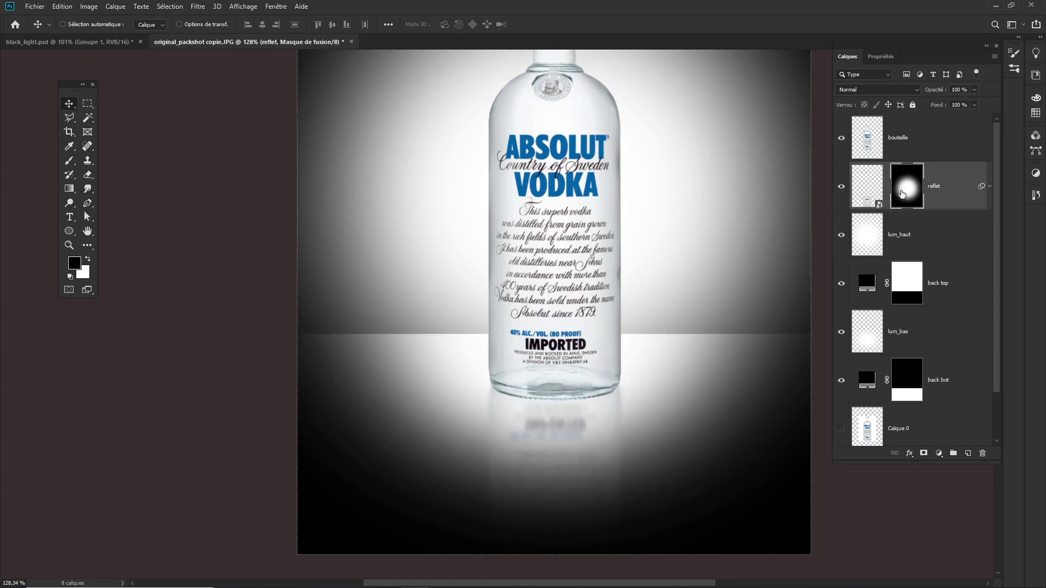
scroll(640, 369, down, 1)
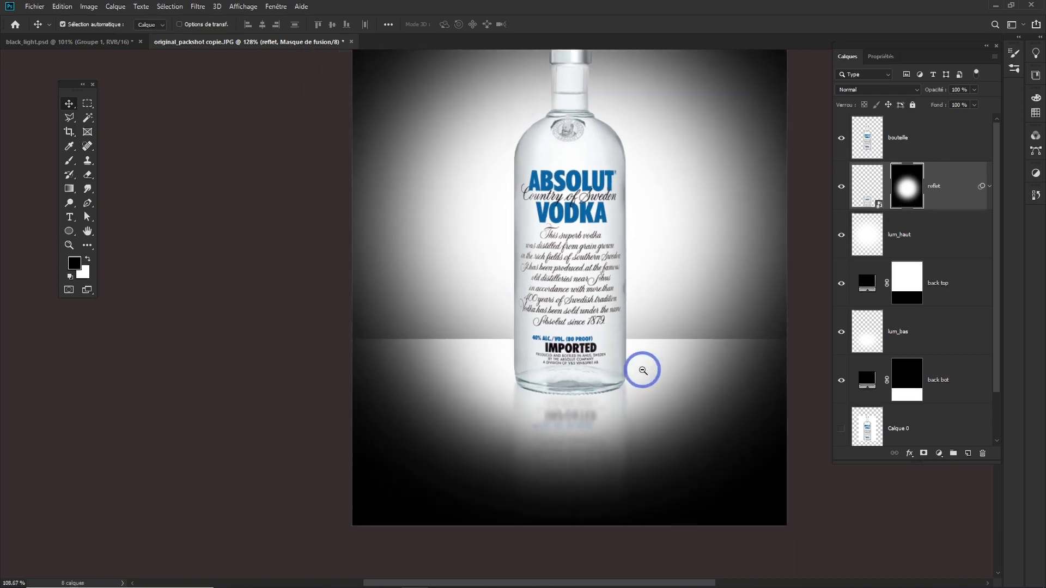
scroll(654, 349, down, 1)
scroll(627, 340, down, 1)
key(ctrl+1)
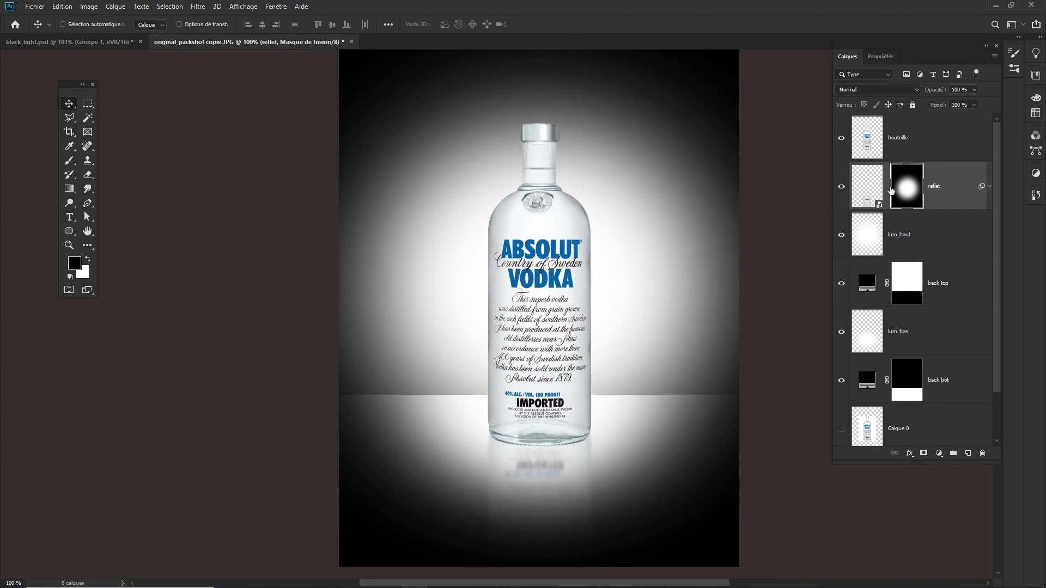
Add a new empty layer and set white as the painting colour
click(968, 453)
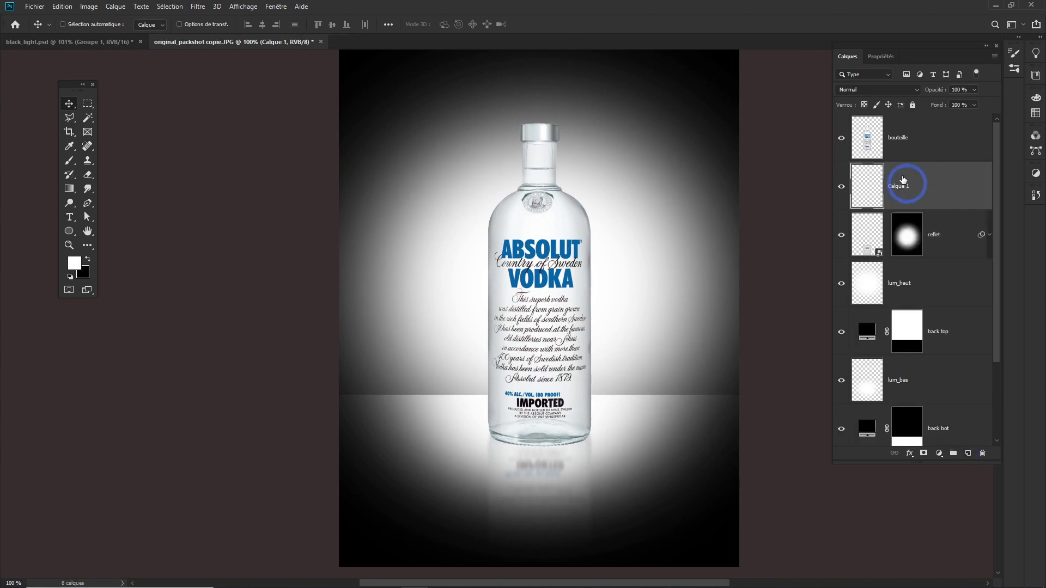
key(x)
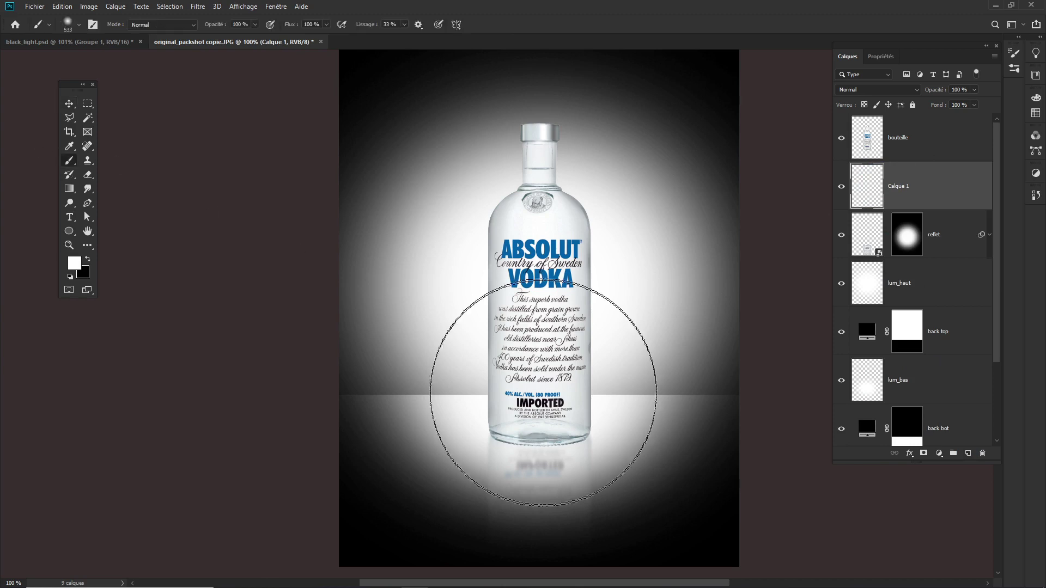
key(b)
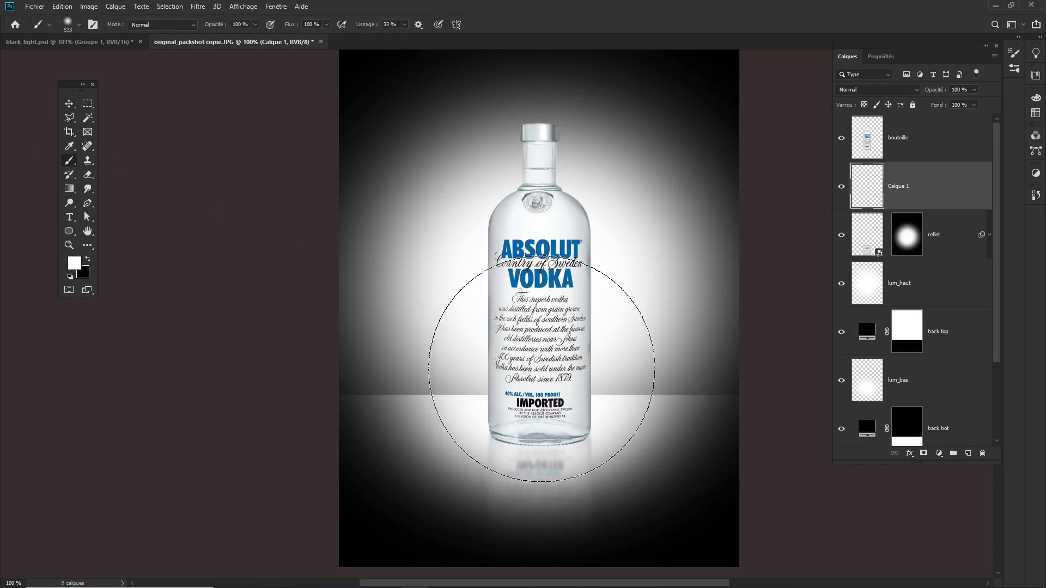
click(542, 369)
key(ctrl+z)
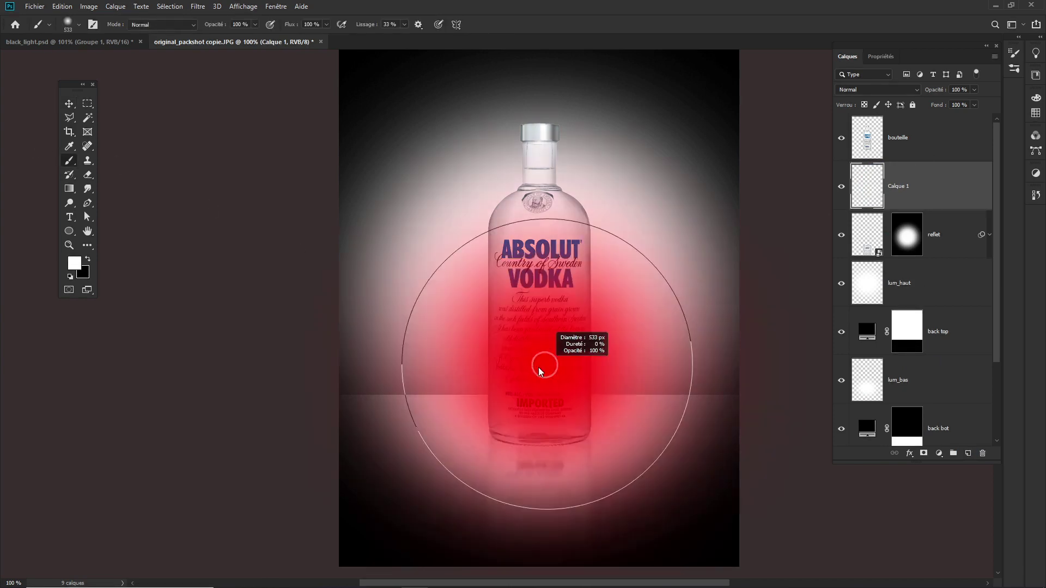
mouse_move(542, 369)
mouse_down()
mouse_move(524, 372)
mouse_move(547, 385)
mouse_up()
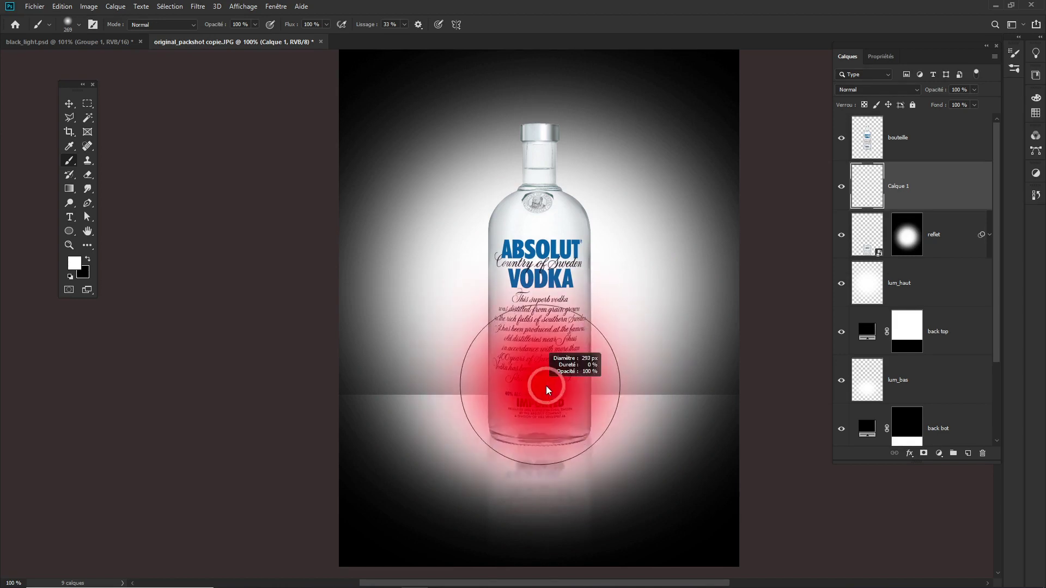
Draw an elliptical selection around the bottle base and fill it with white
click(87, 104)
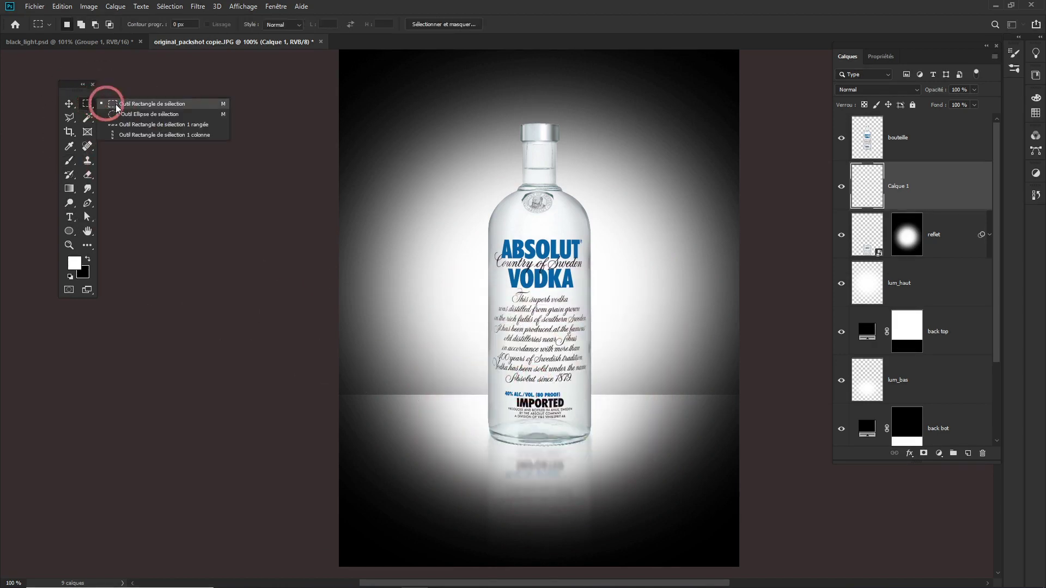
click(131, 112)
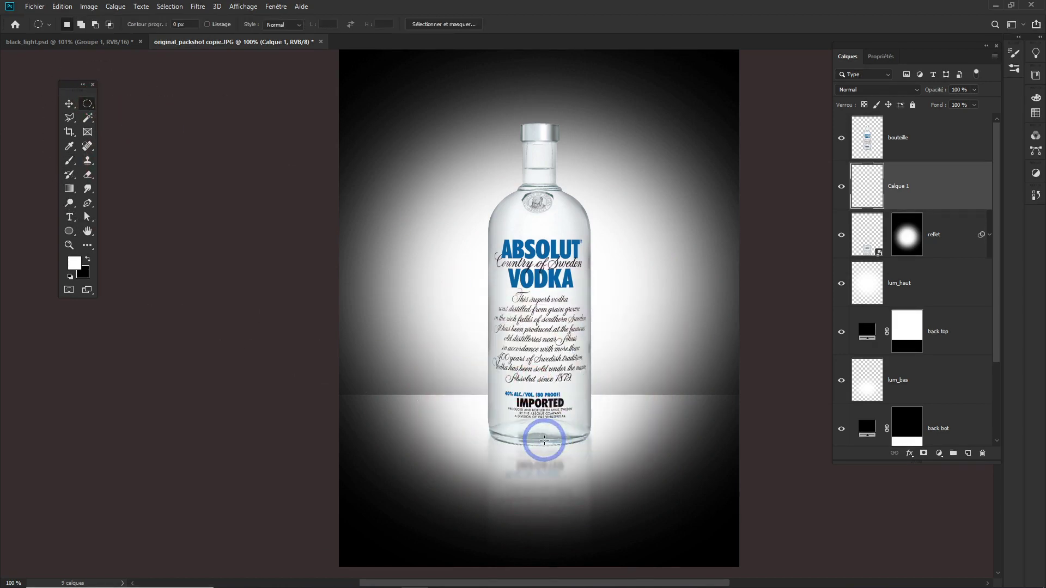
mouse_move(577, 461)
mouse_down()
mouse_move(501, 420)
mouse_move(482, 430)
mouse_move(550, 443)
mouse_up()
click(482, 430)
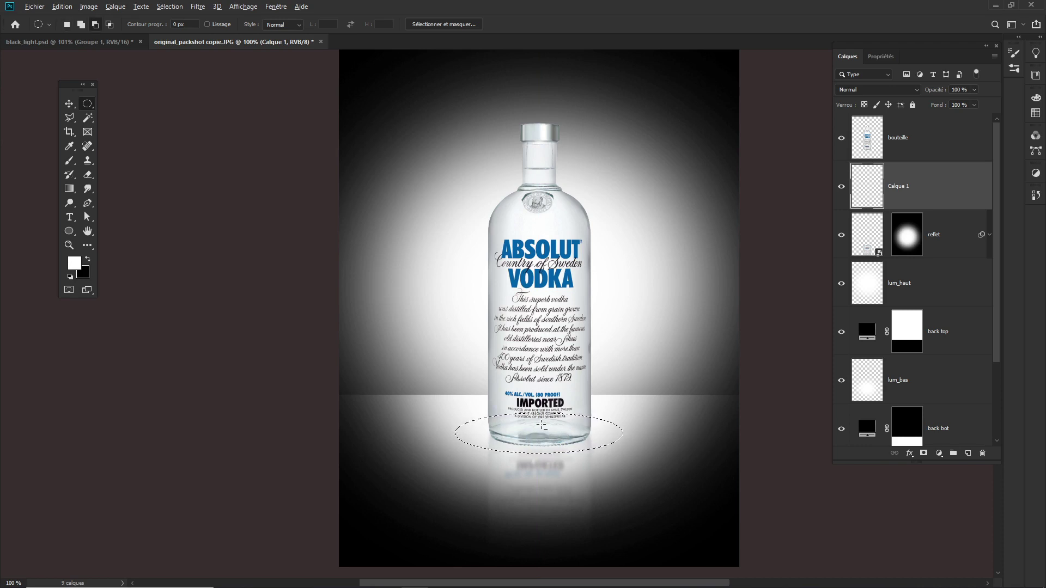
key(alt+BackSpace)
key(ctrl+d)
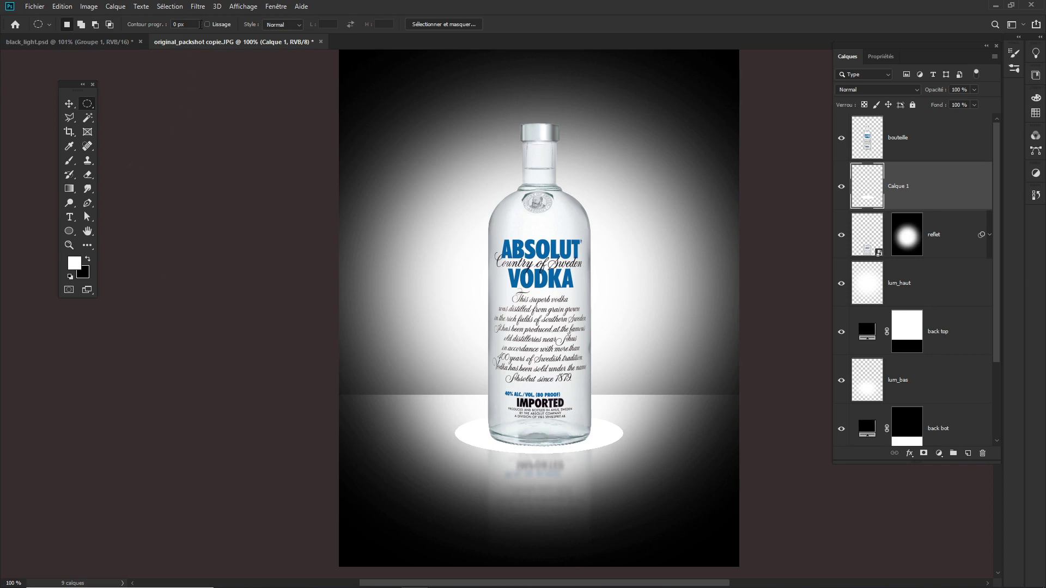
Gaussian-blur the white ellipse and resize it wider and slightly flatter
click(198, 7)
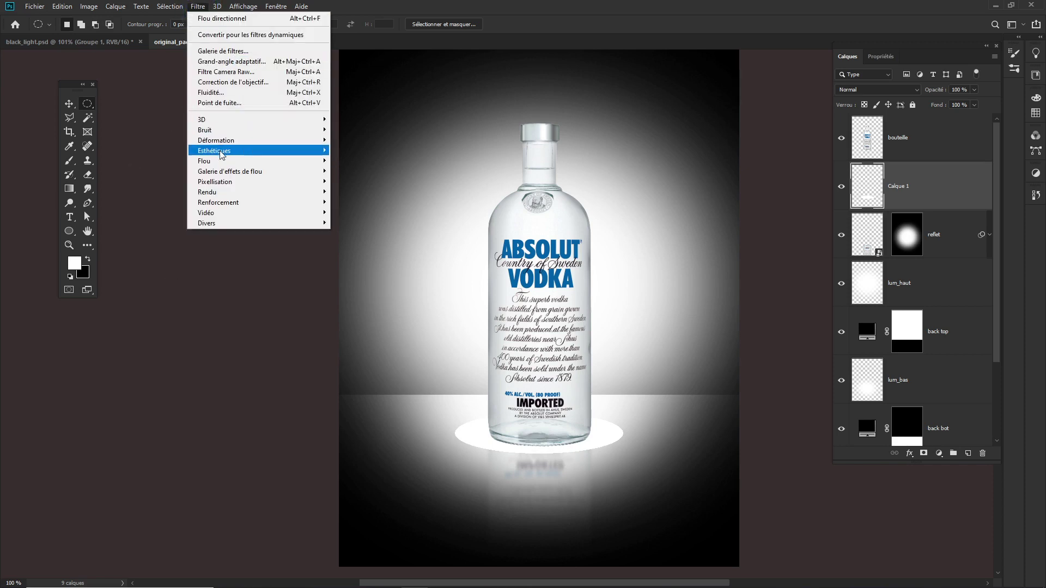
mouse_move(214, 161)
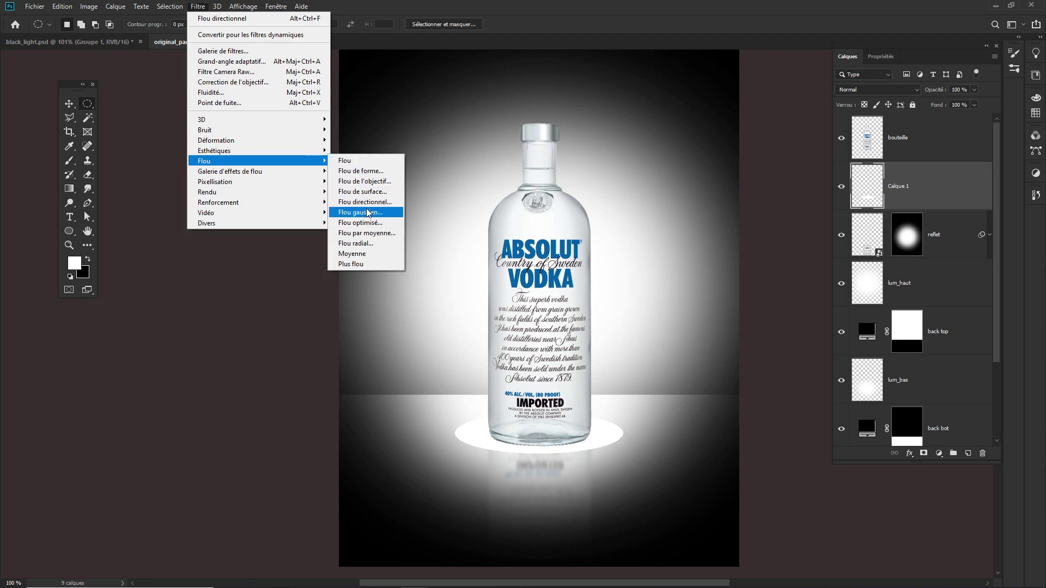
click(360, 212)
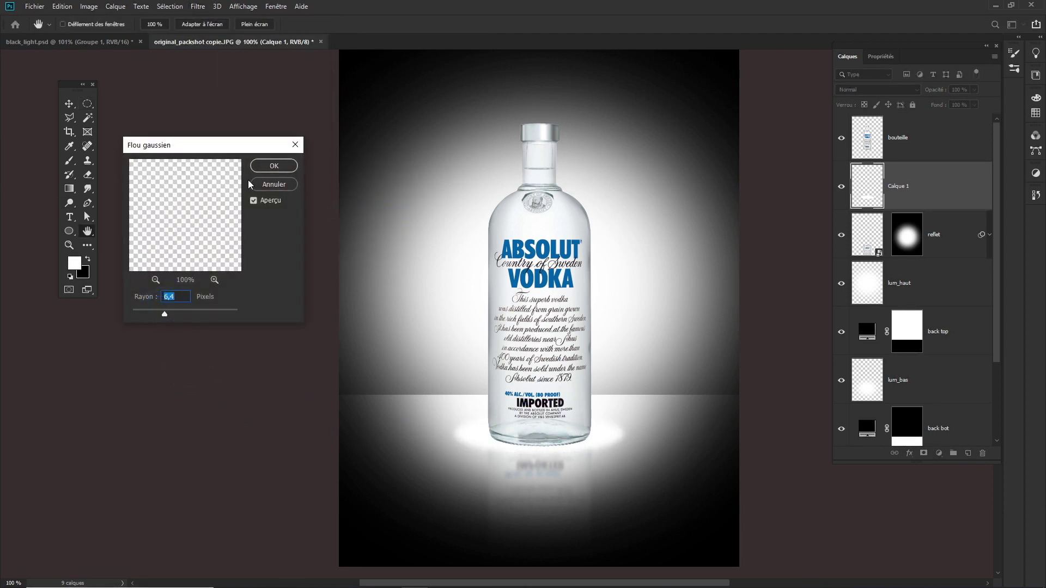
click(273, 166)
click(600, 403)
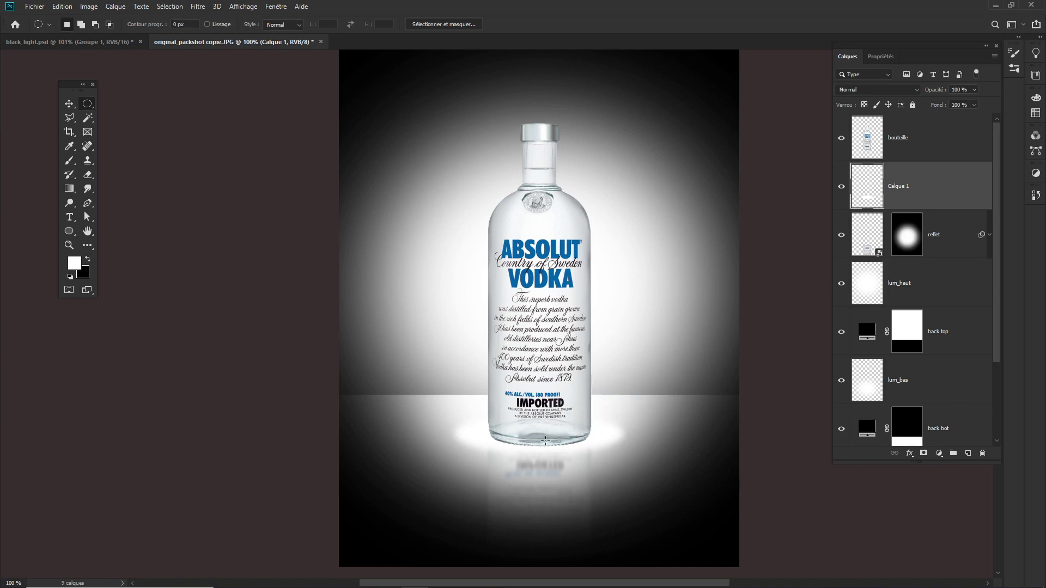
key(ctrl+t)
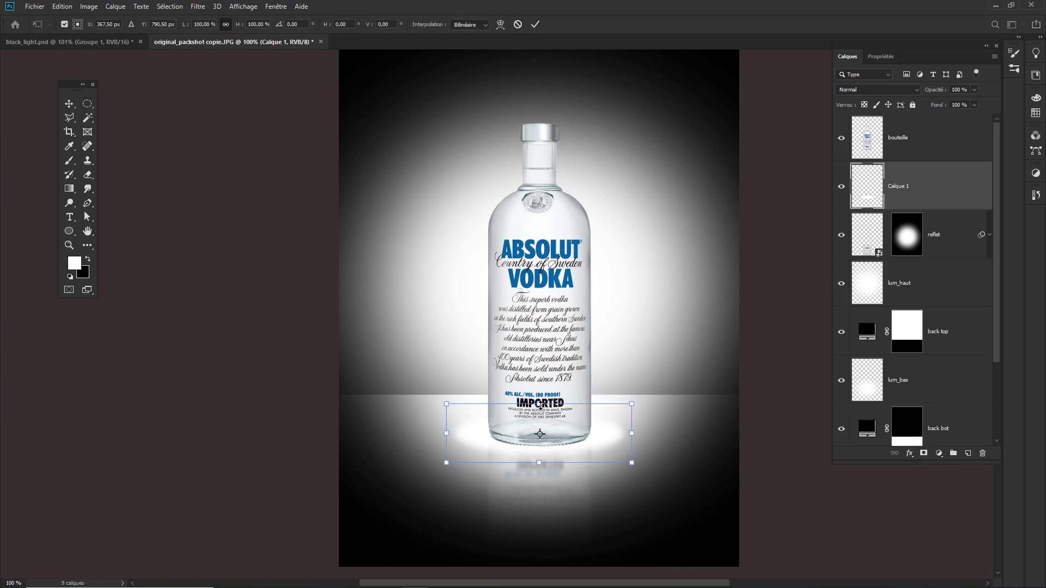
drag(538, 403, 539, 408)
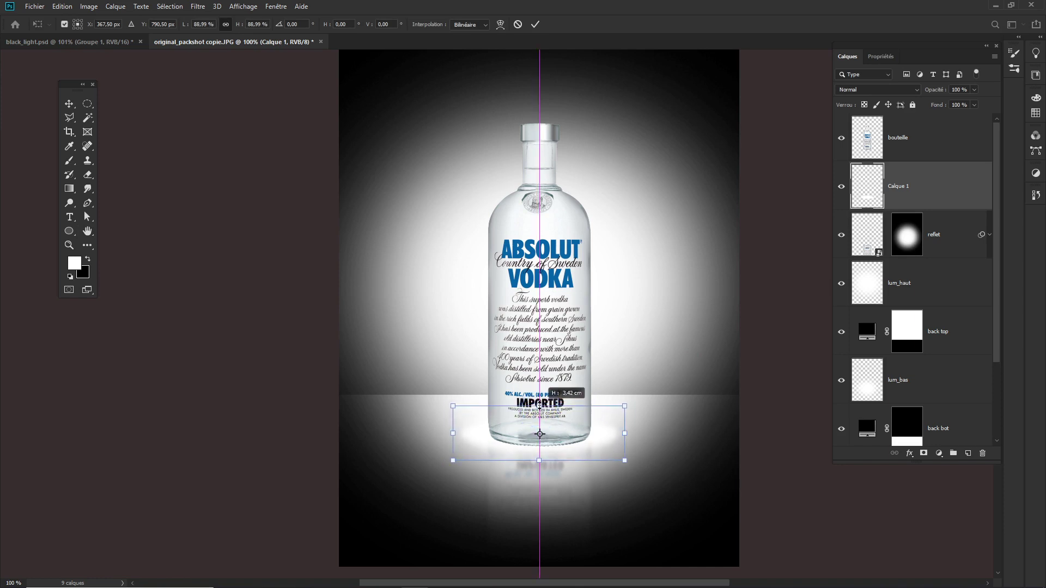
drag(632, 407, 653, 400)
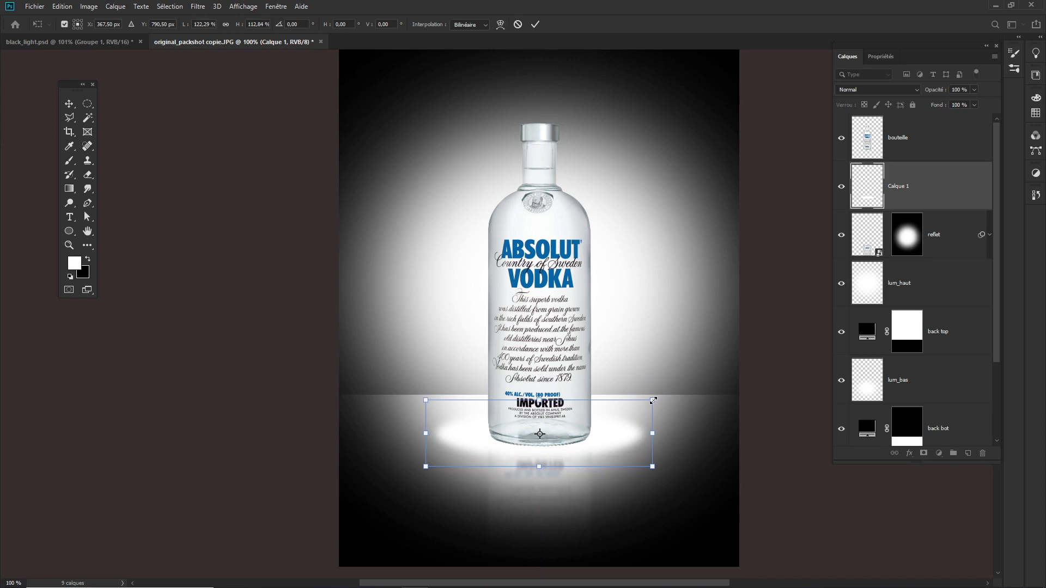
key(Return)
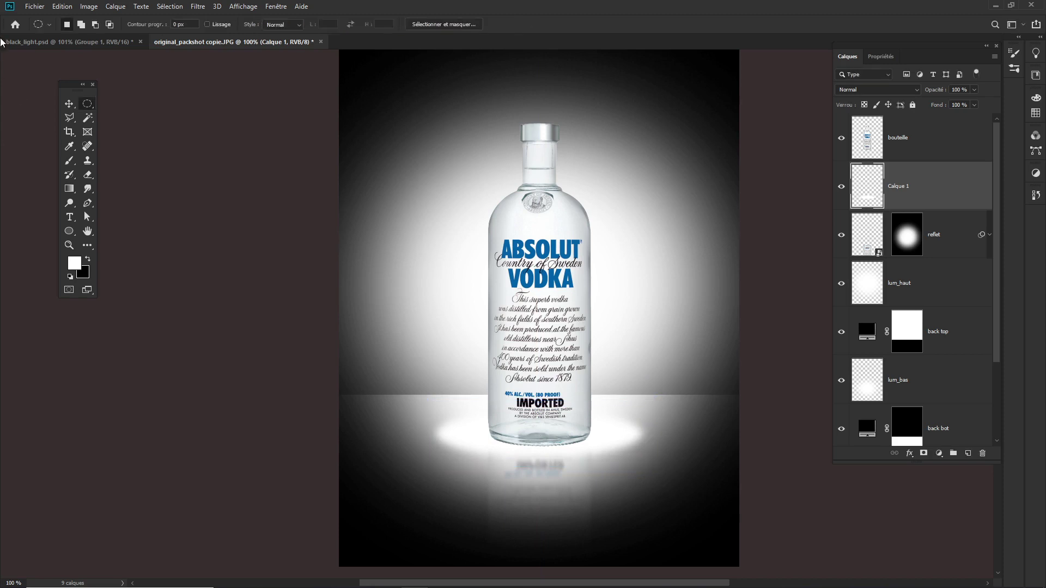
Blur the floor glow more strongly and squash it to about half height
click(197, 6)
mouse_move(205, 161)
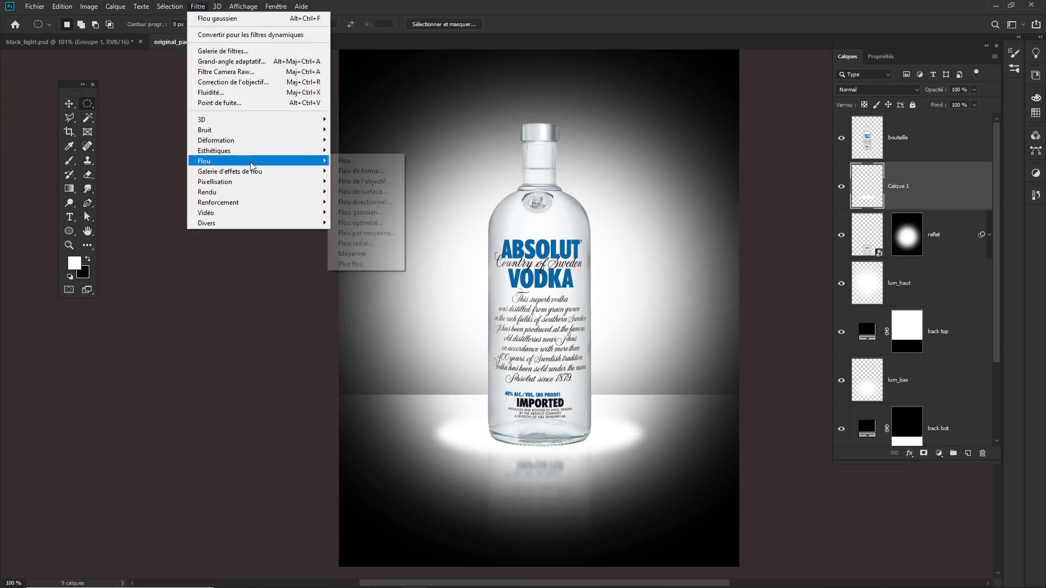
click(365, 213)
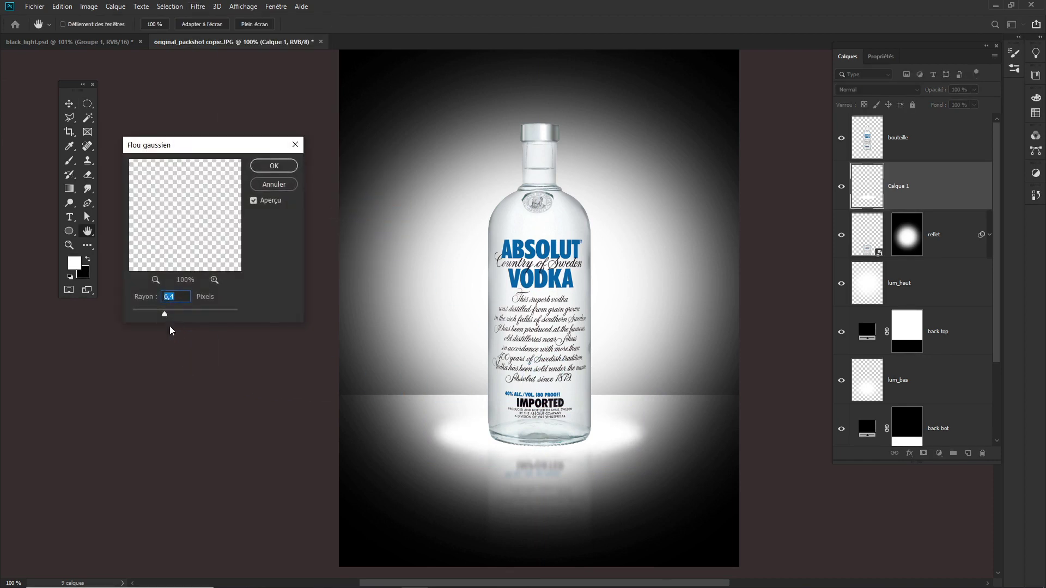
drag(179, 315, 182, 315)
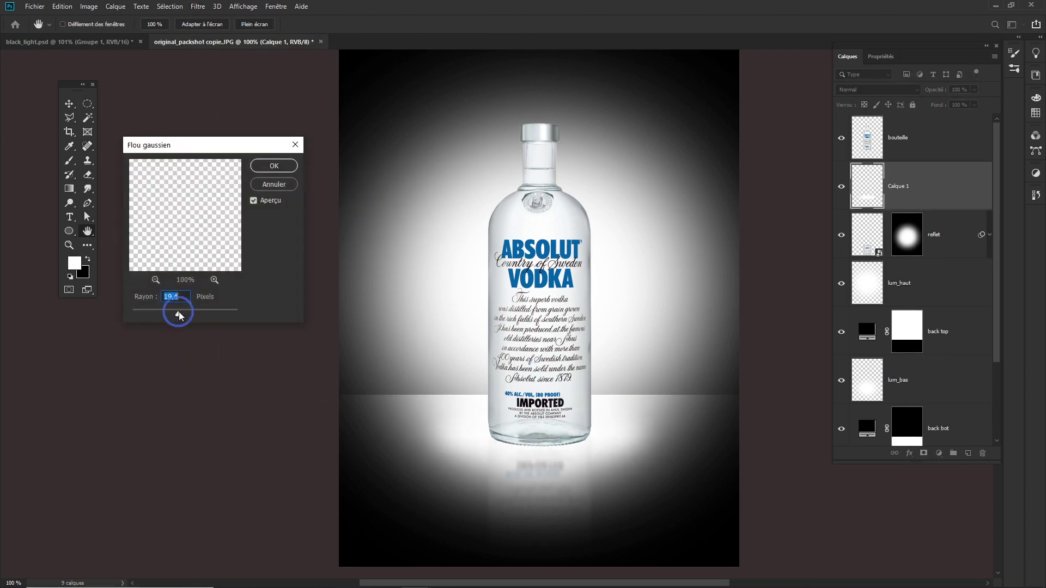
drag(181, 314, 186, 315)
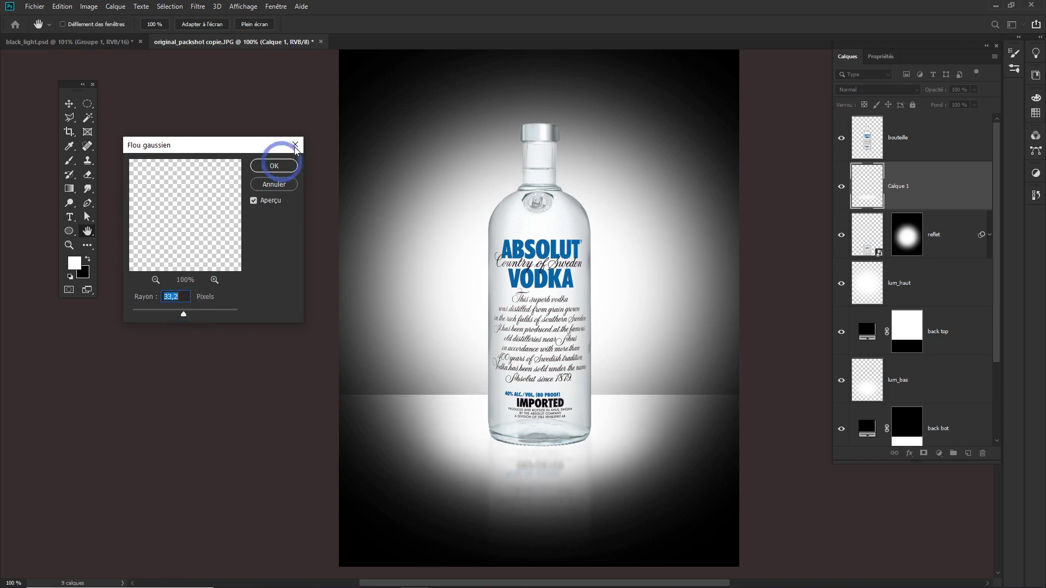
click(274, 166)
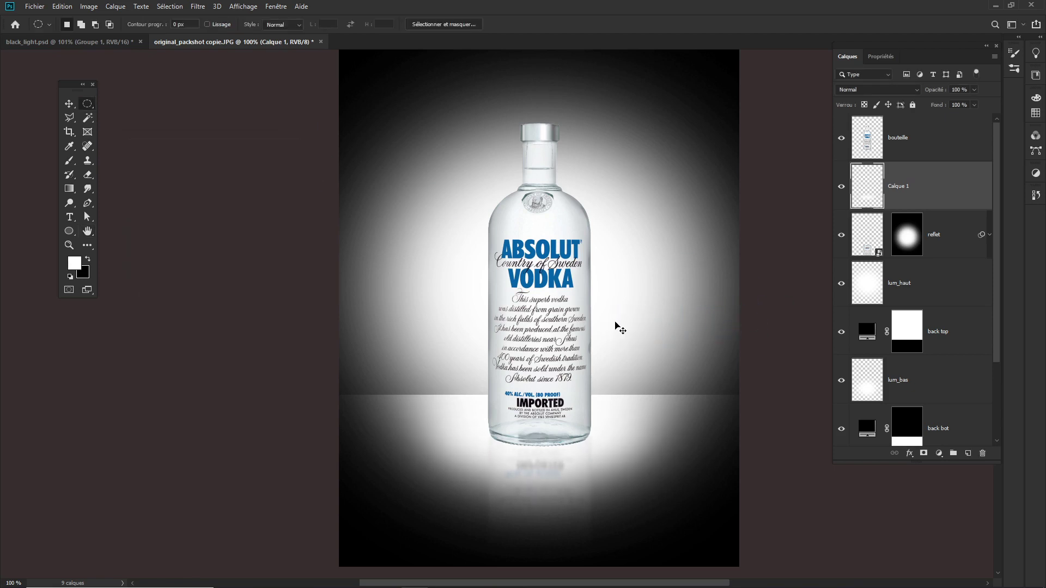
key(ctrl+t)
drag(542, 361, 538, 401)
key(Return)
key(m)
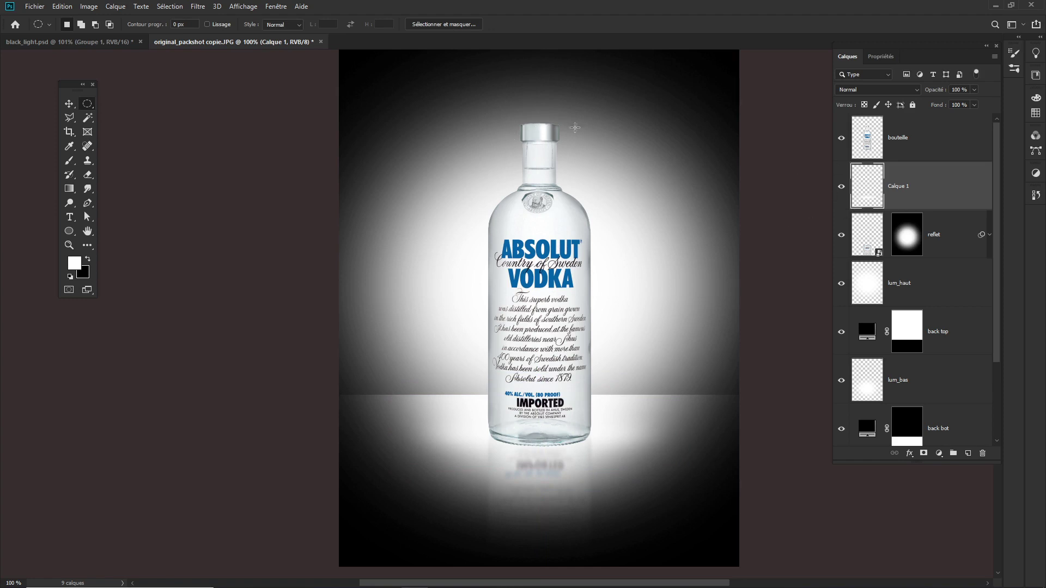
scroll(574, 264, down, 1)
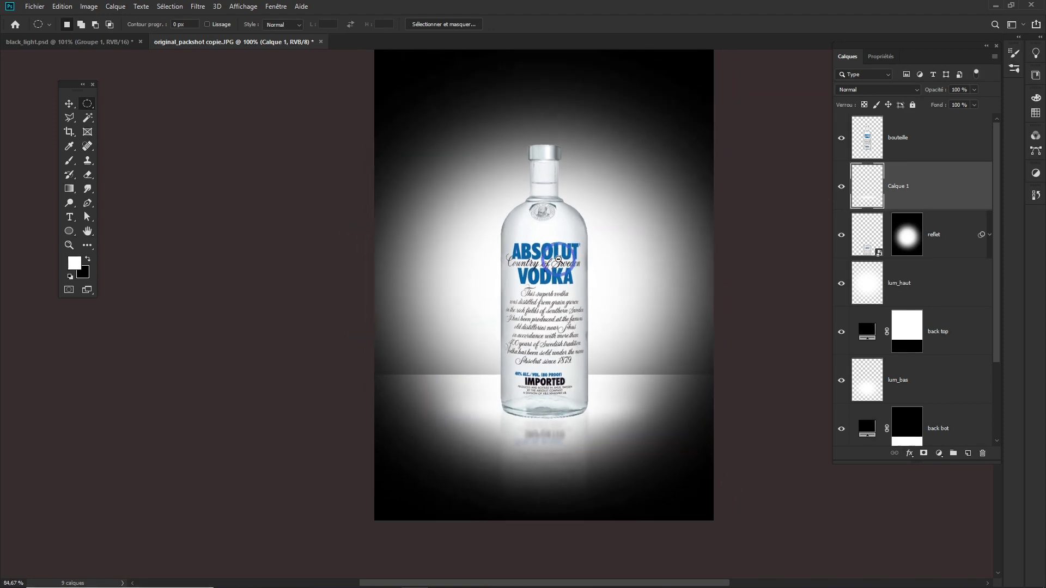
click(864, 141)
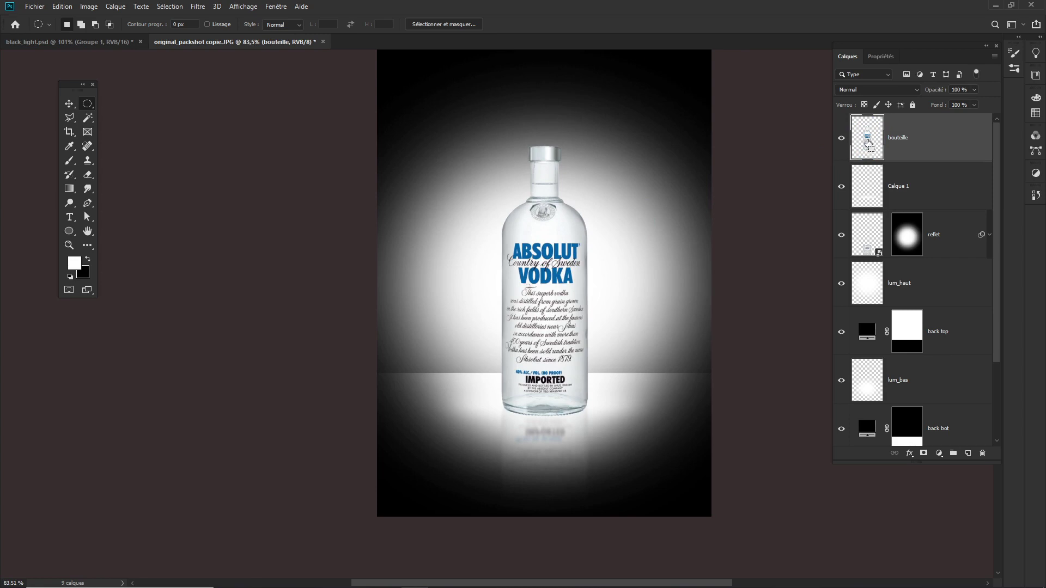
Fill the bottle's outline with white on a new layer above the floor glow
ctrl+click(869, 143)
click(899, 186)
click(968, 453)
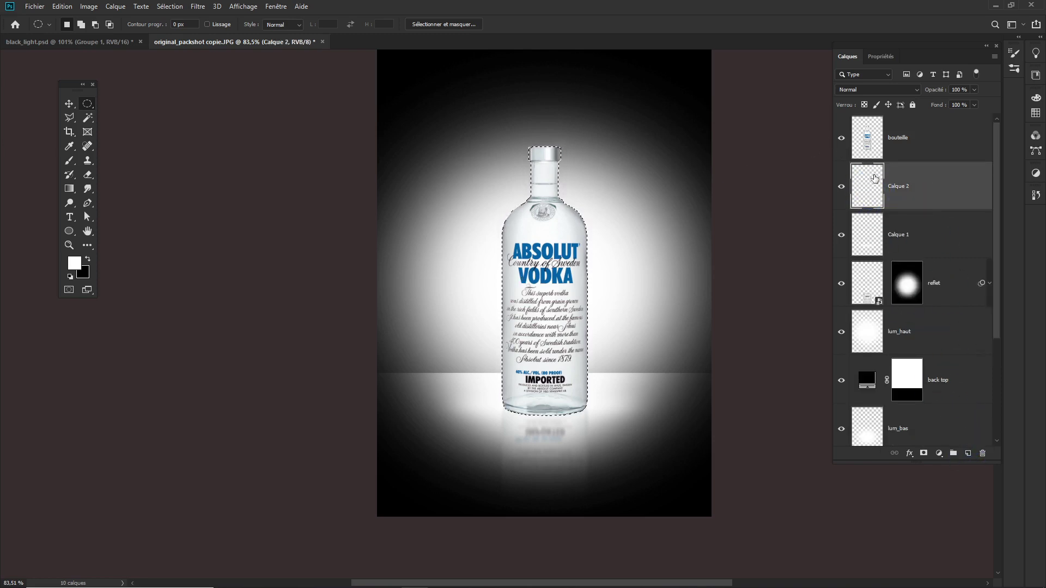
click(841, 138)
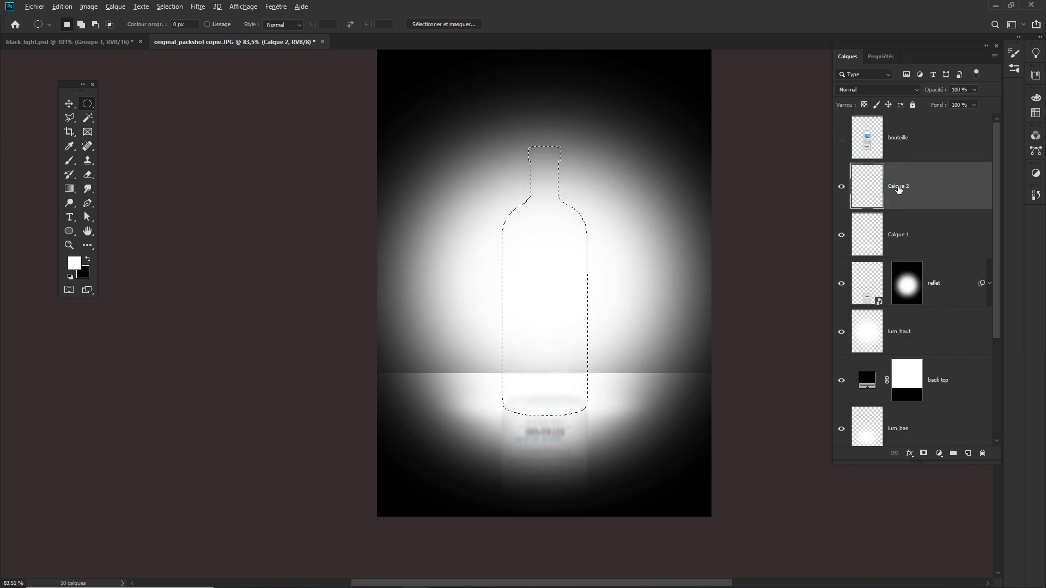
key(alt+BackSpace)
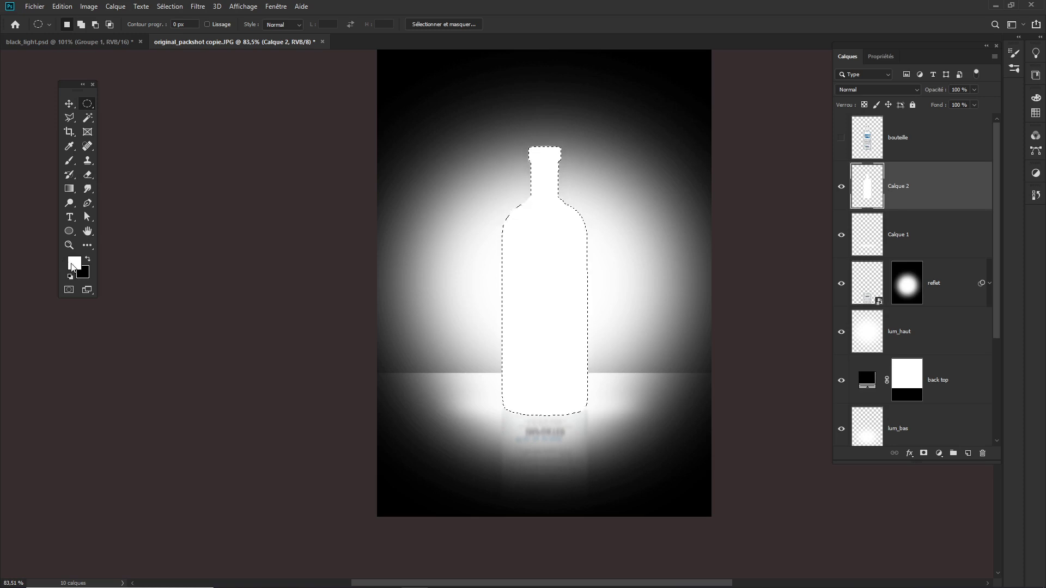
key(ctrl+d)
click(841, 139)
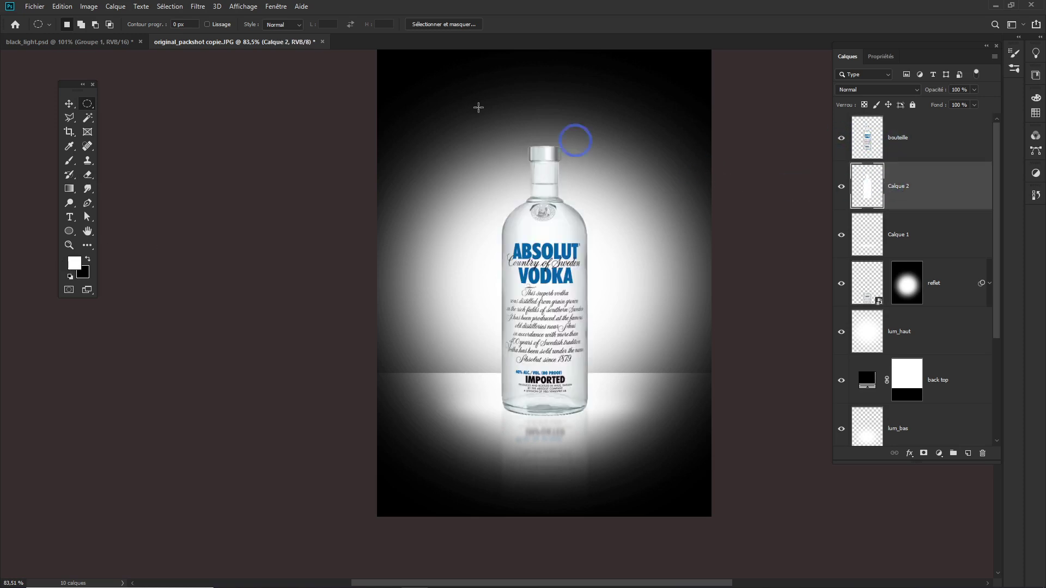
Gaussian-blur the white silhouette and enlarge it into a backlight glow
click(194, 14)
mouse_move(237, 161)
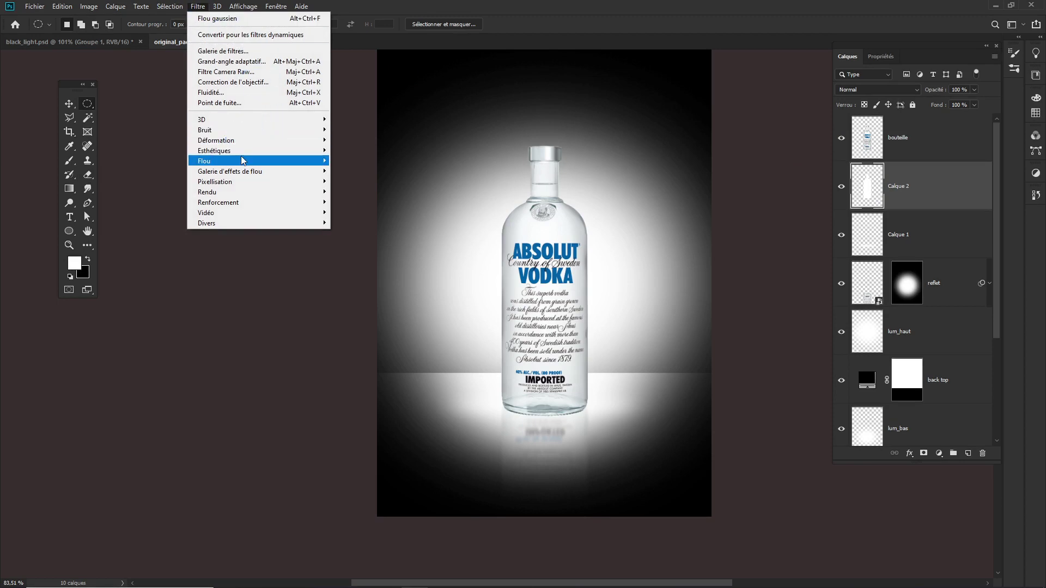
click(360, 212)
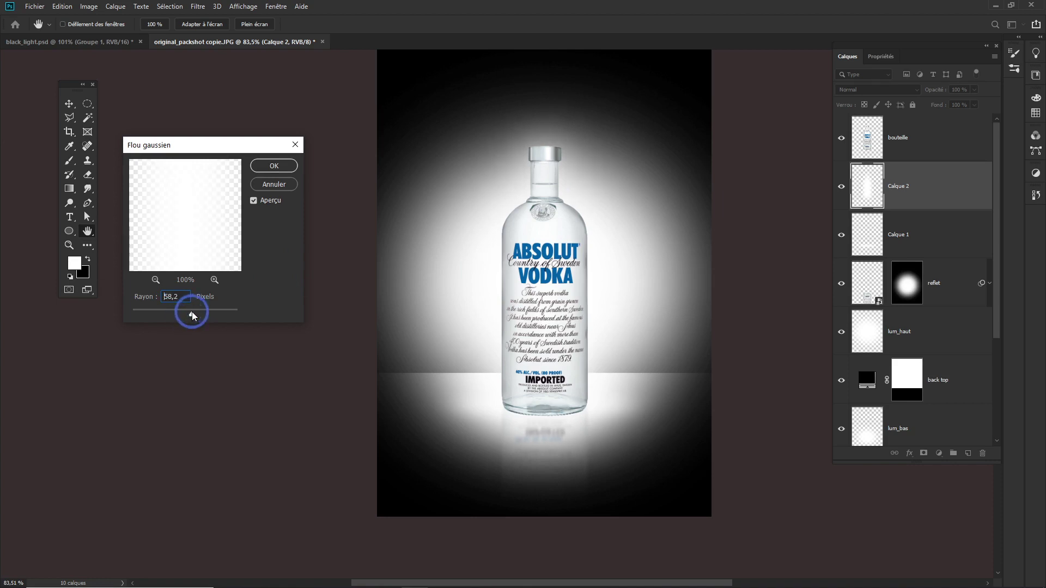
click(274, 166)
key(m)
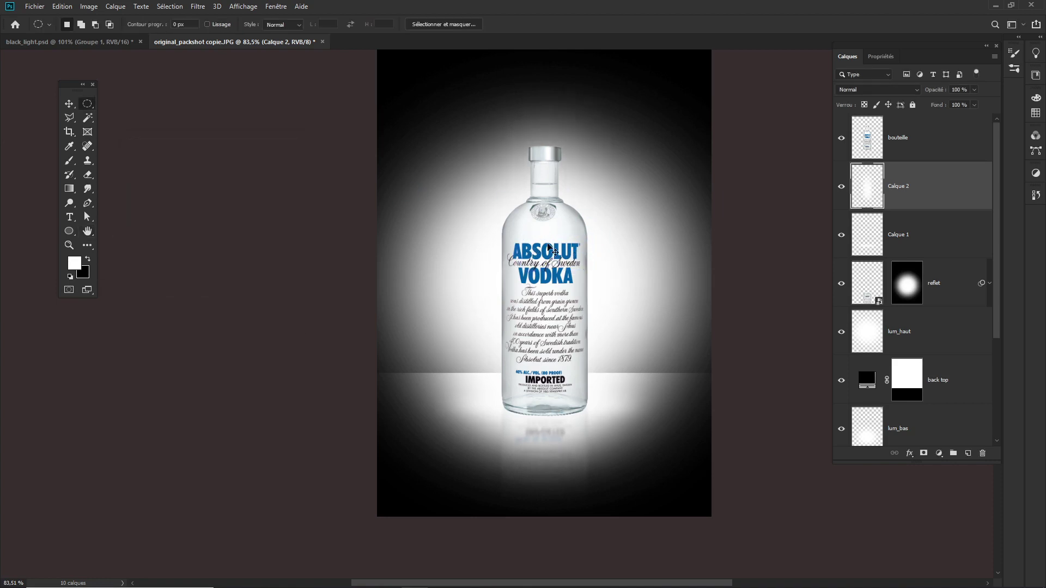
key(ctrl+t)
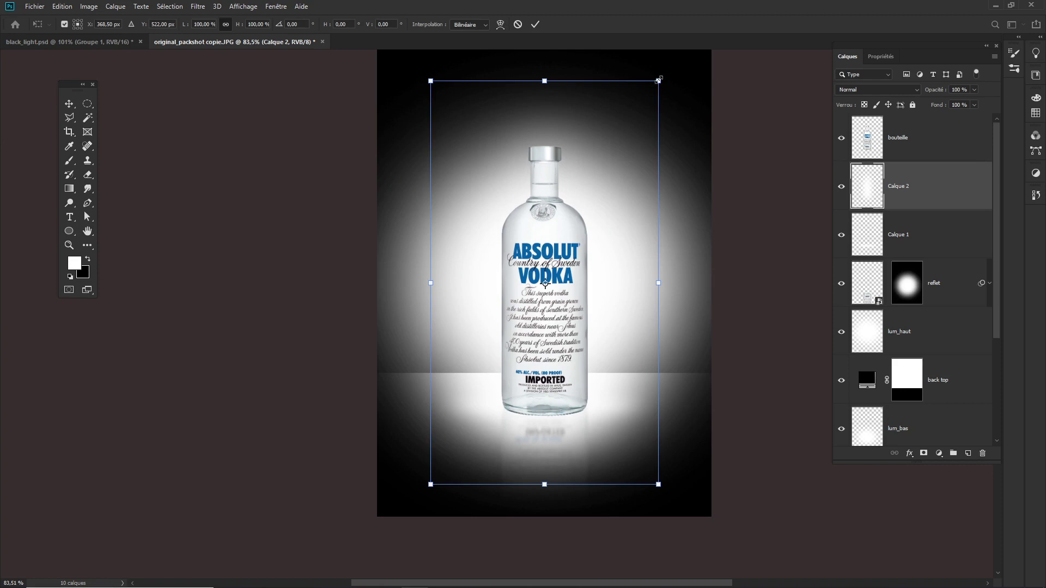
drag(658, 80, 696, 52)
key(Return)
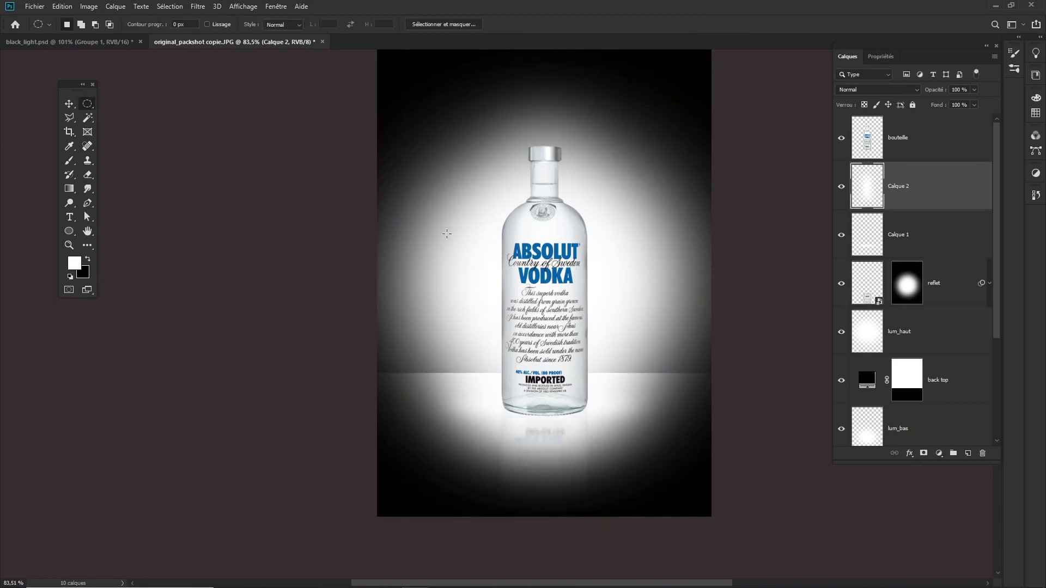
scroll(598, 243, down, 1)
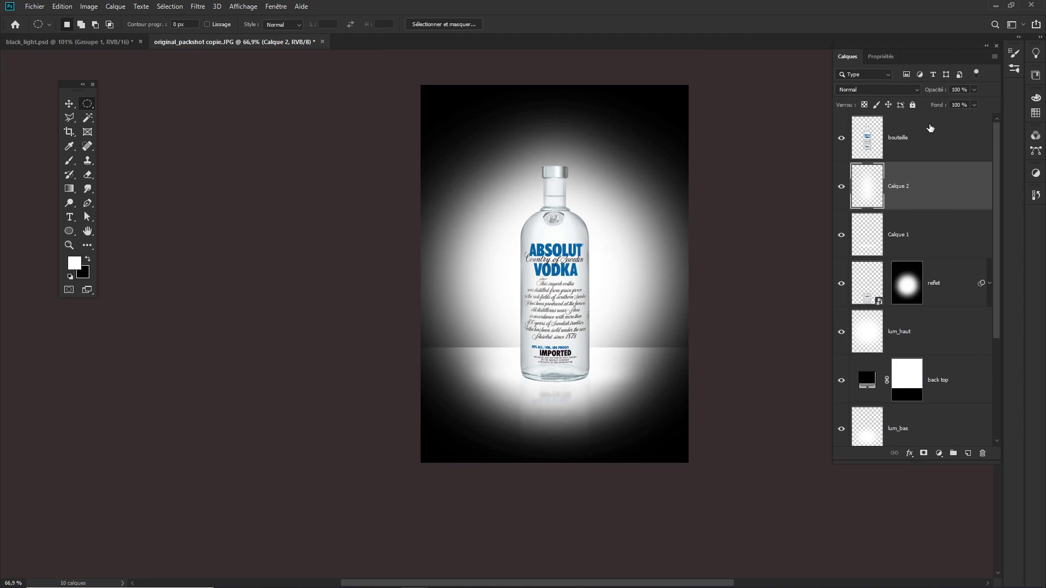
click(930, 140)
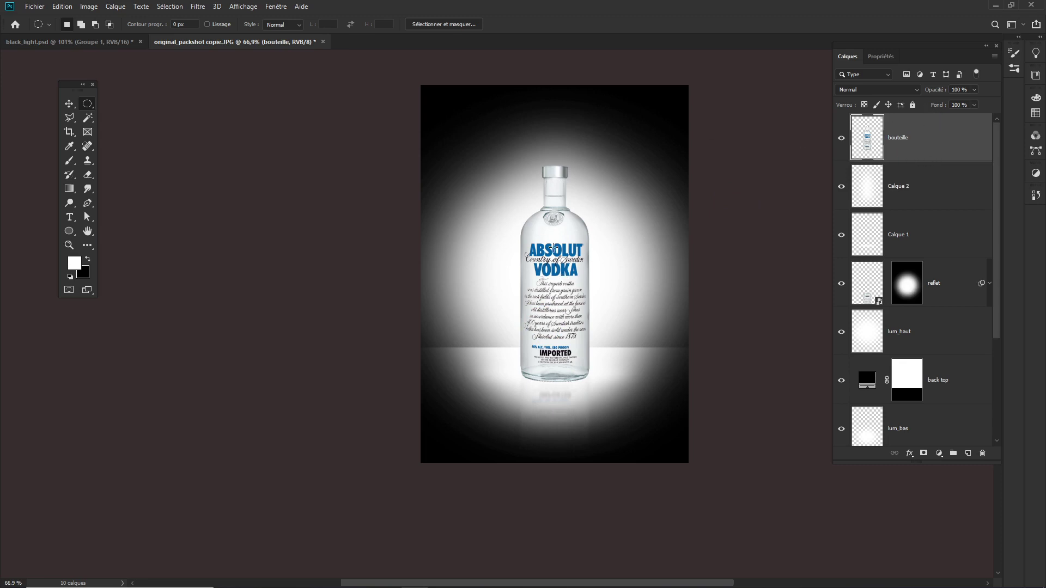
Fill a new Calque 3 layer with a lightened blue sampled from the ABSOLUT lettering
drag(546, 239, 564, 167)
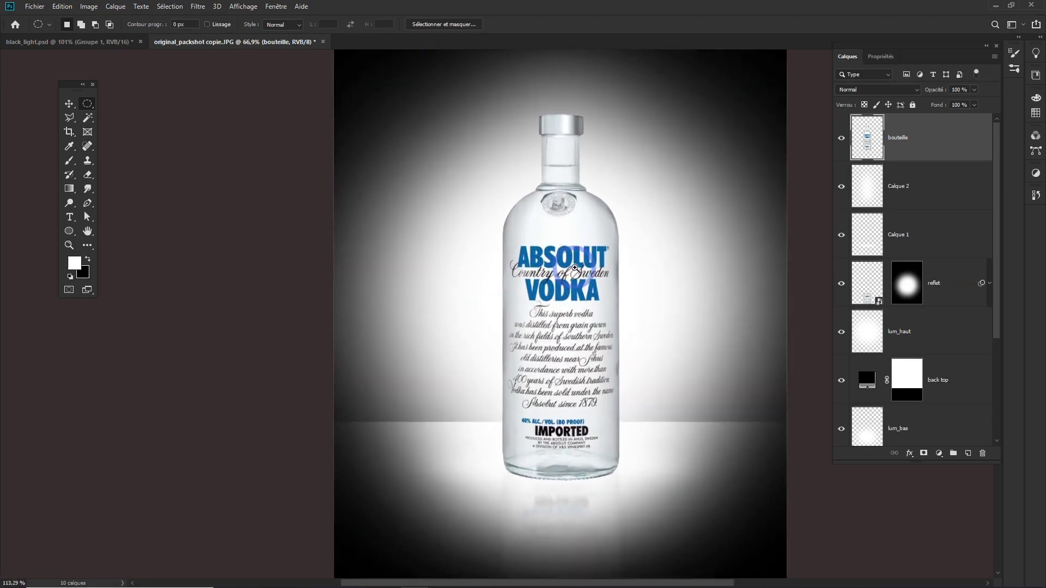
drag(627, 261, 552, 216)
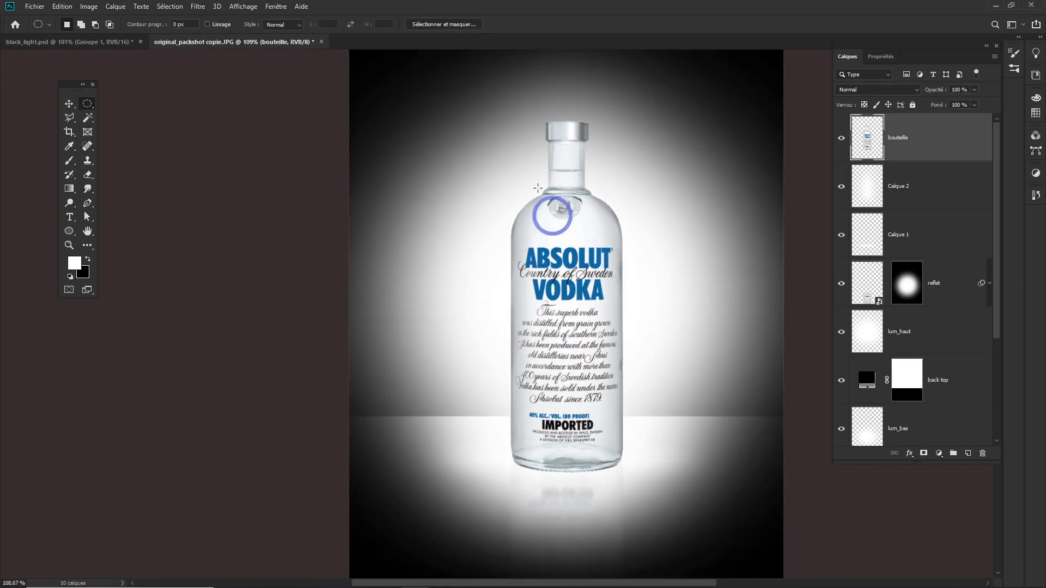
click(969, 455)
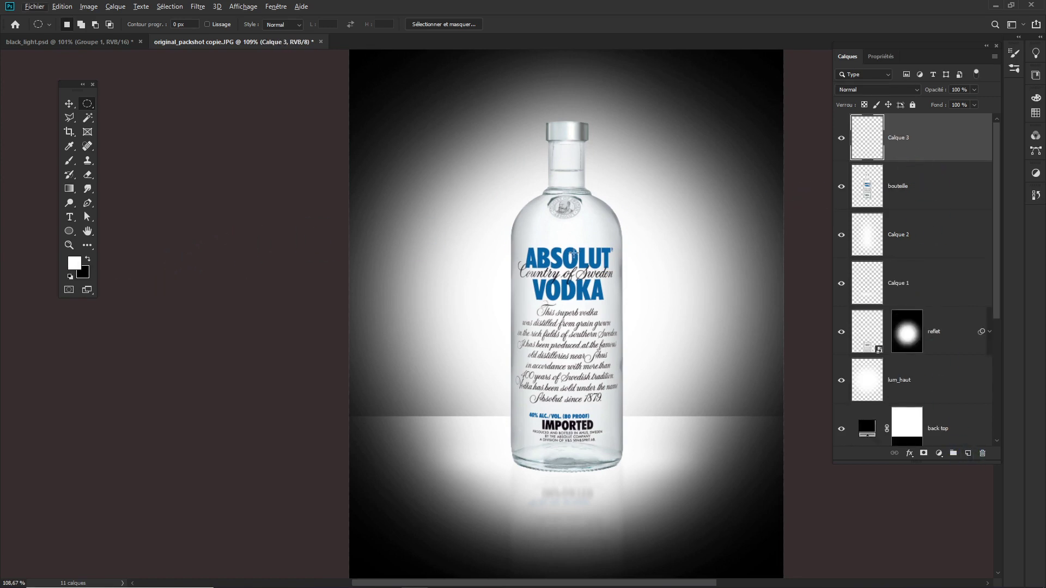
click(74, 263)
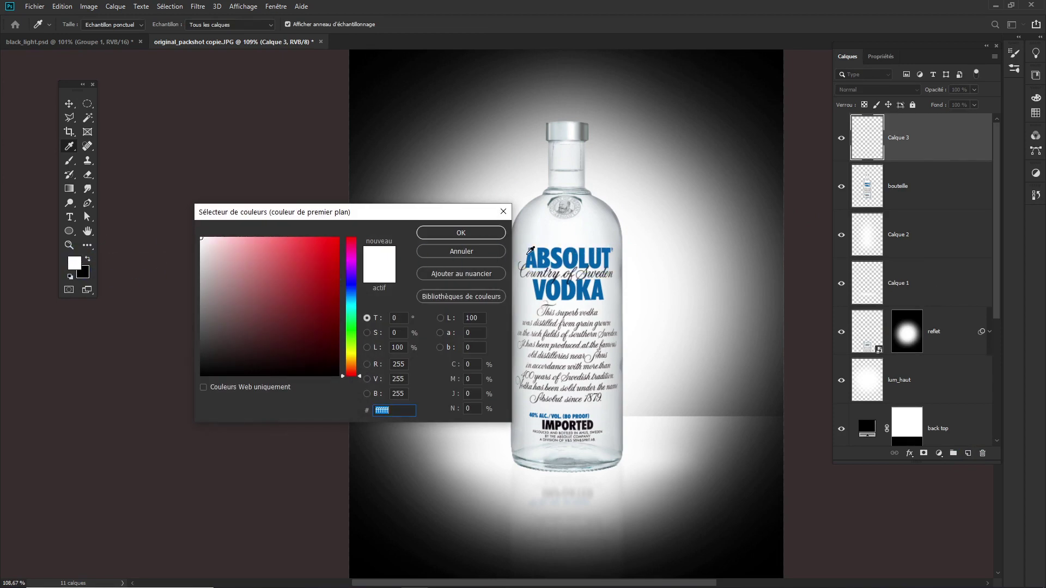
click(460, 251)
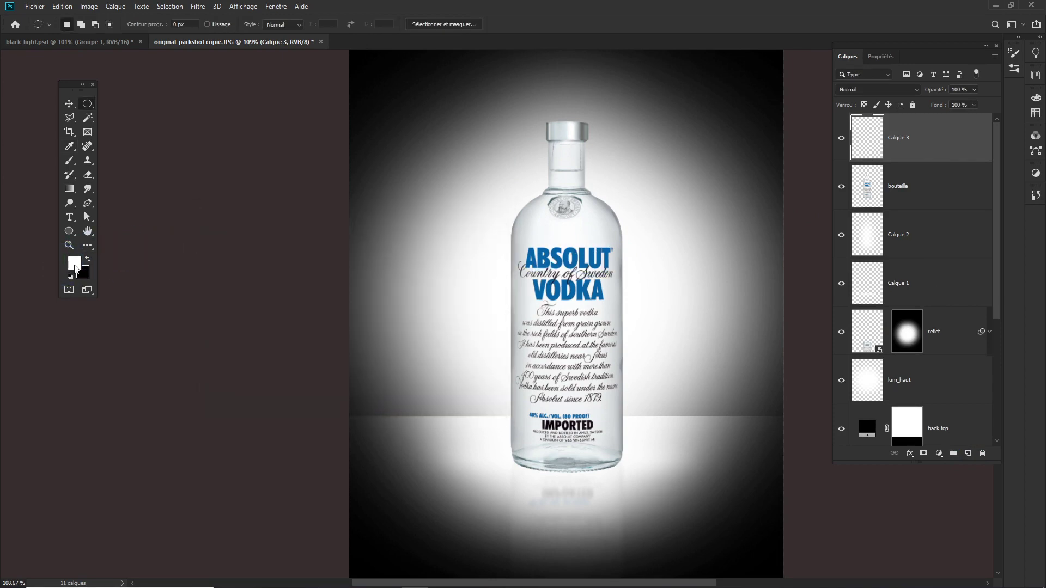
click(74, 263)
click(593, 255)
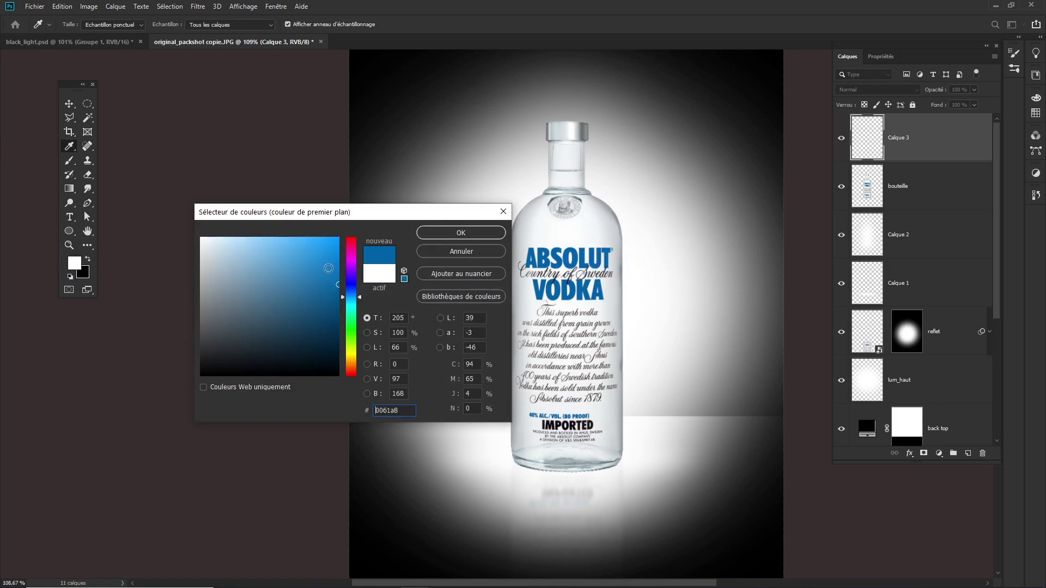
drag(333, 268, 320, 251)
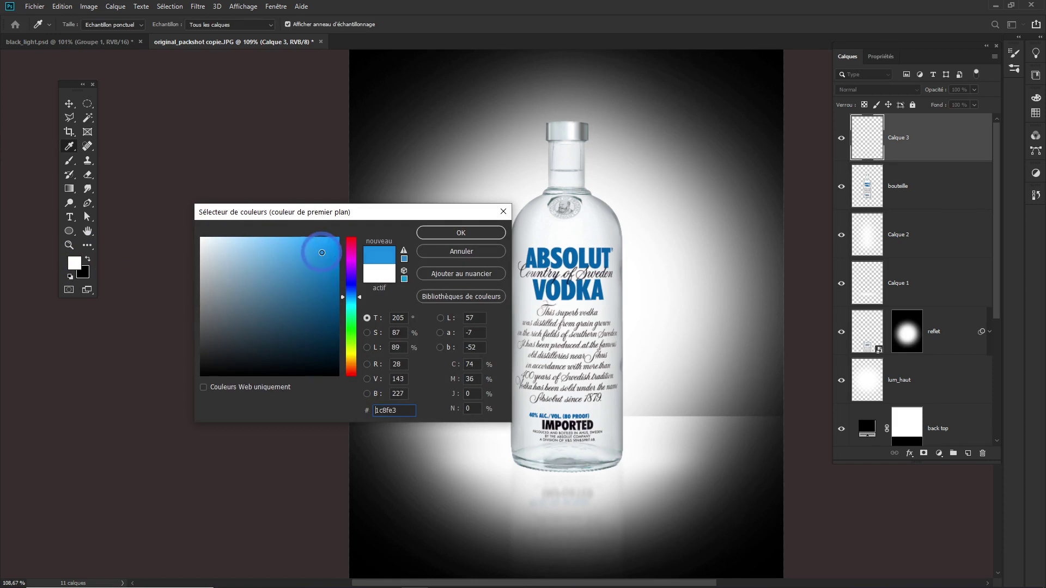
click(461, 233)
click(867, 176)
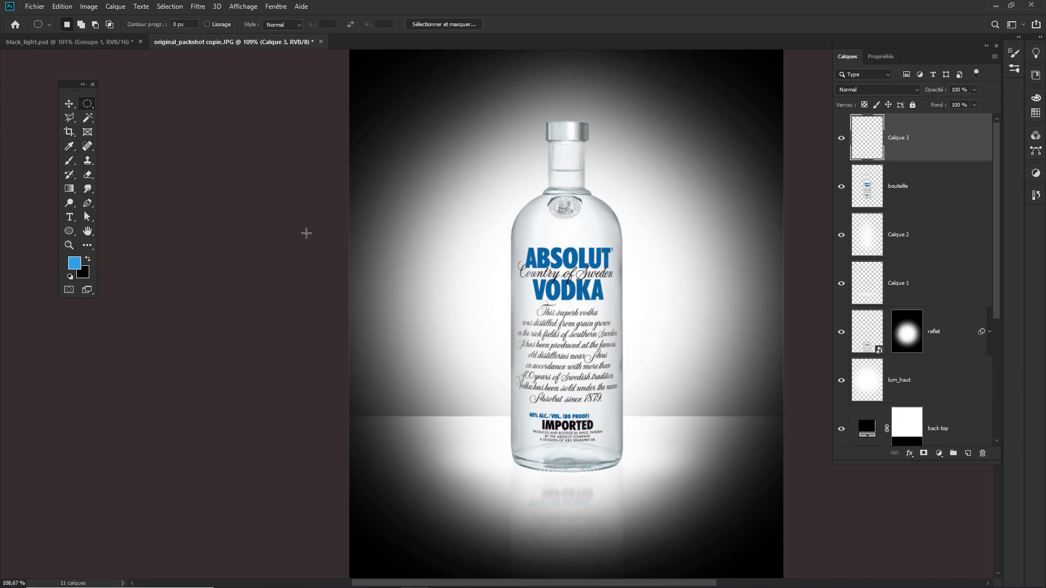
key(alt+BackSpace)
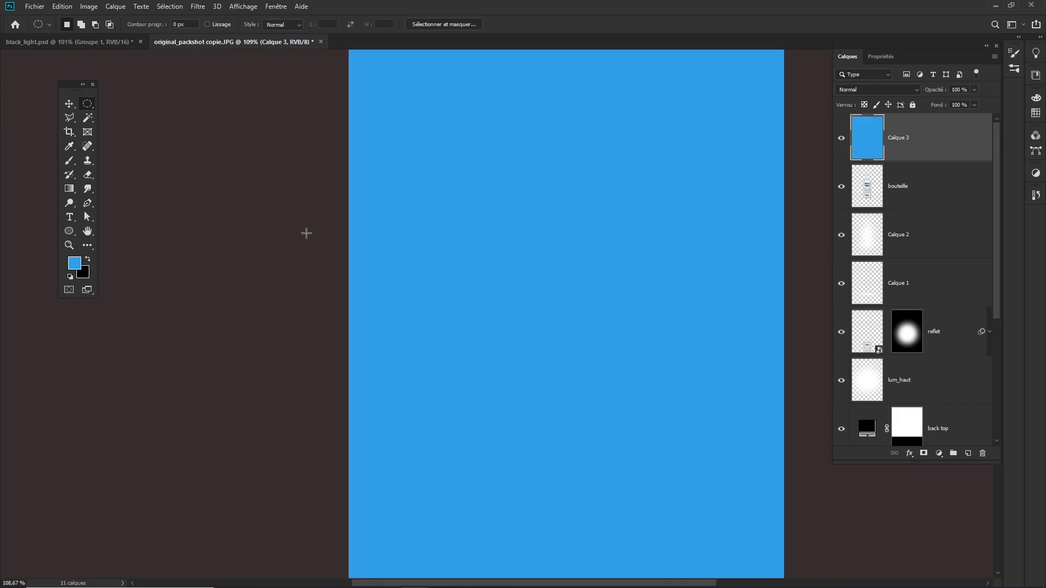
Set the blue layer's blend mode to Incrustation at 15% opacity
click(835, 87)
click(868, 91)
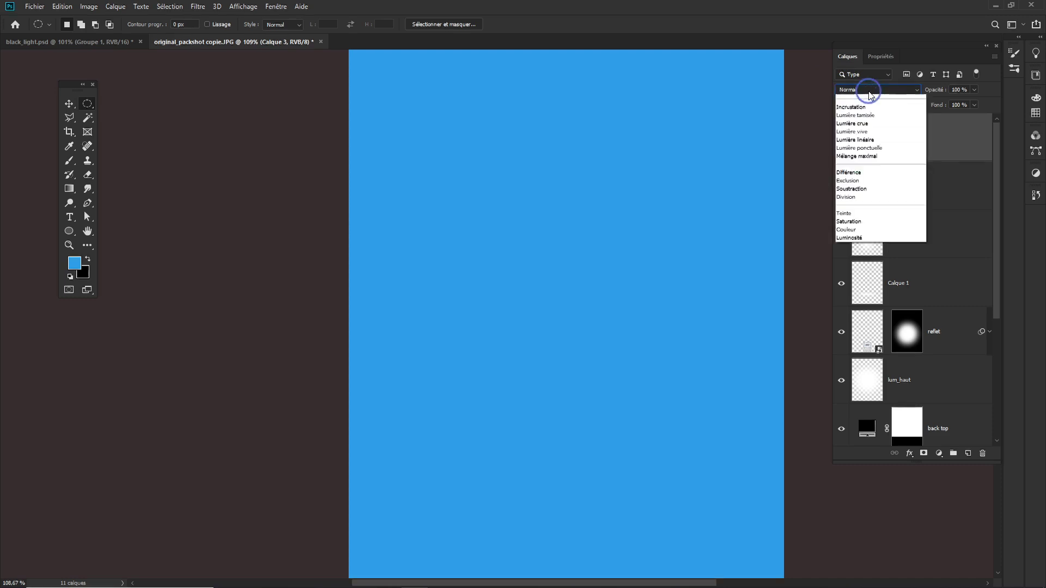
click(867, 228)
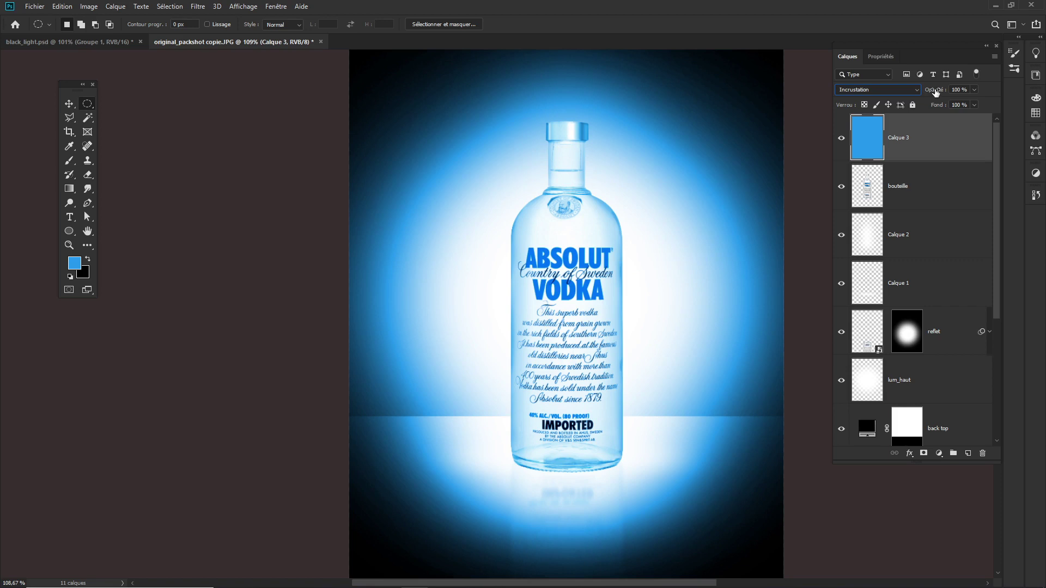
drag(929, 94, 885, 92)
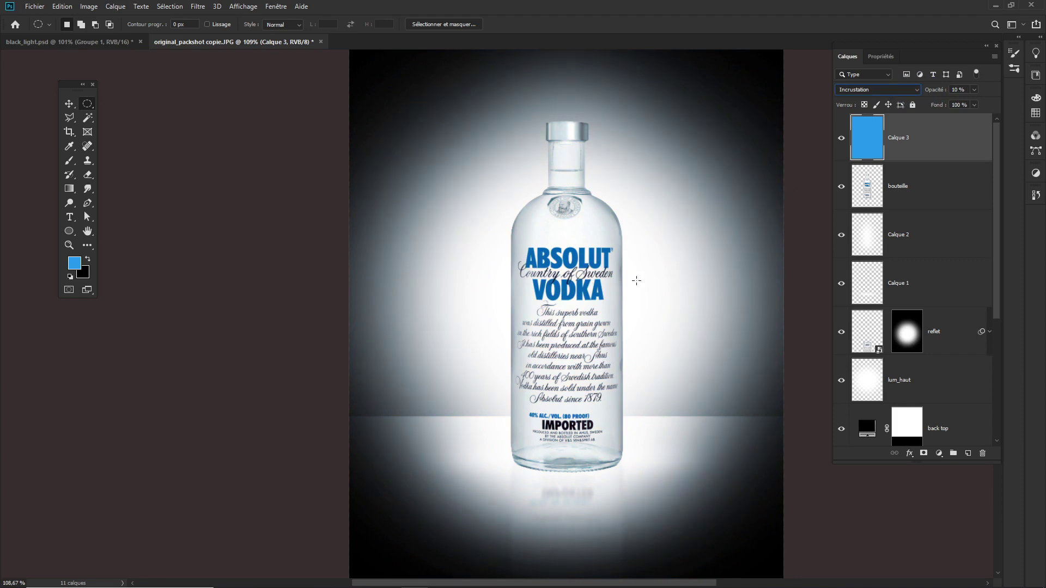
scroll(632, 294, down, 2)
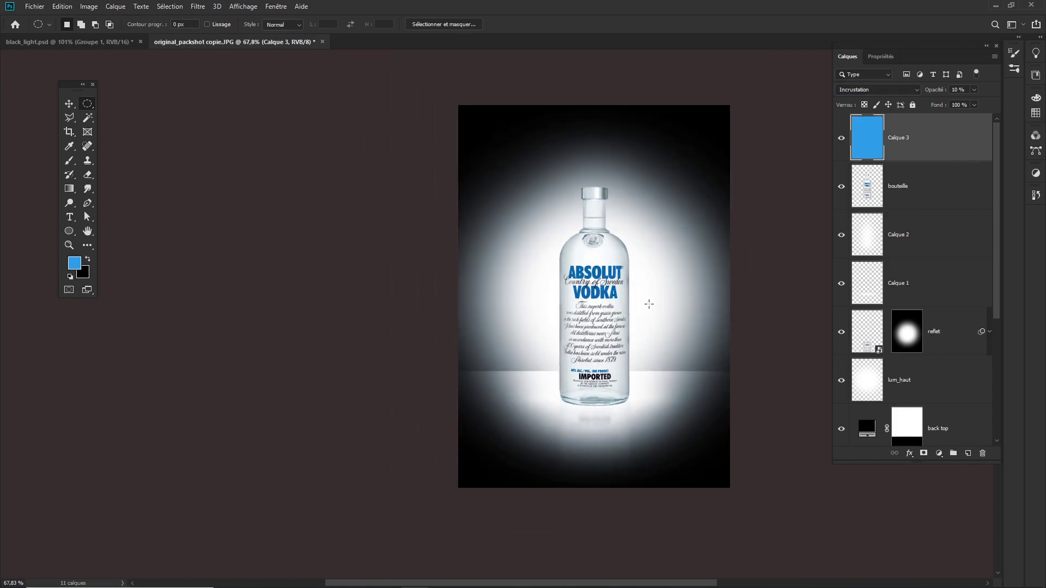
drag(932, 92, 939, 93)
scroll(605, 241, up, 2)
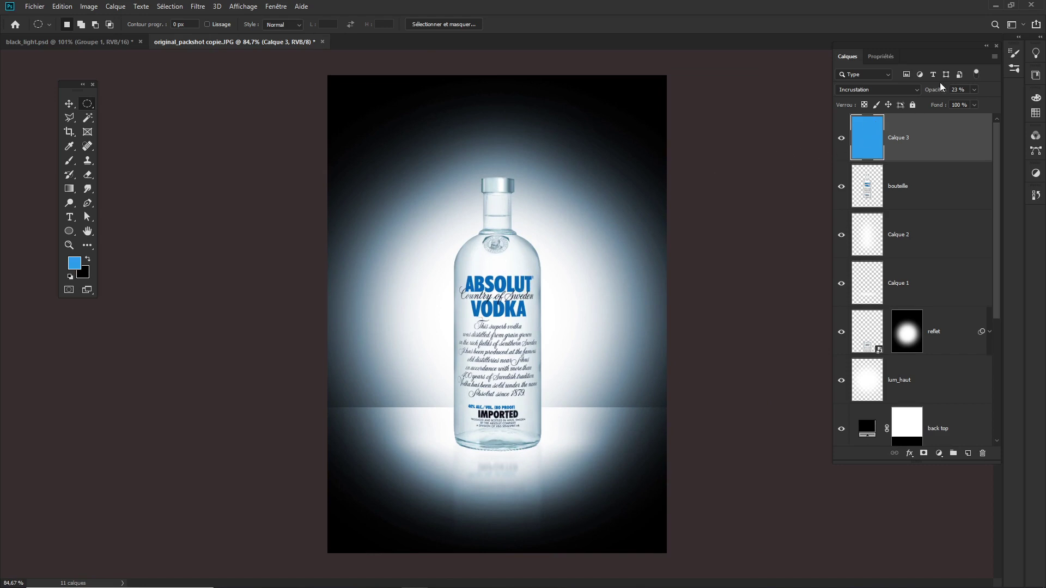
drag(938, 90, 930, 90)
Add an Exposition adjustment layer on top and raise its exposure to +0,51
click(939, 455)
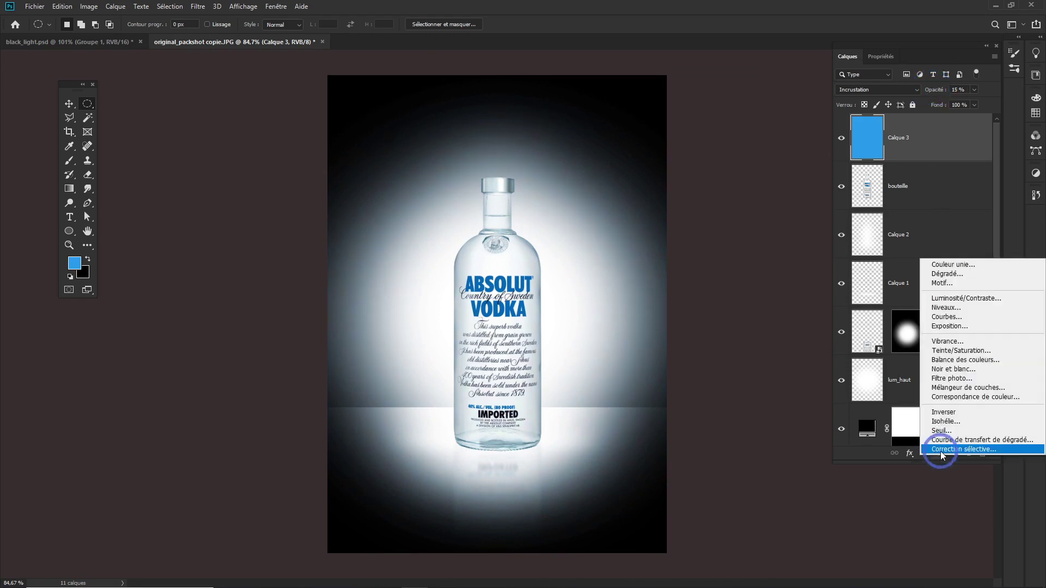
click(949, 327)
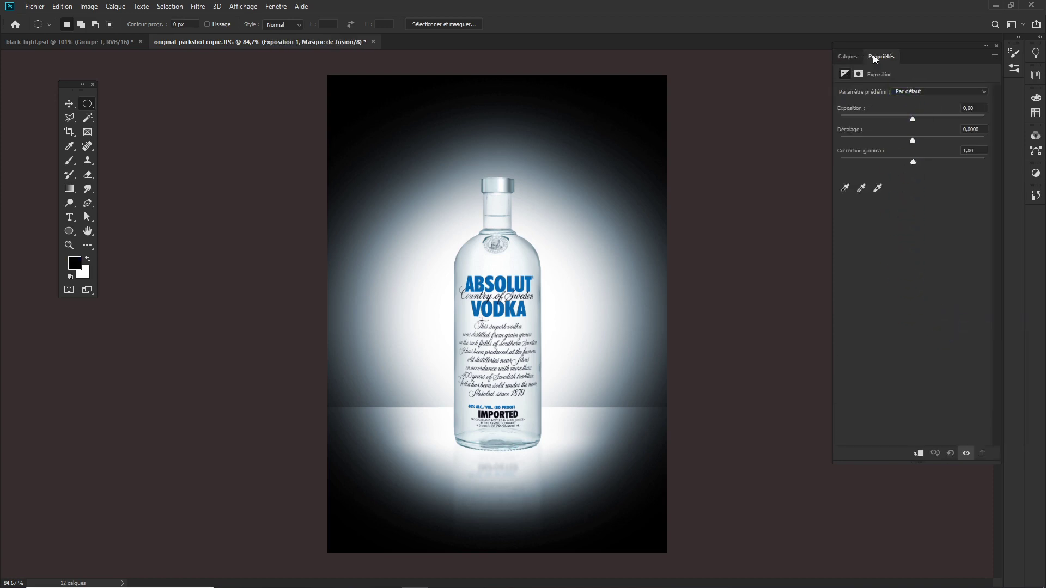
click(854, 56)
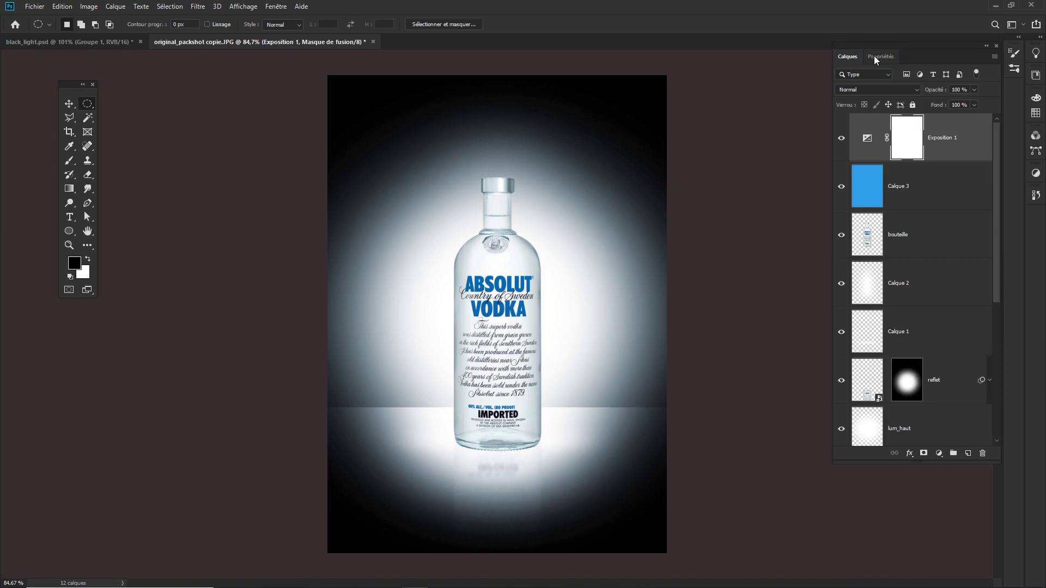
double_click(866, 139)
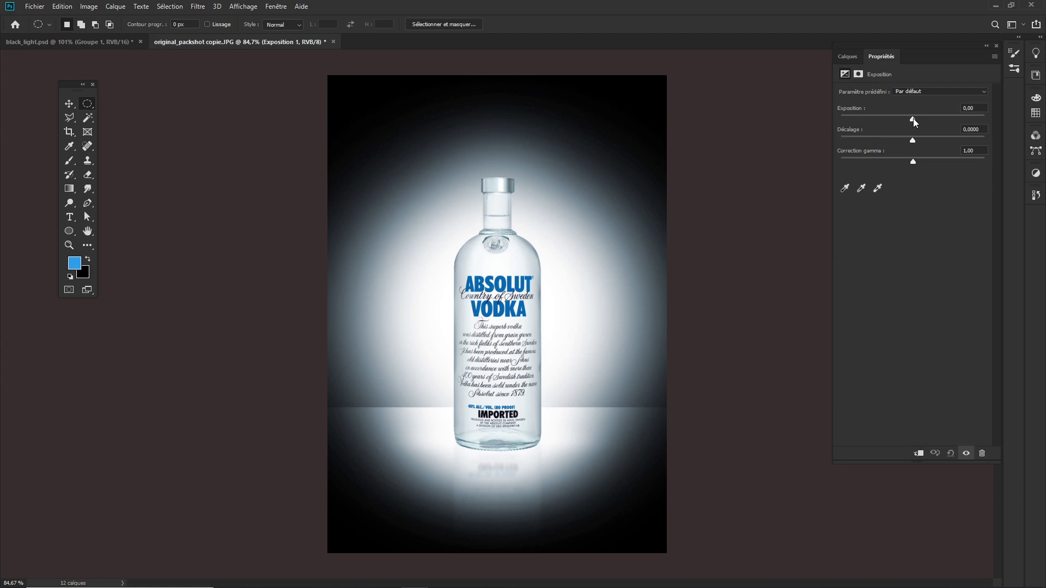
drag(908, 120, 918, 118)
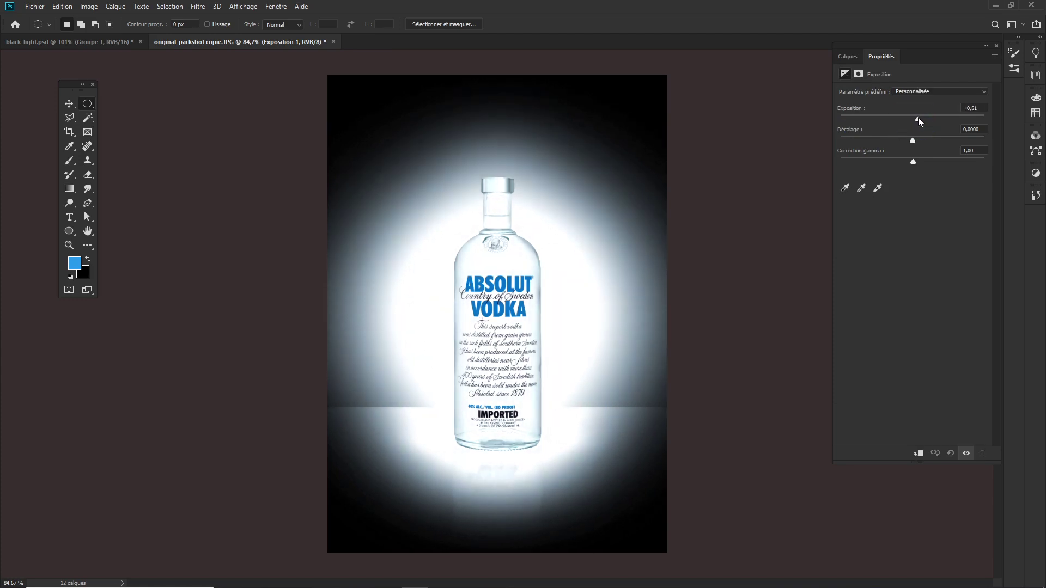
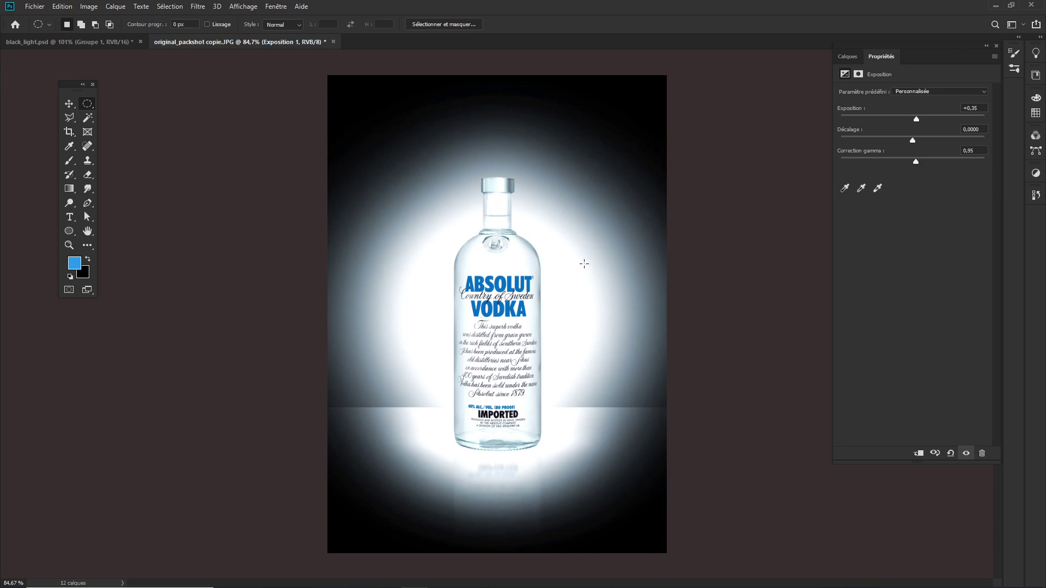
Toggle Exposition 1 to compare, then set its exposure to +0.20 with gamma 0.86
mouse_move(916, 119)
mouse_down()
mouse_move(937, 116)
mouse_move(913, 114)
mouse_up()
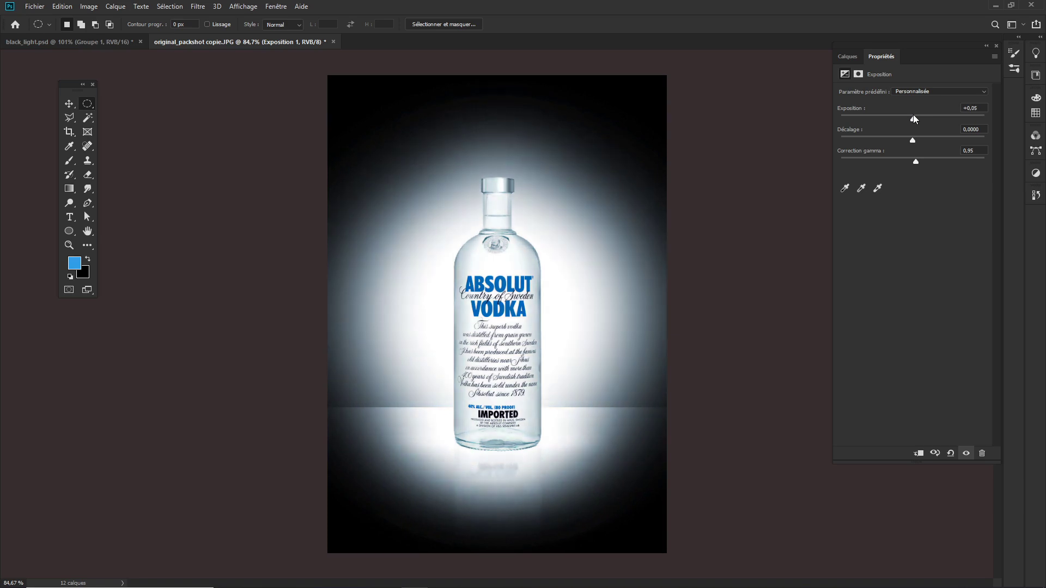
click(847, 57)
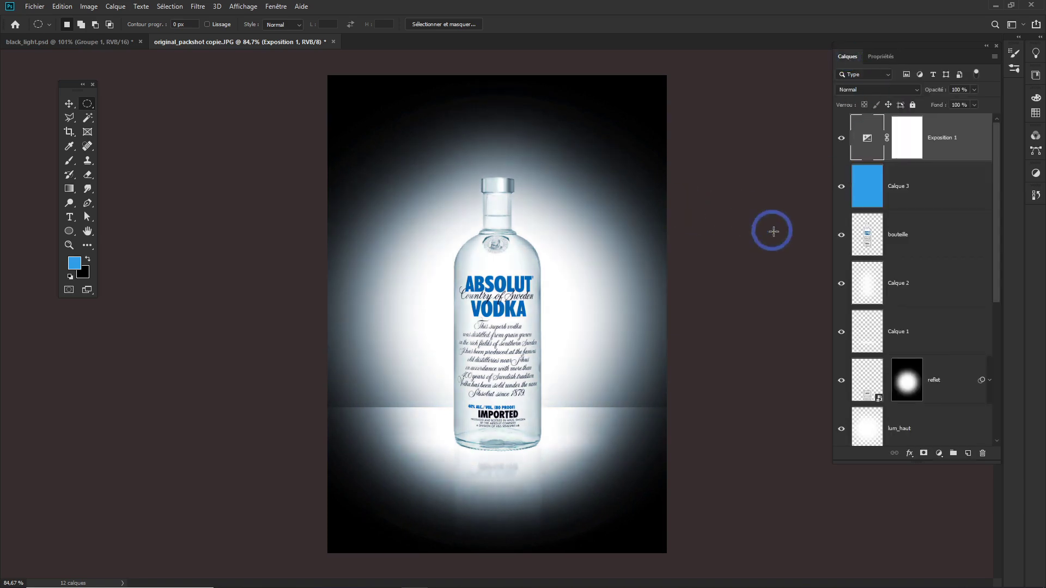
click(842, 141)
scroll(500, 250, up, 3)
click(842, 140)
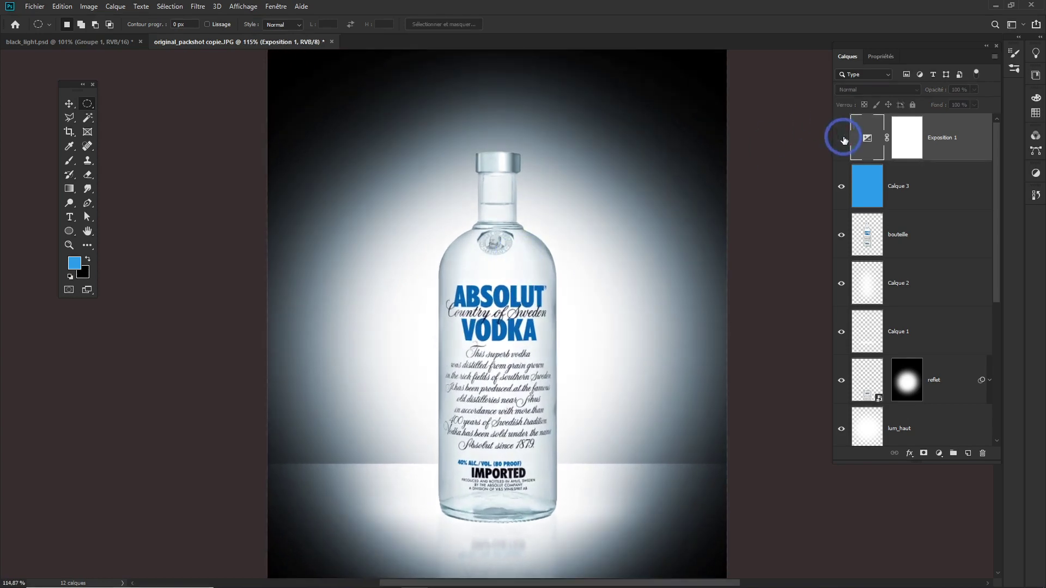
click(842, 140)
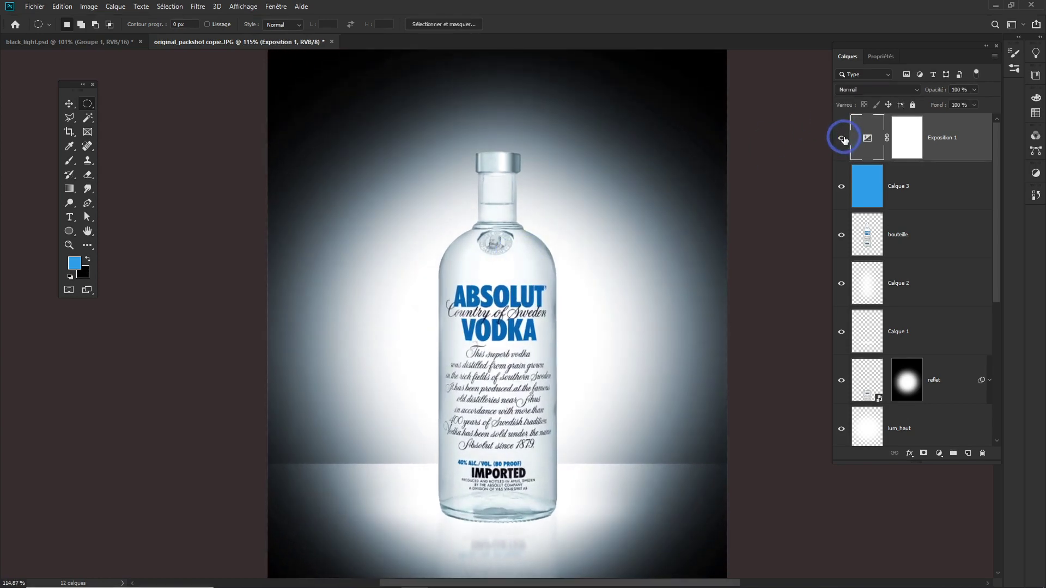
click(843, 140)
double_click(866, 141)
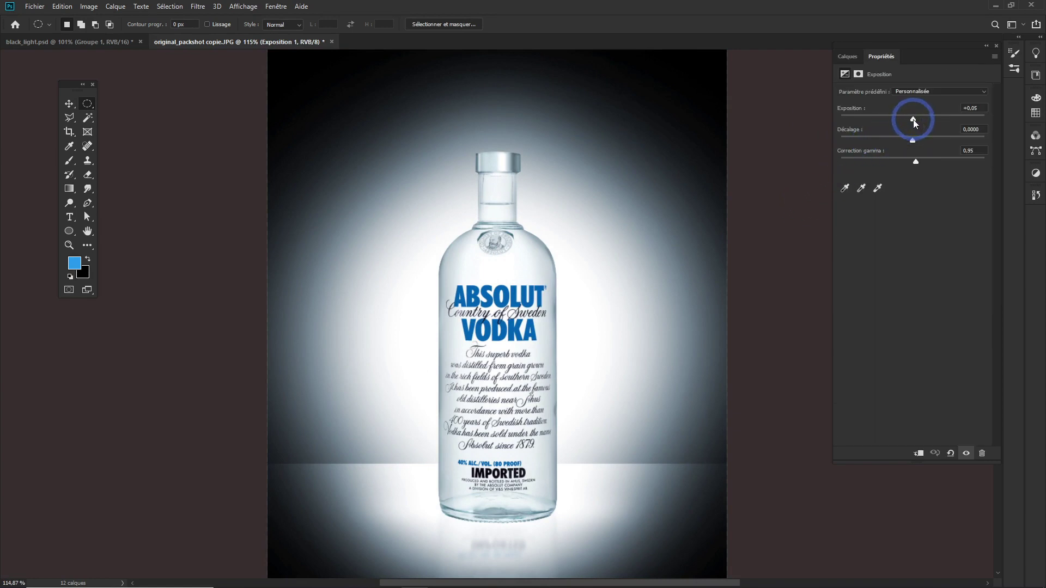
drag(913, 120, 914, 118)
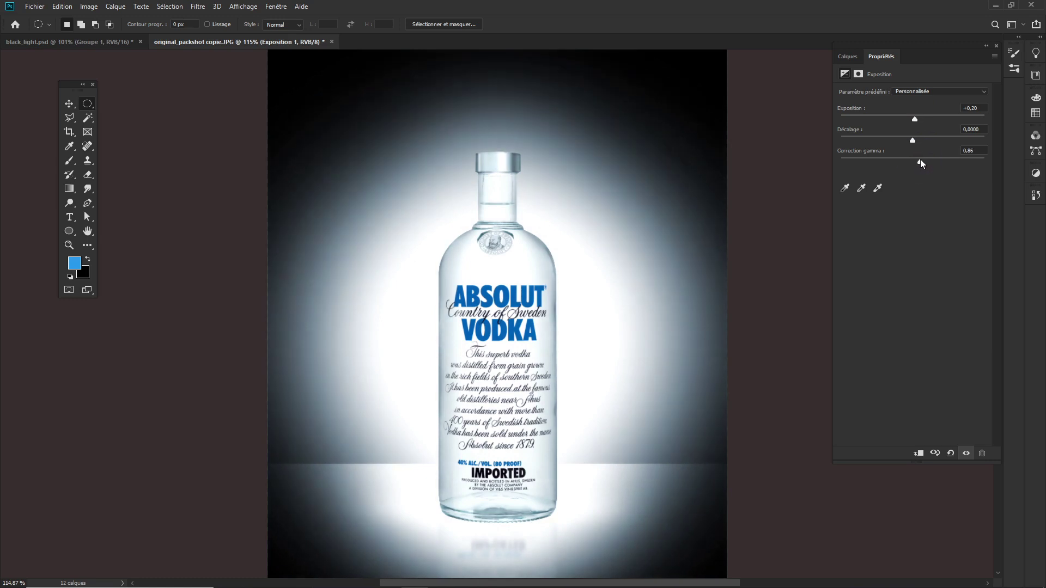
Compare Exposition 1 on and off, then set that layer's opacity to 55%
click(847, 56)
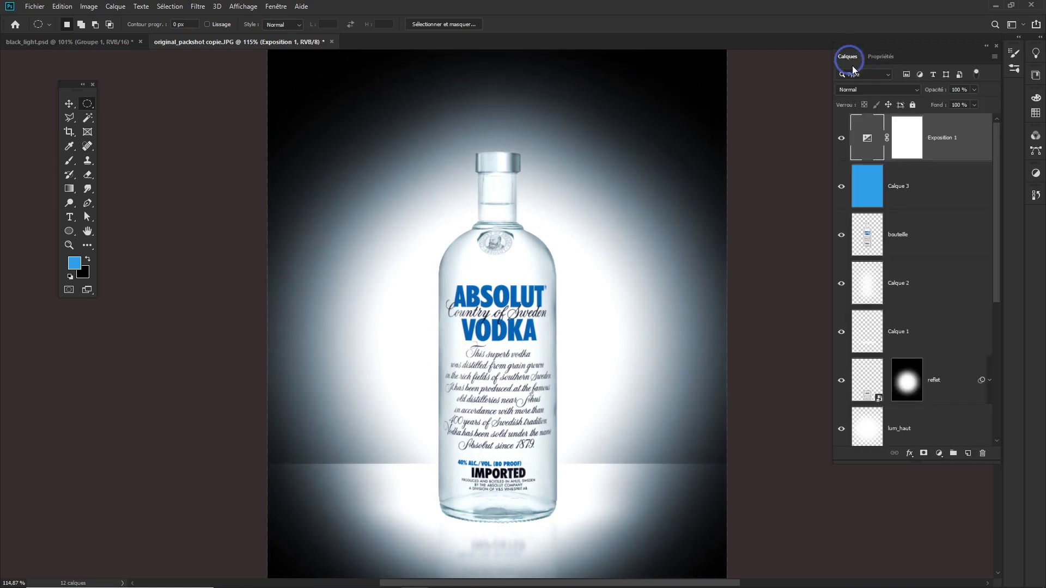
click(843, 140)
click(843, 140)
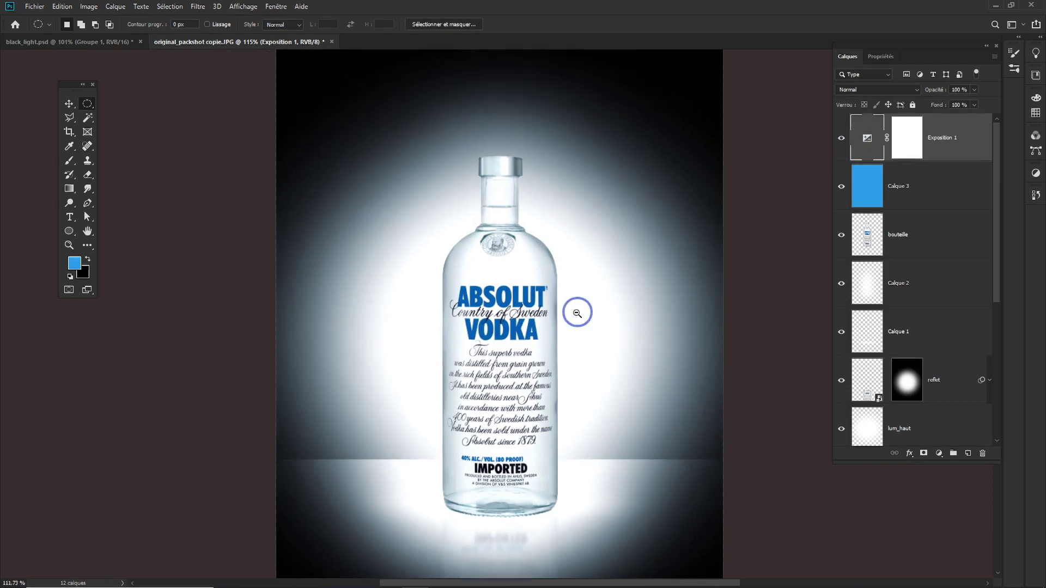
scroll(587, 311, down, 3)
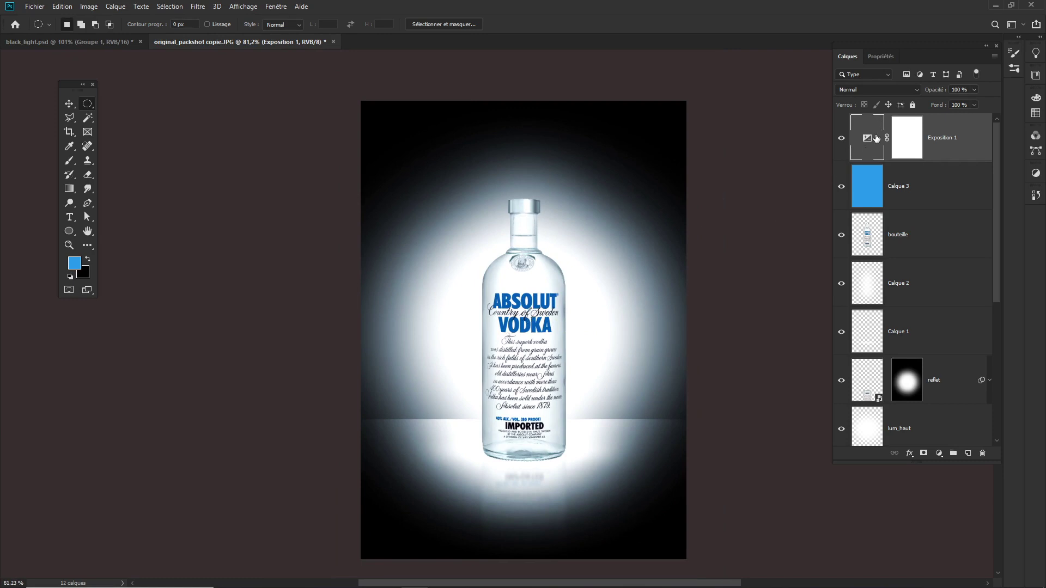
drag(933, 90, 906, 92)
drag(906, 92, 908, 93)
click(33, 7)
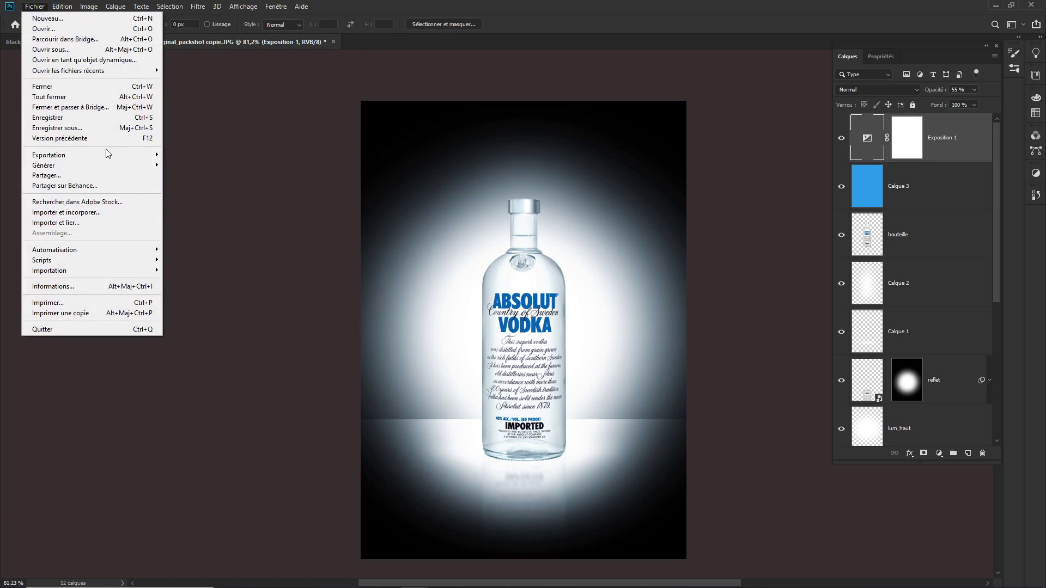
Open Enregistrer pour le Web (hérité), cancel it, then reopen it with PNG-24 previews
click(82, 212)
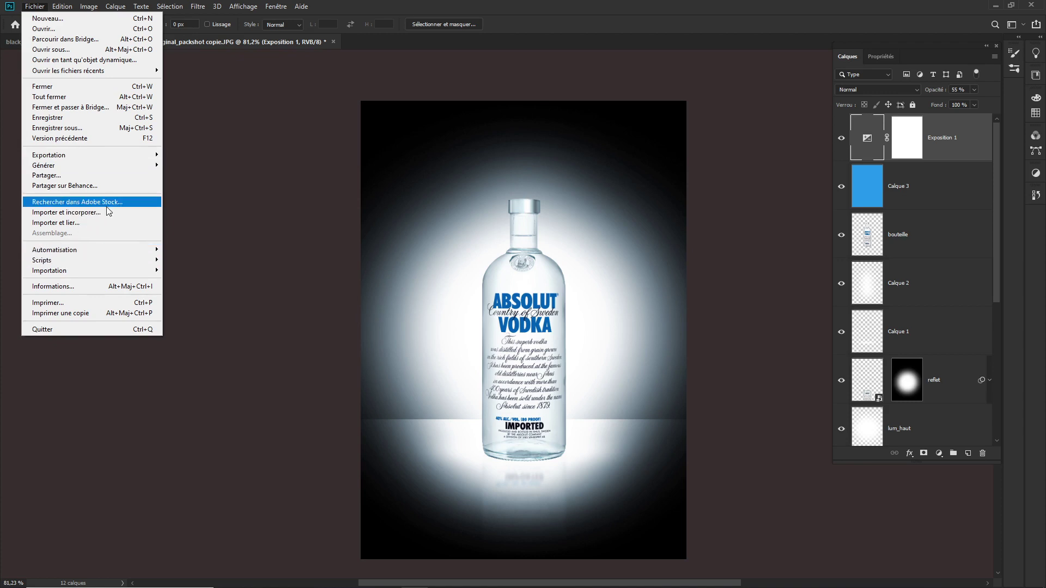
click(226, 207)
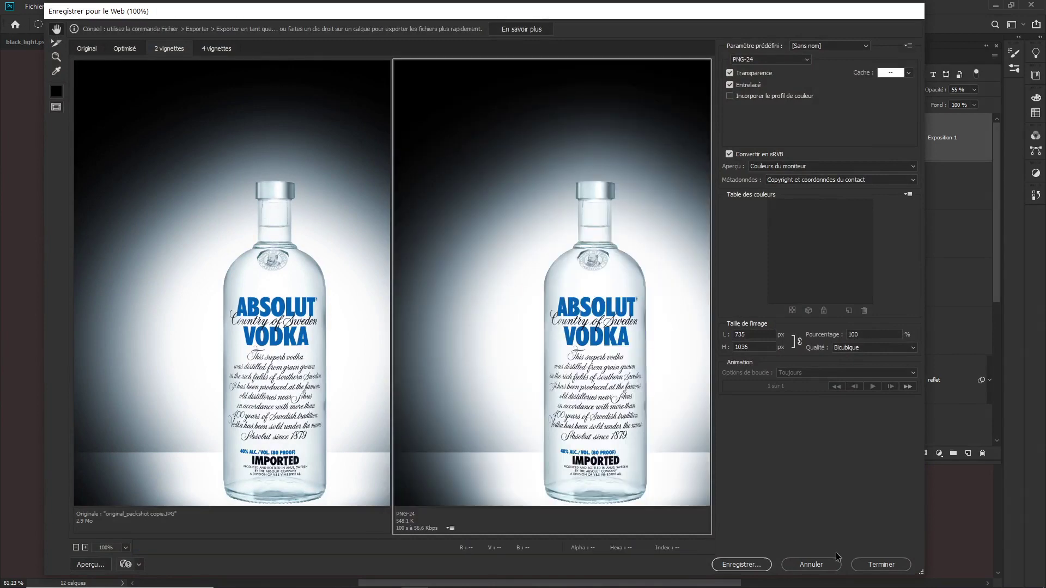
click(810, 565)
click(35, 7)
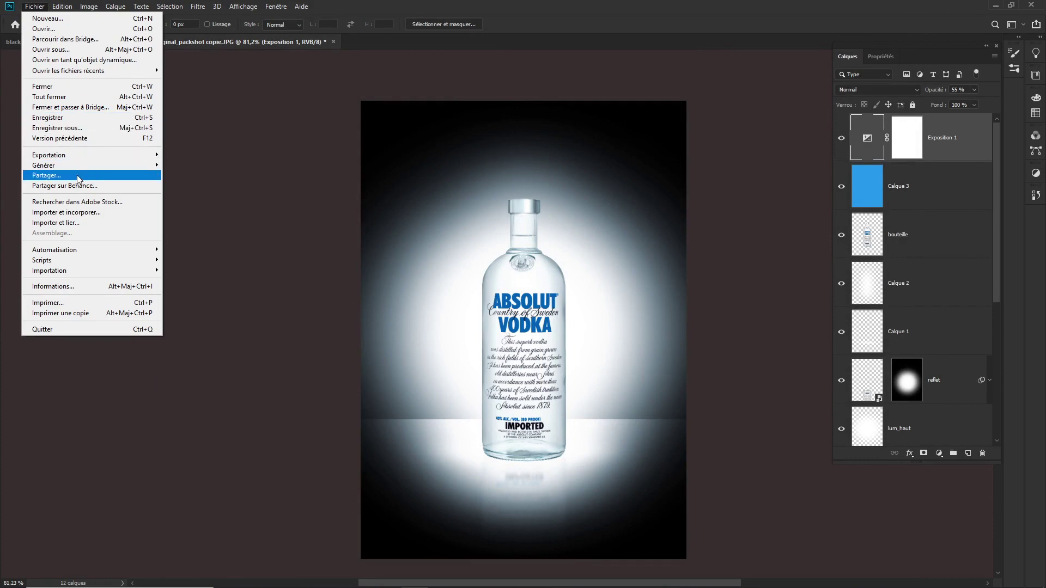
mouse_move(50, 155)
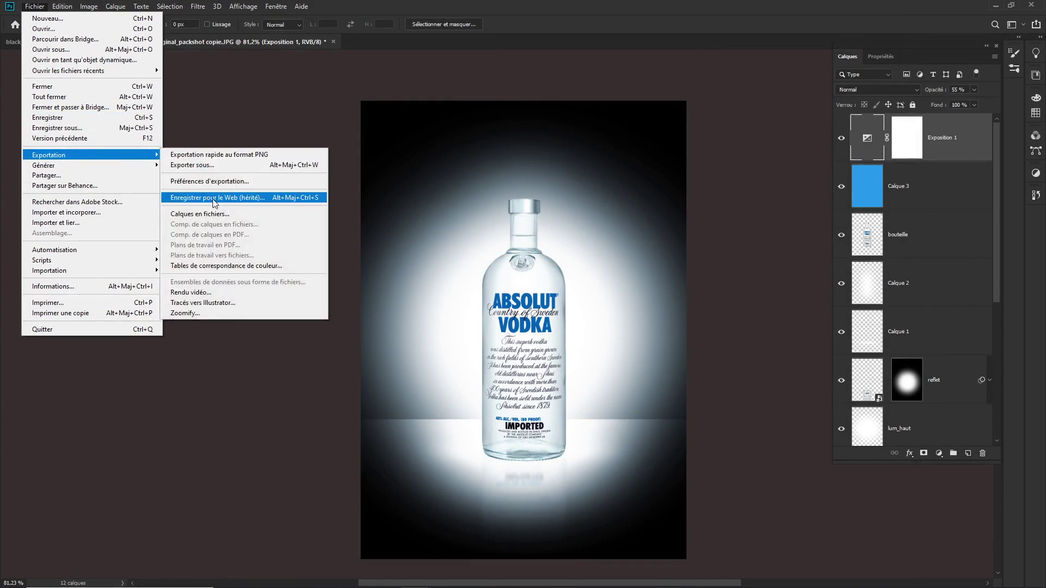
click(224, 199)
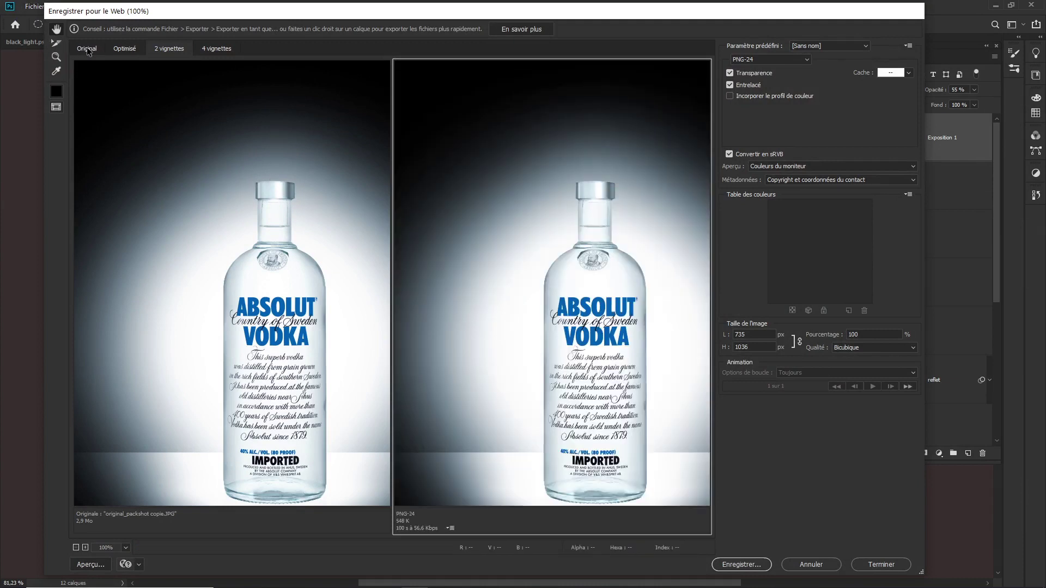
click(87, 48)
click(342, 241)
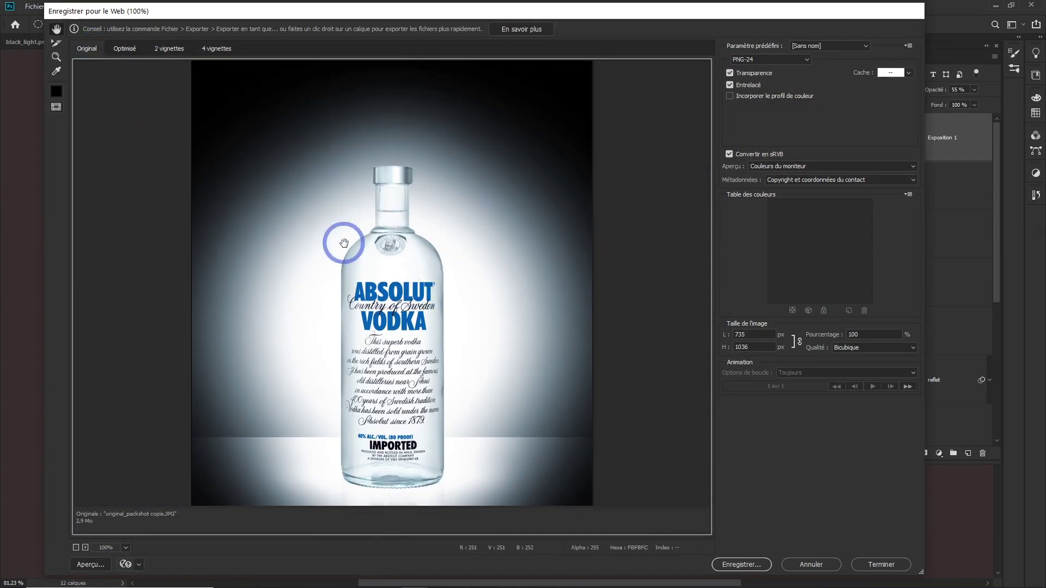
click(167, 49)
click(242, 375)
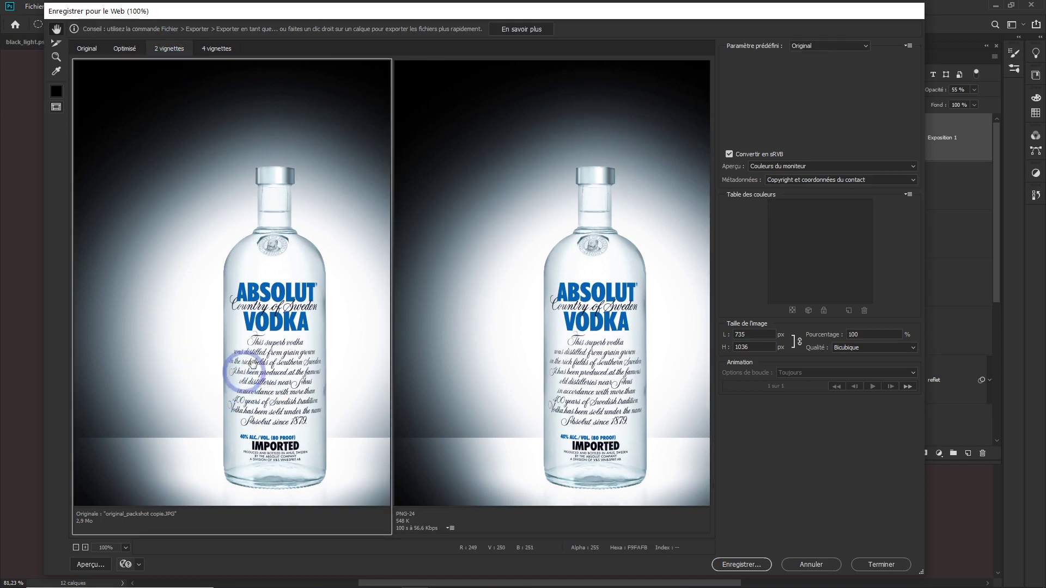
drag(242, 374, 185, 381)
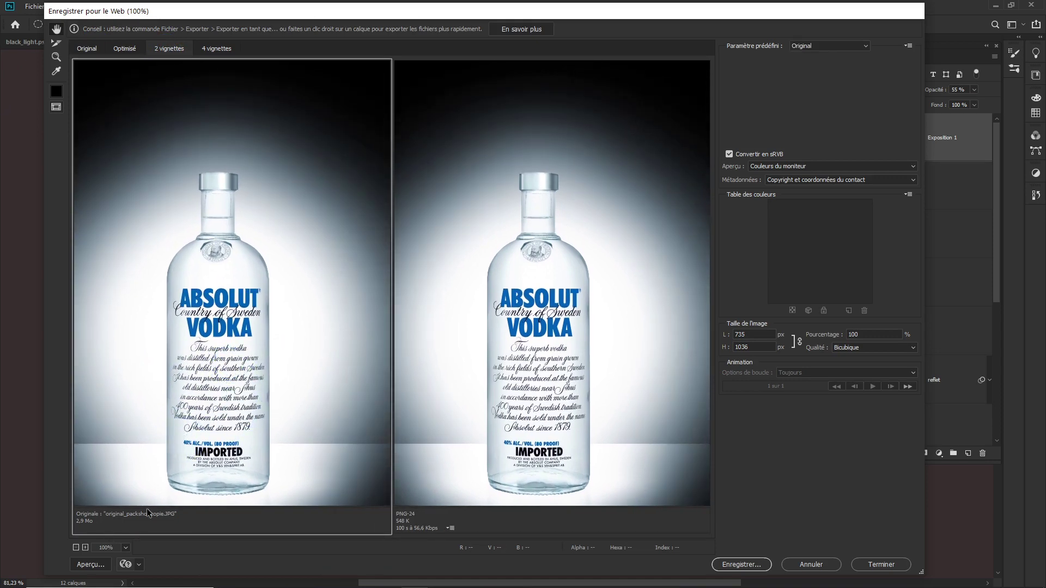
click(508, 292)
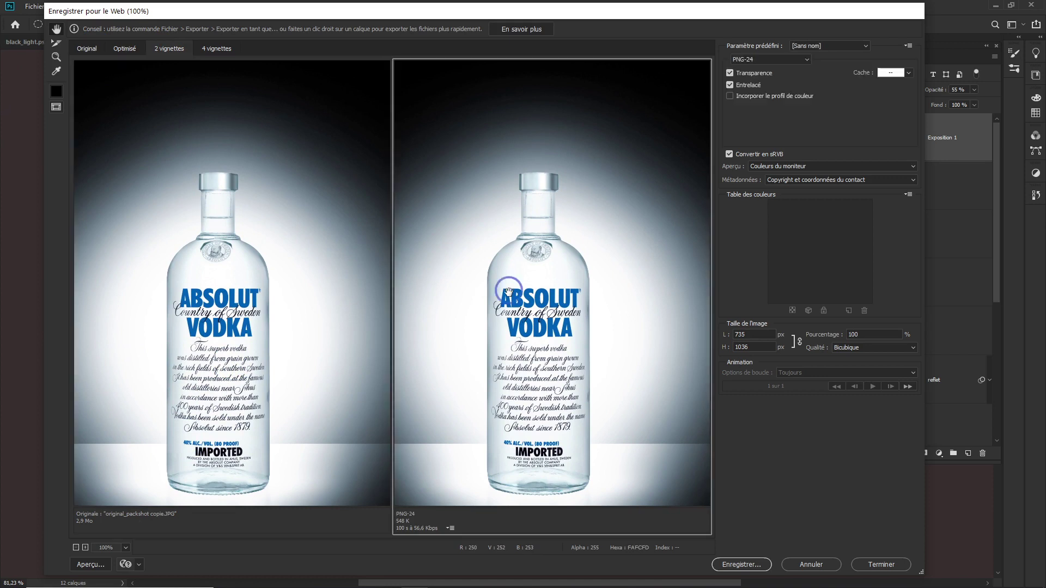
drag(508, 291, 478, 397)
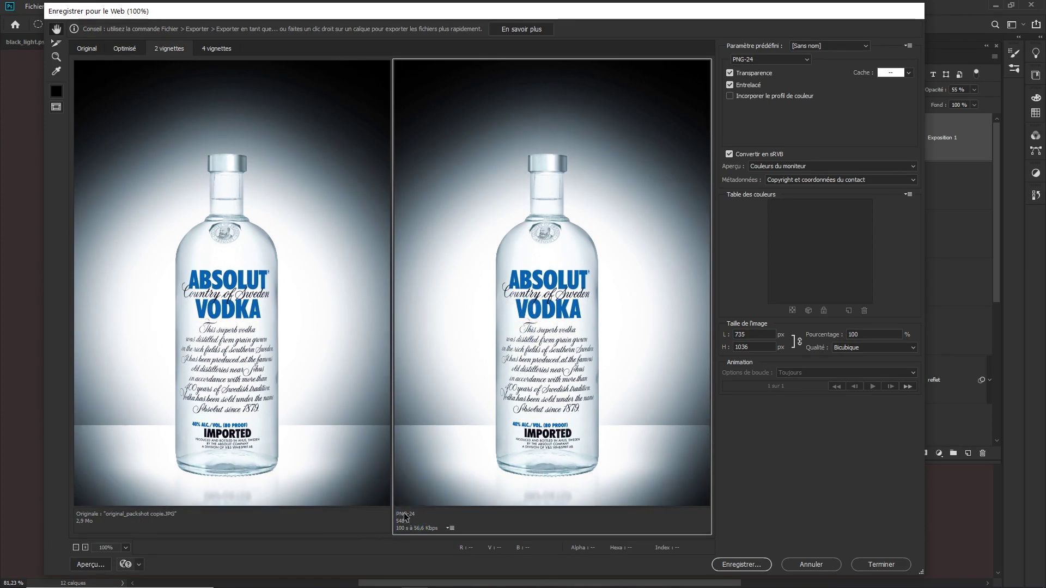
click(814, 73)
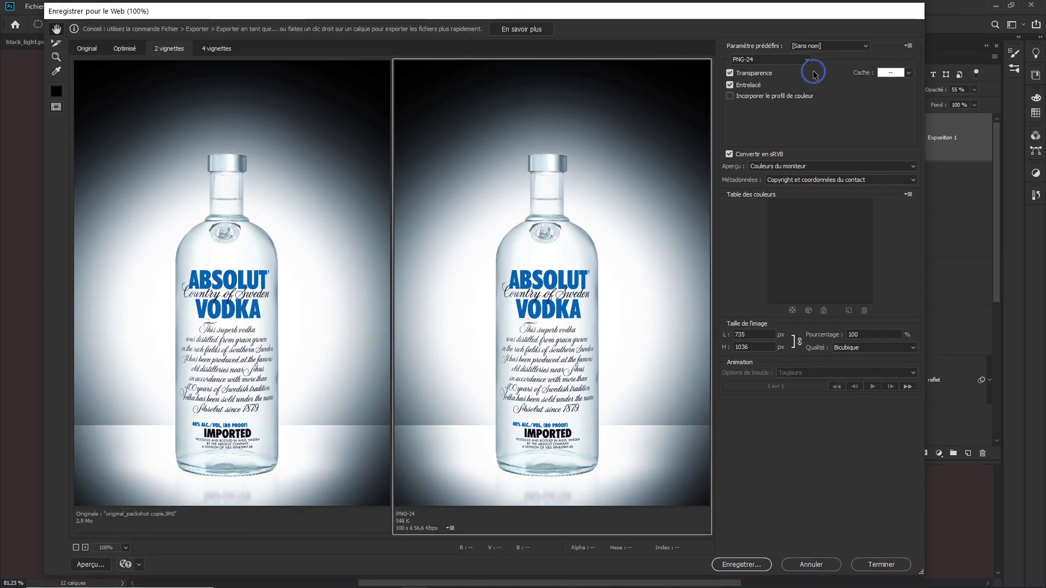
click(788, 60)
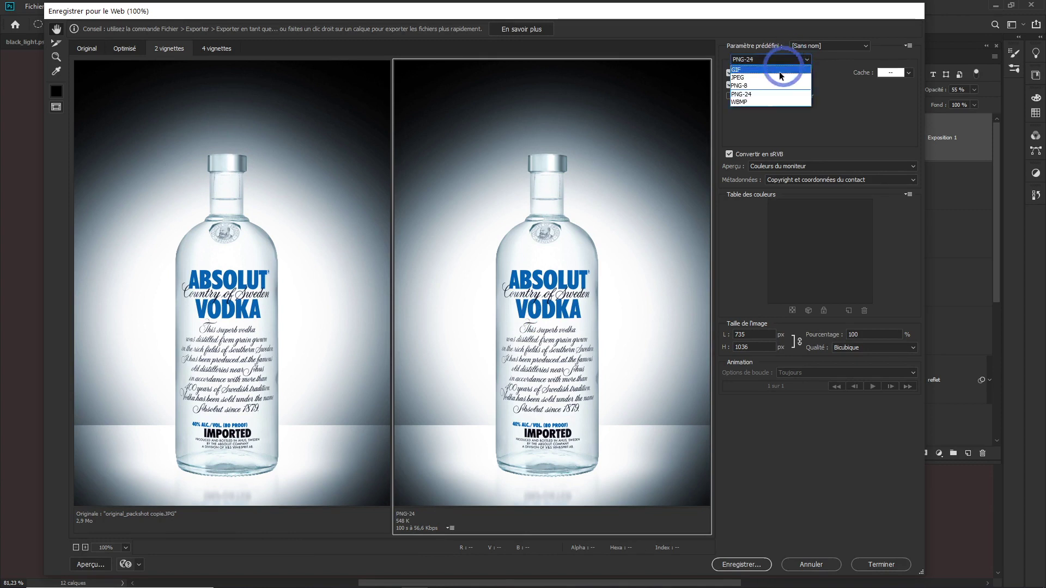
click(750, 94)
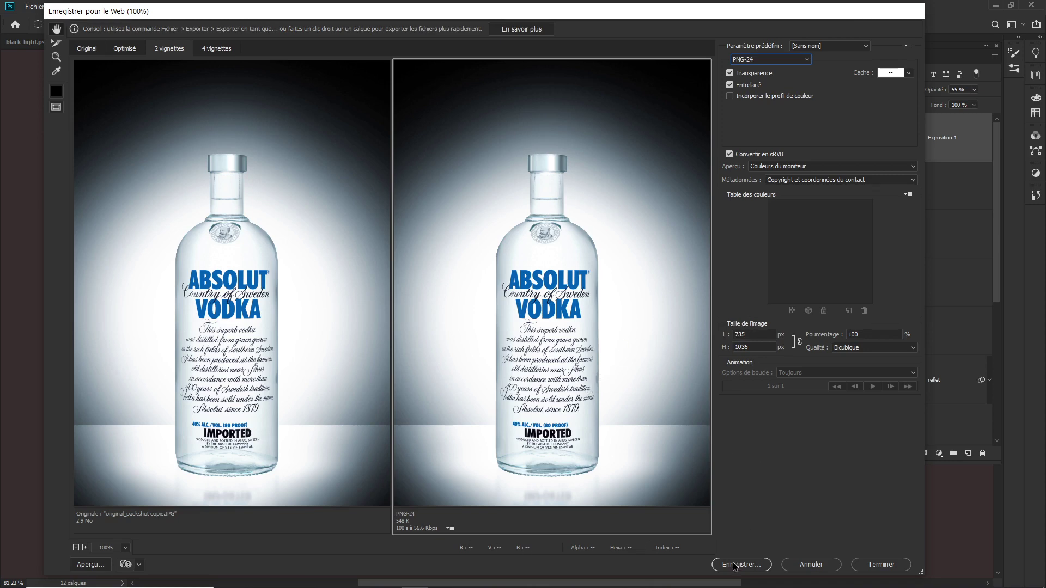
Save the optimized PNG-24 copy as black_light_premium_v2.png
click(734, 565)
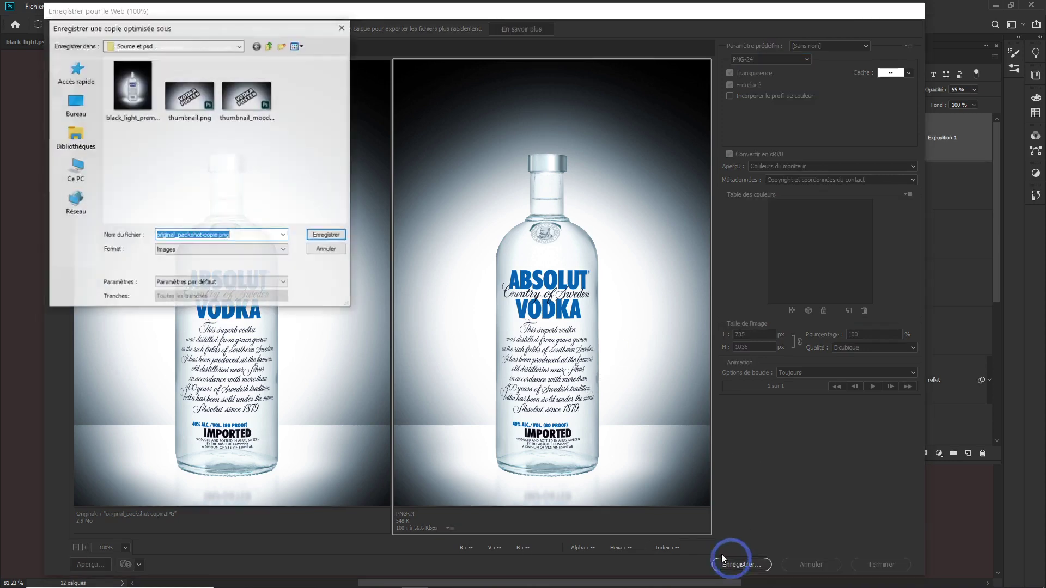
click(137, 104)
click(212, 238)
double_click(212, 238)
click(252, 236)
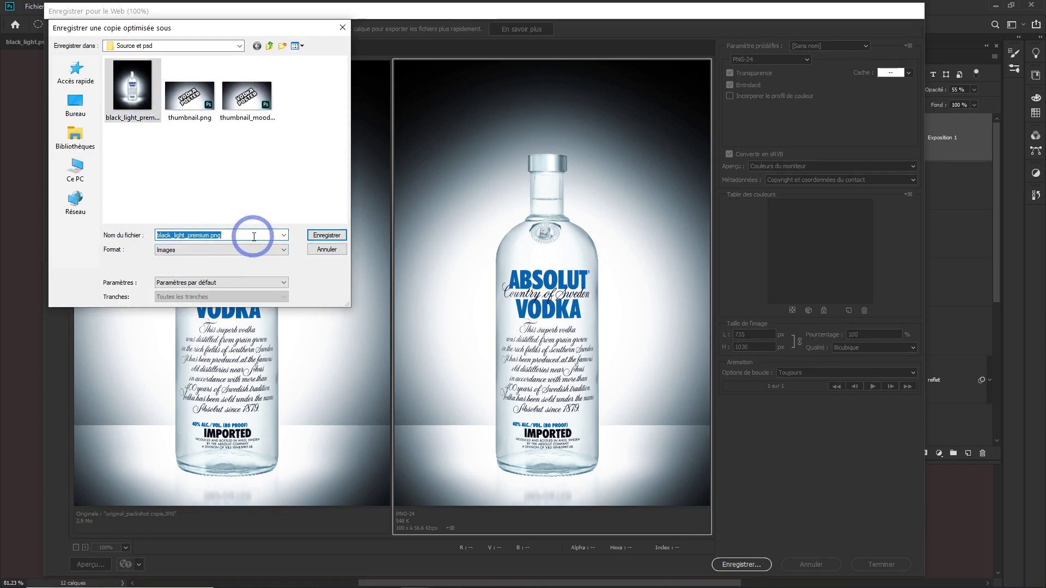
key(Left)
key(Left)
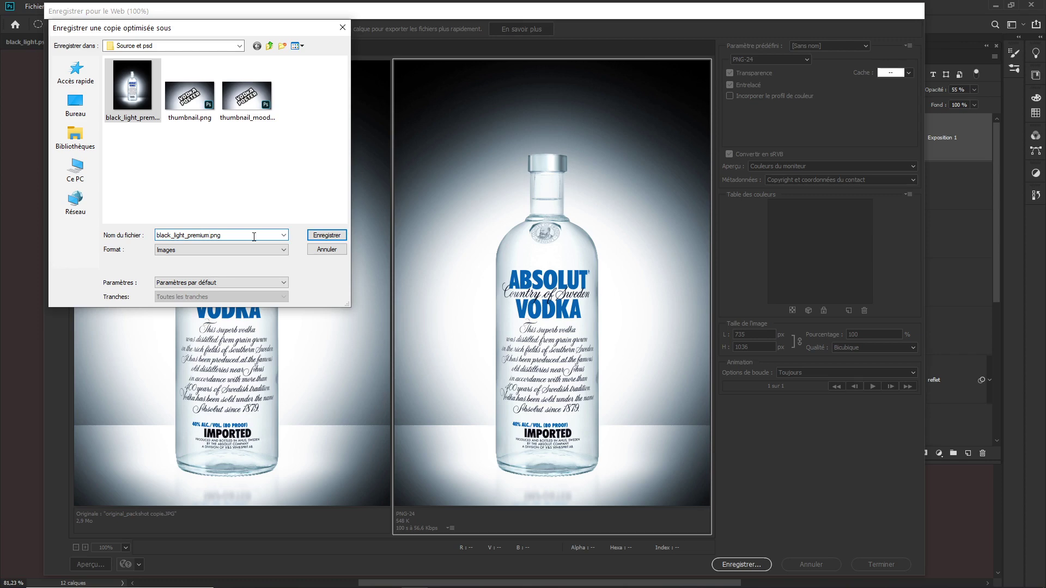
text(v2)
click(327, 235)
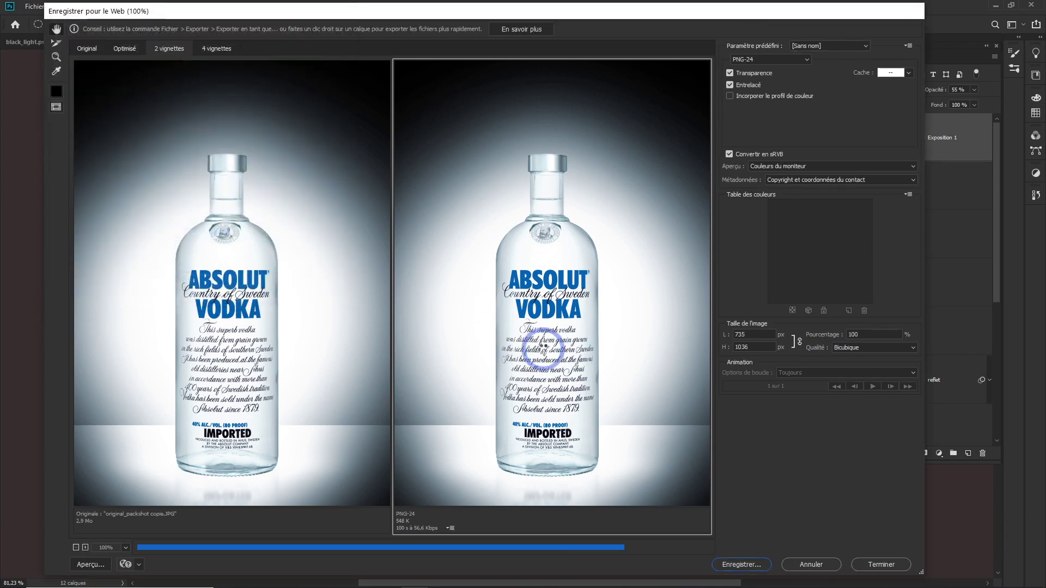